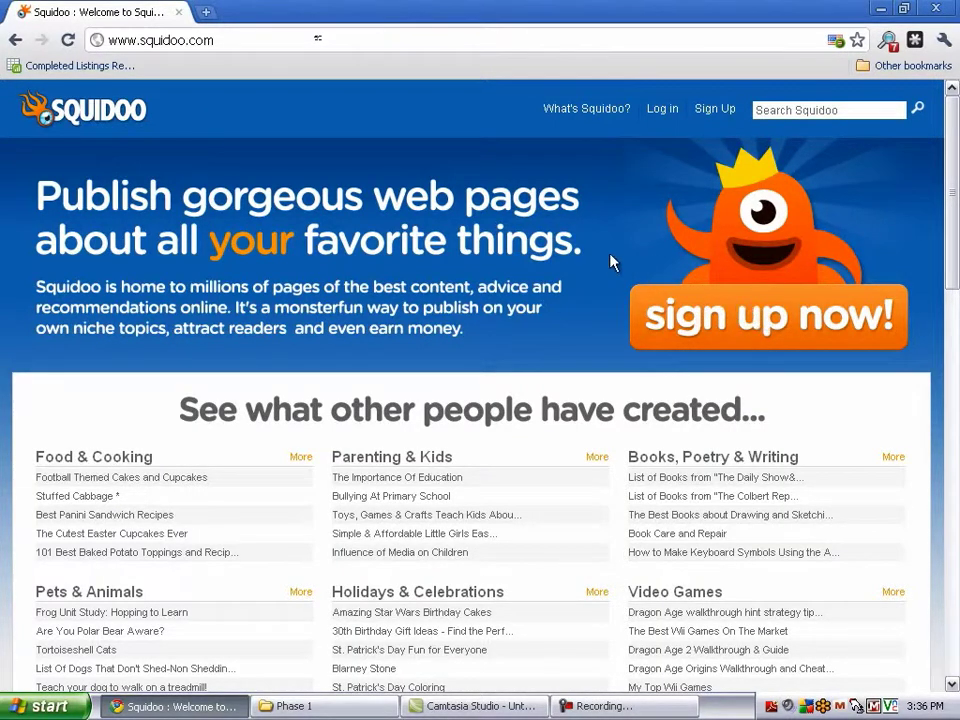
pyautogui.click(225, 39)
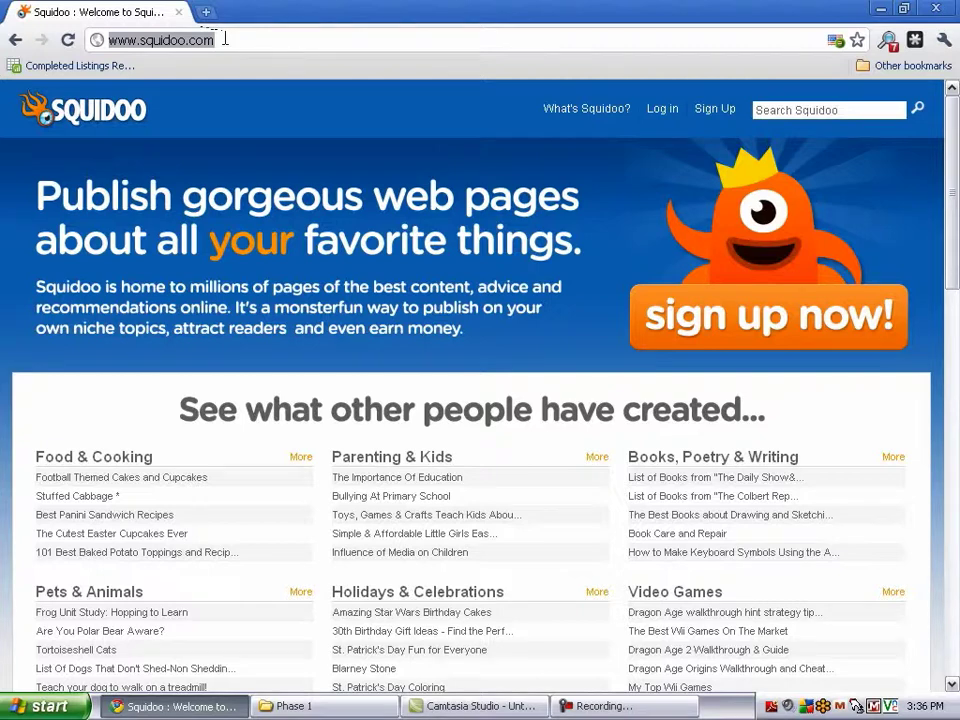
pyautogui.click(225, 39)
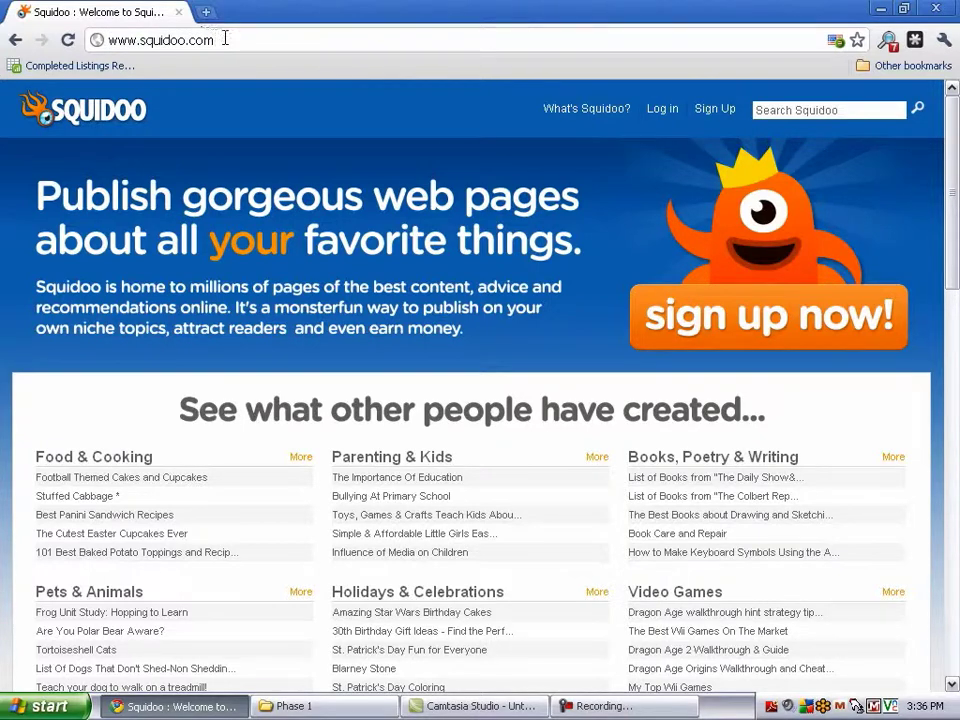
pyautogui.write('/')
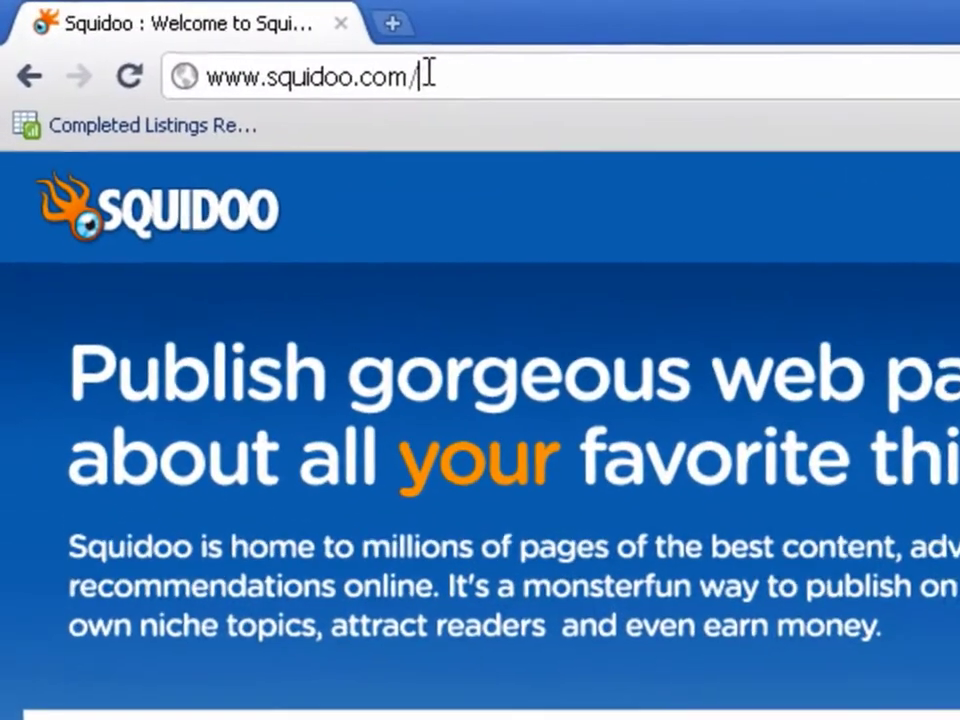
pyautogui.write('left-')
pyautogui.press('BackSpace')
pyautogui.write('handedgolfglove')
pyautogui.press('Return')
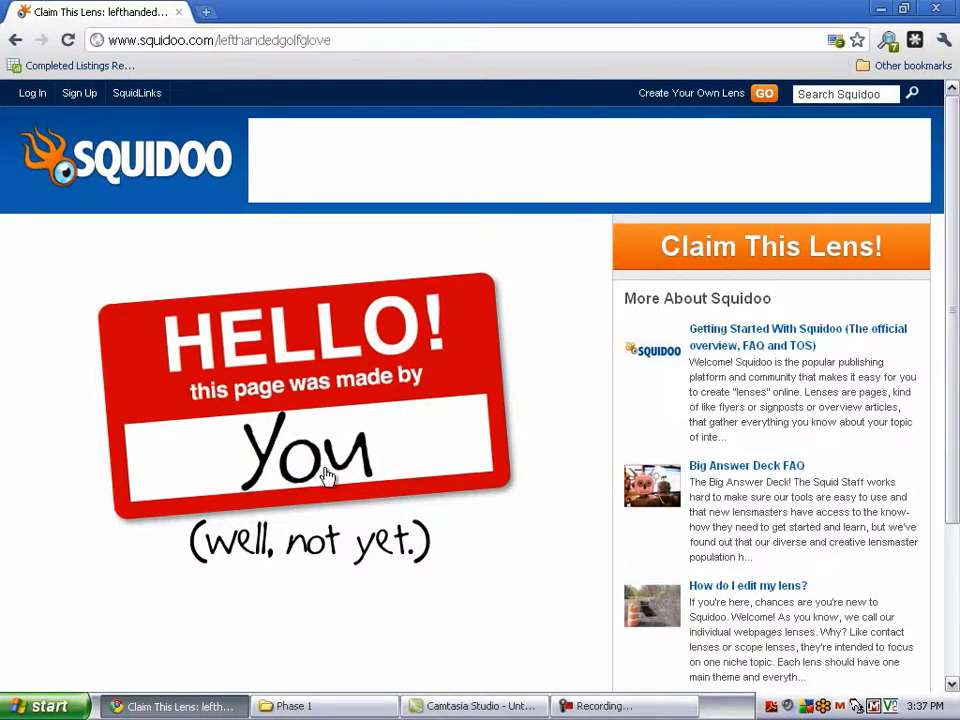
pyautogui.scroll(-3, 315, 590)
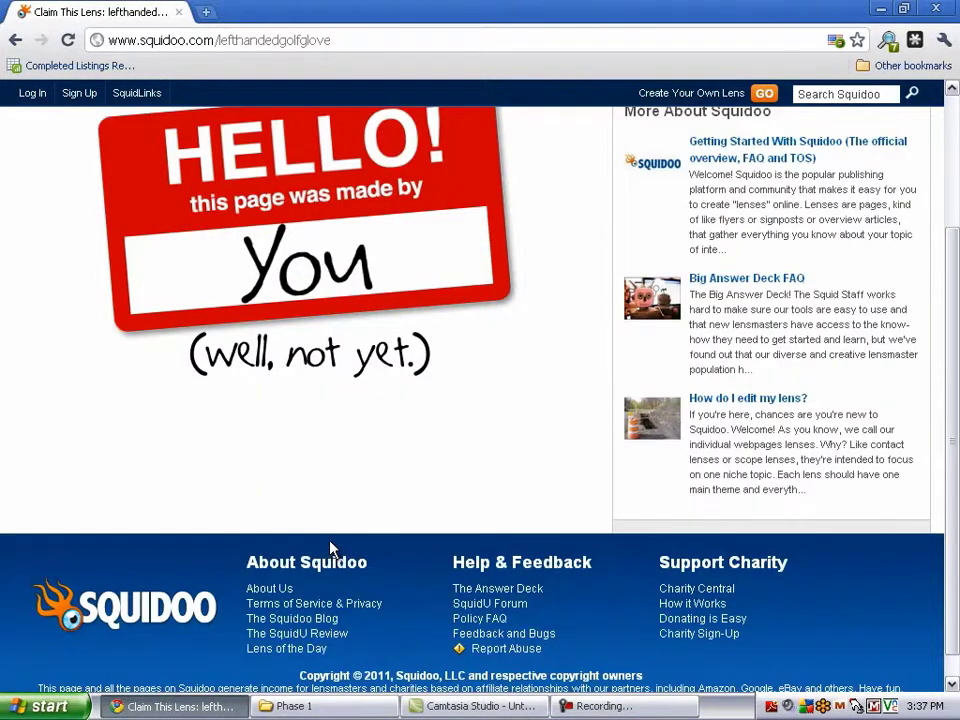
pyautogui.scroll(3, 330, 550)
# Claim the lens by logging in with the member account e-mail and password
pyautogui.click(315, 435)
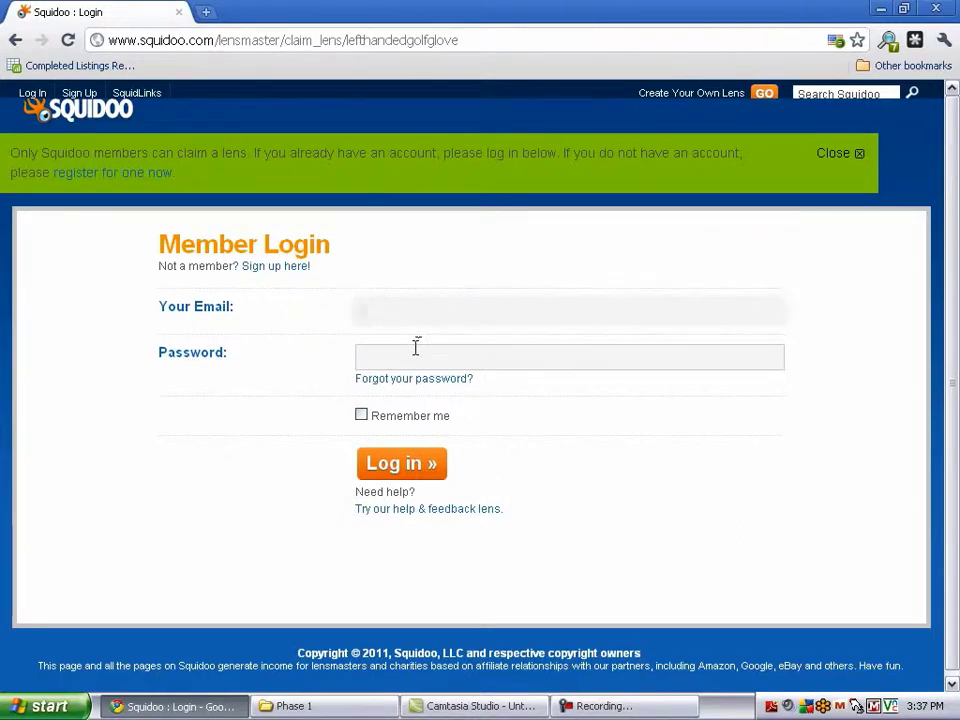
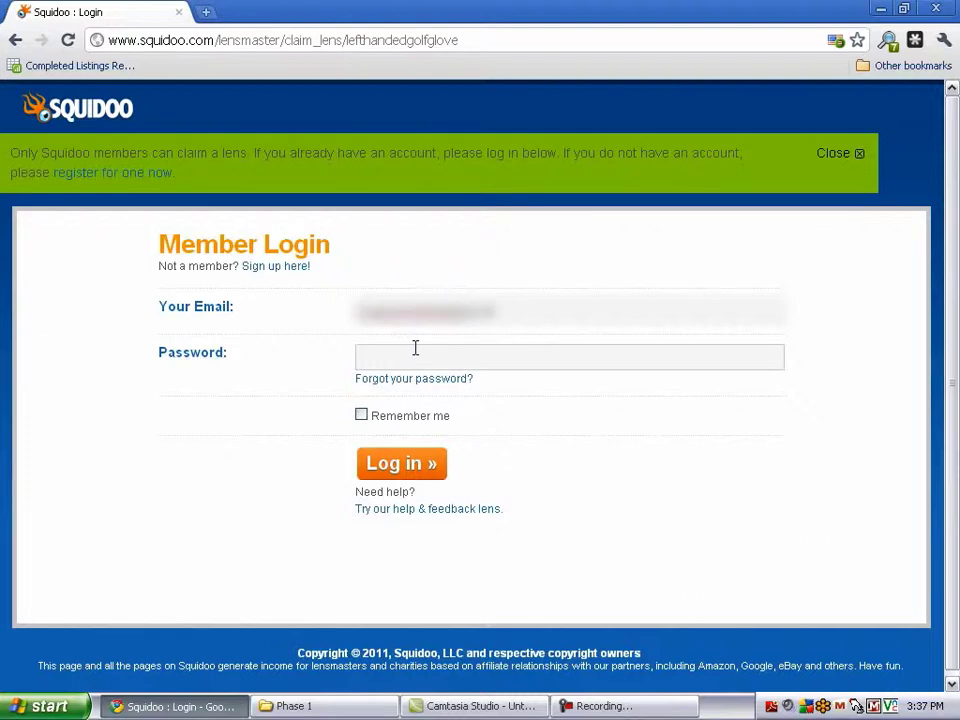
pyautogui.click(415, 347)
pyautogui.write('•••••••••••')
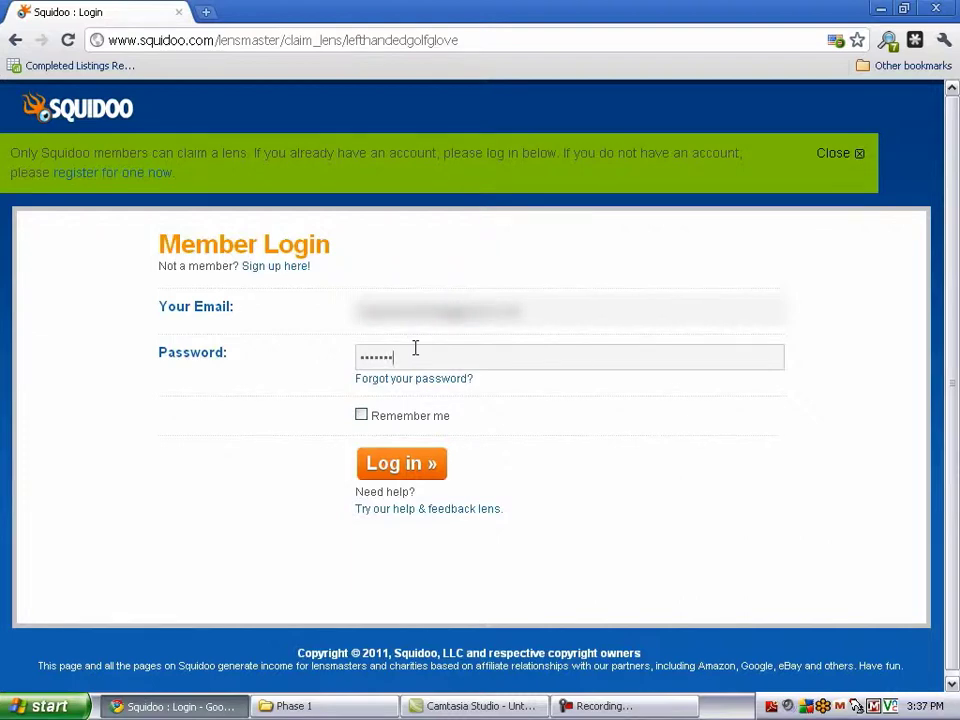
pyautogui.click(413, 462)
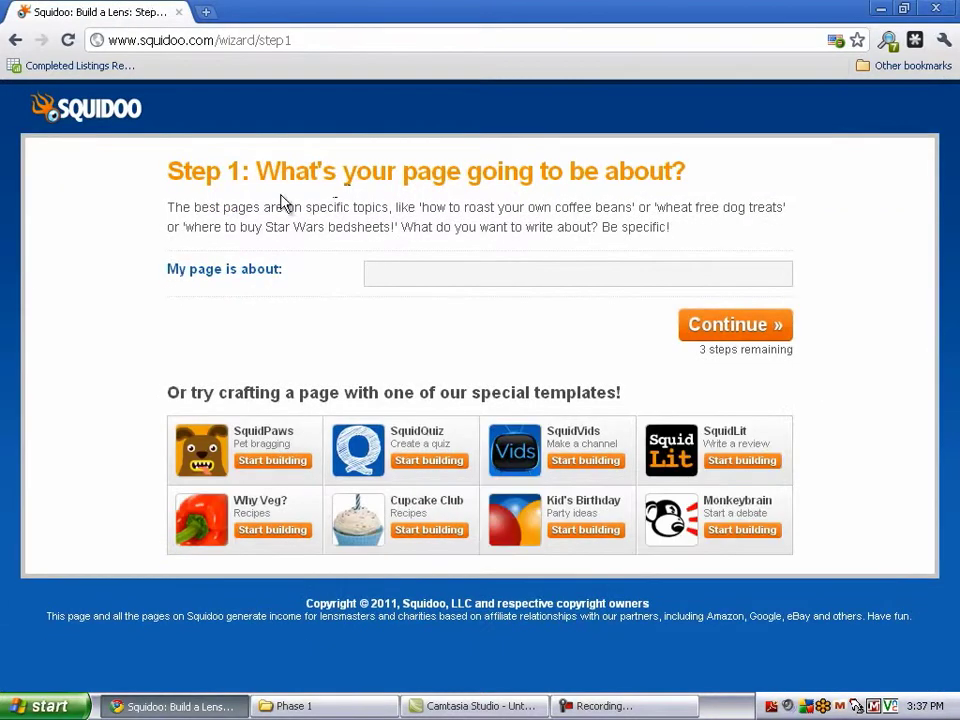
# Enter 'Left Handed Golf Glove' as what the page is about and continue
pyautogui.moveTo(166, 176); pyautogui.dragTo(700, 170)
pyautogui.click(700, 170)
pyautogui.click(413, 274)
pyautogui.write('Left Handed Golf Glove')
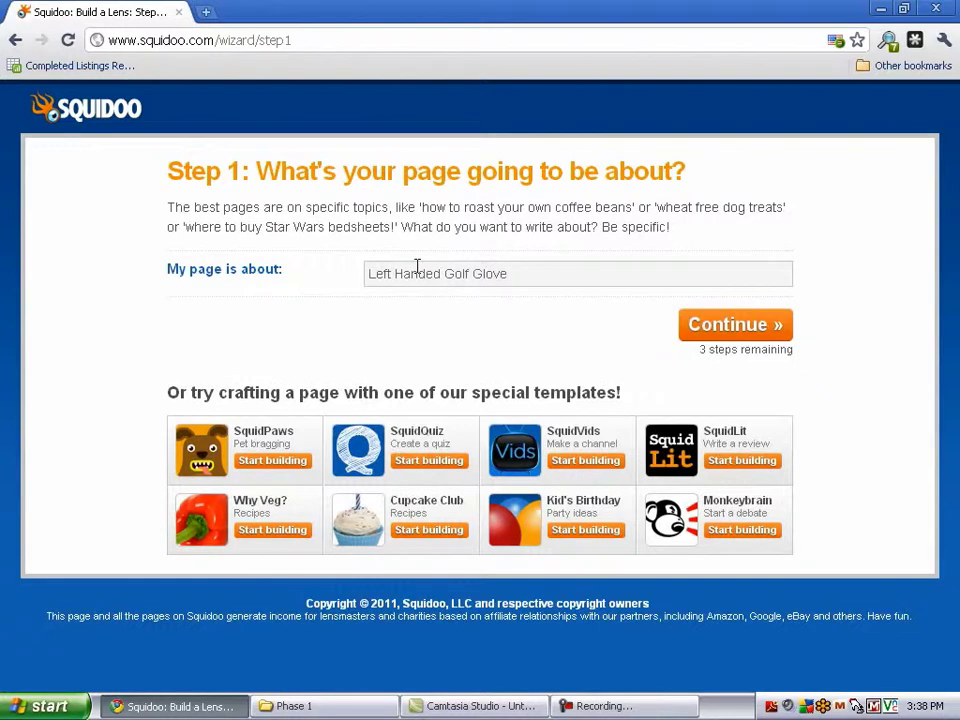
pyautogui.click(735, 335)
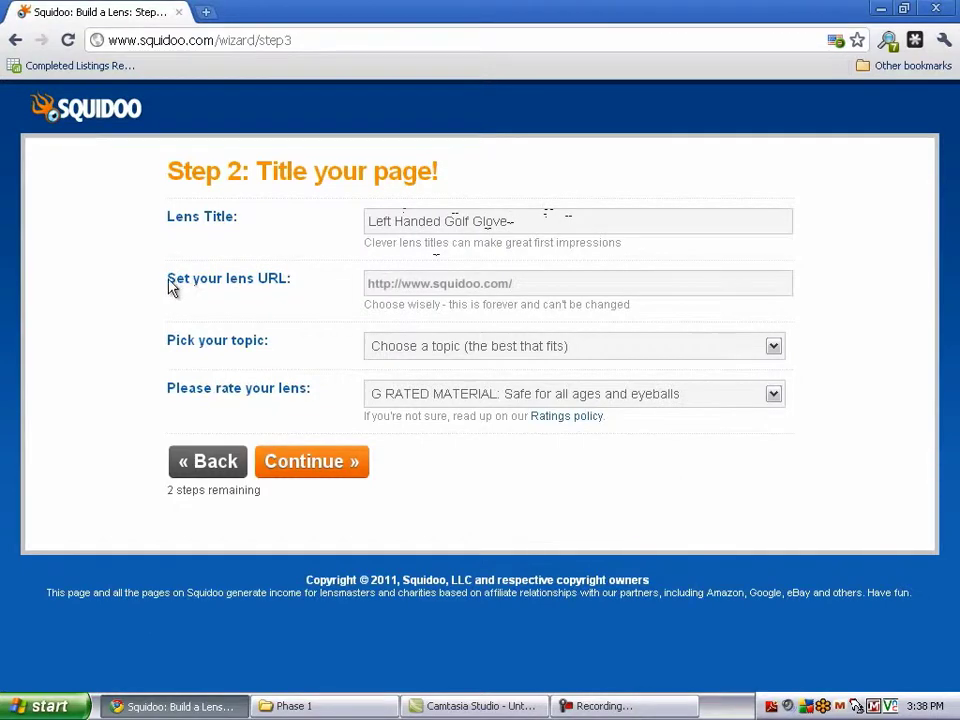
# Set the lens URL to 'left-handed-golf-glove'
pyautogui.moveTo(364, 315); pyautogui.dragTo(634, 304)
pyautogui.click(553, 289)
pyautogui.write('left-handed-golf-glove')
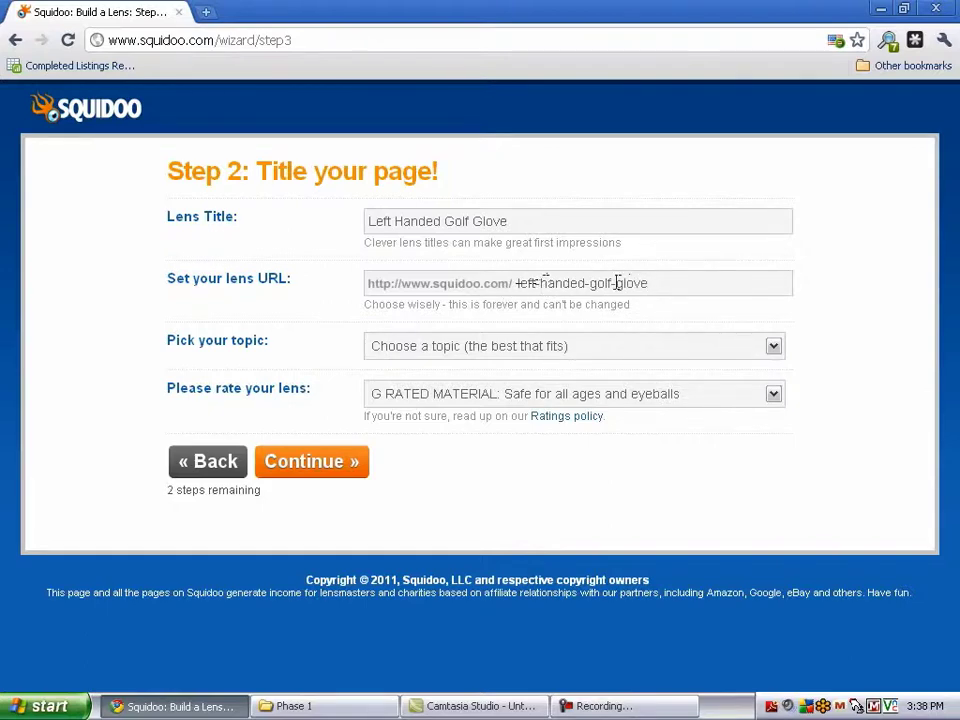
# Choose topic Sports & Recreation, subtopics Sports and Golf, and keep the G rating
pyautogui.click(629, 351)
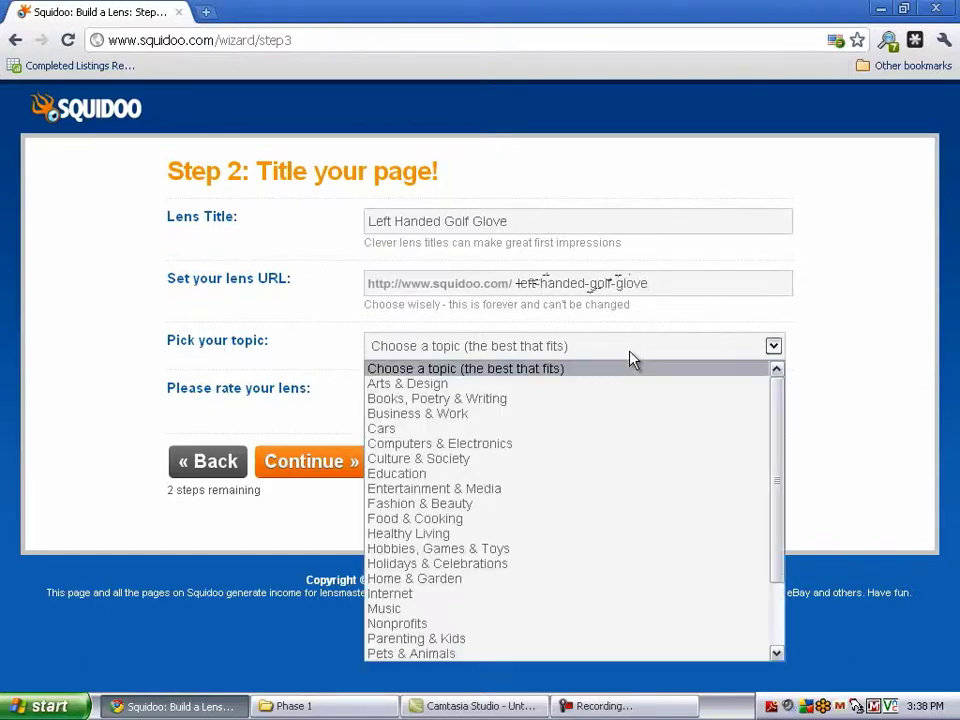
pyautogui.scroll(-2, 480, 465)
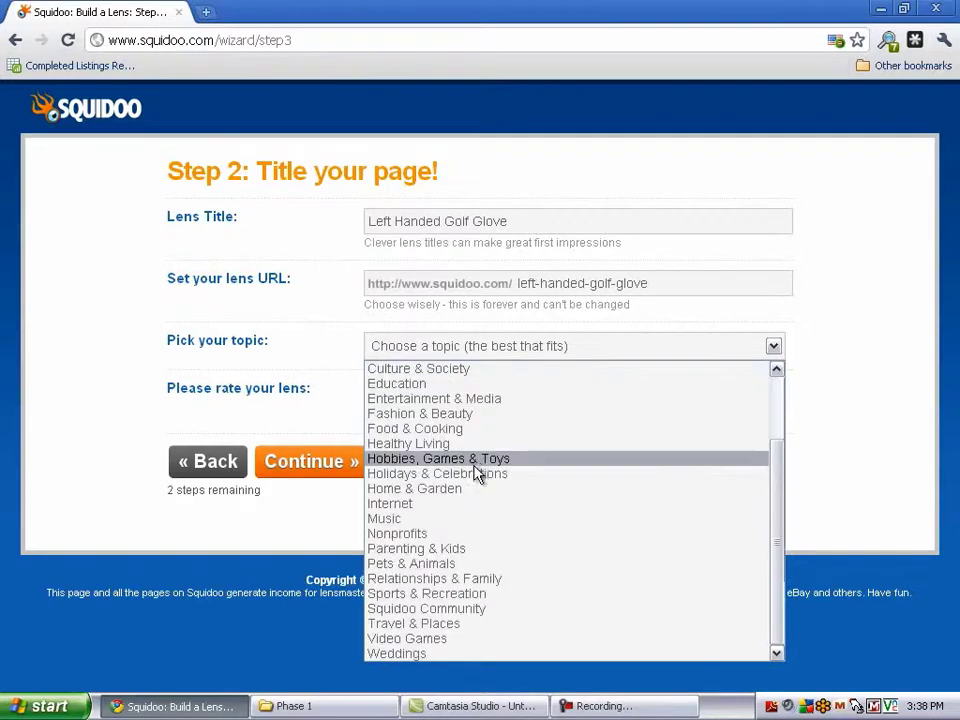
pyautogui.click(443, 594)
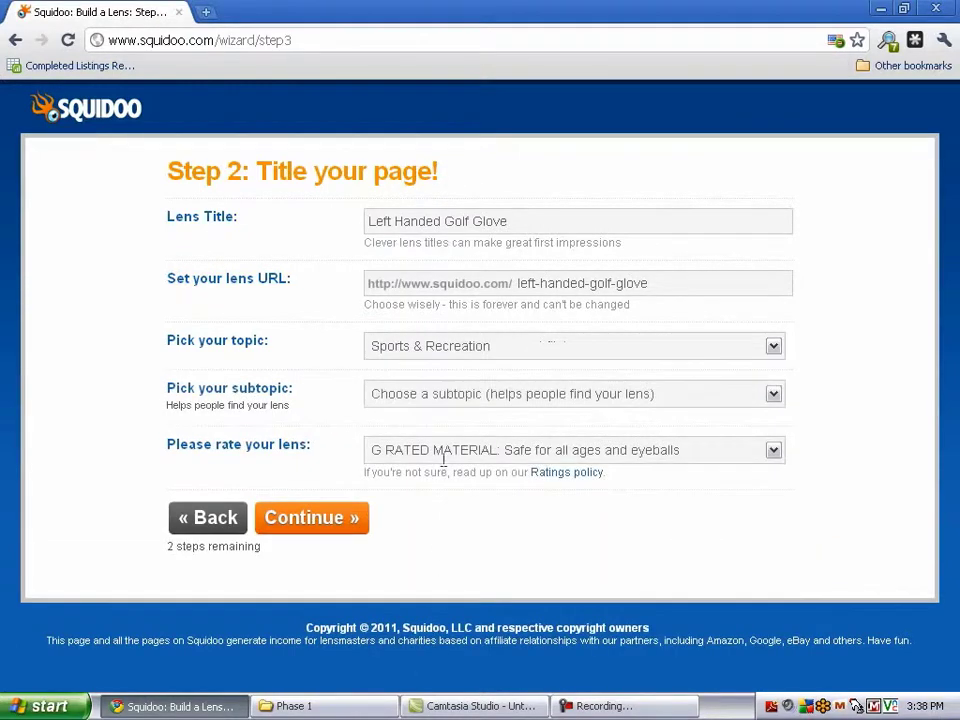
pyautogui.click(607, 396)
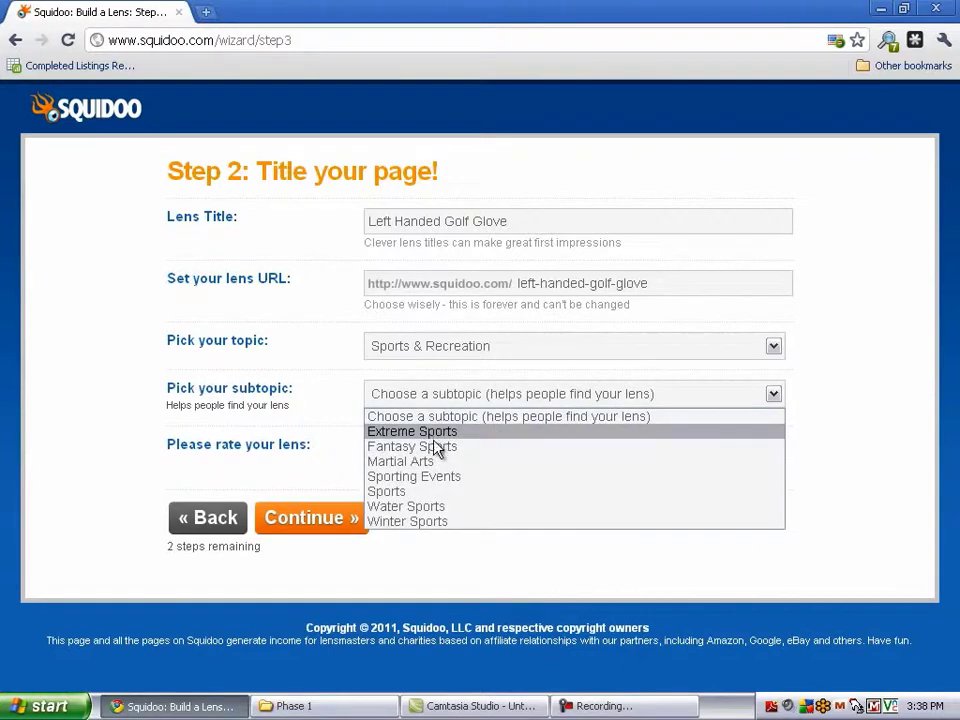
pyautogui.click(427, 492)
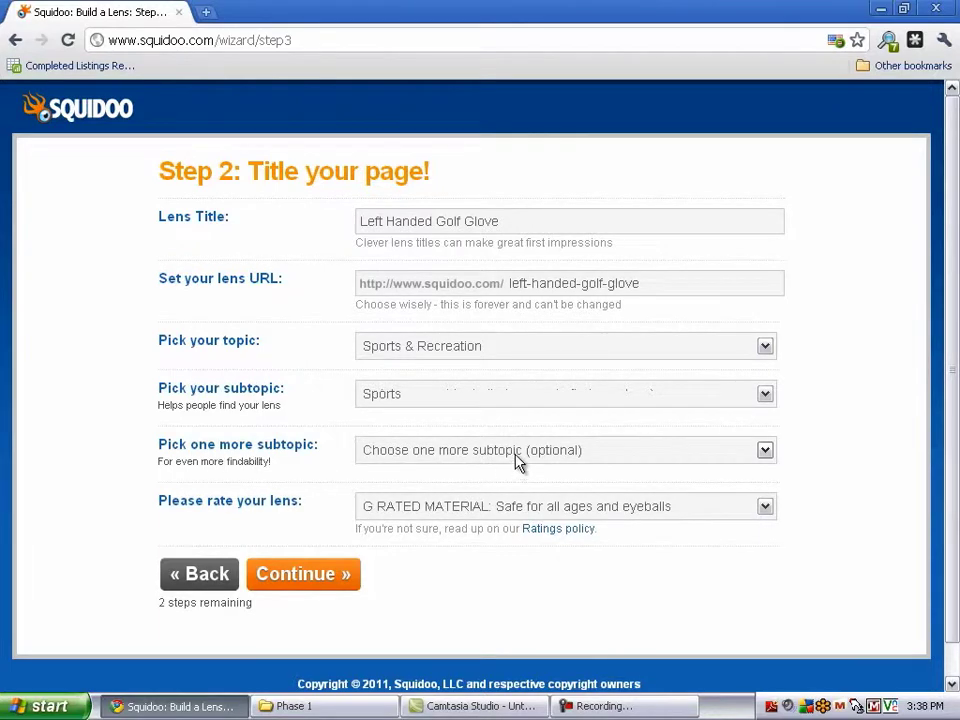
pyautogui.click(516, 459)
pyautogui.scroll(-6, 432, 370)
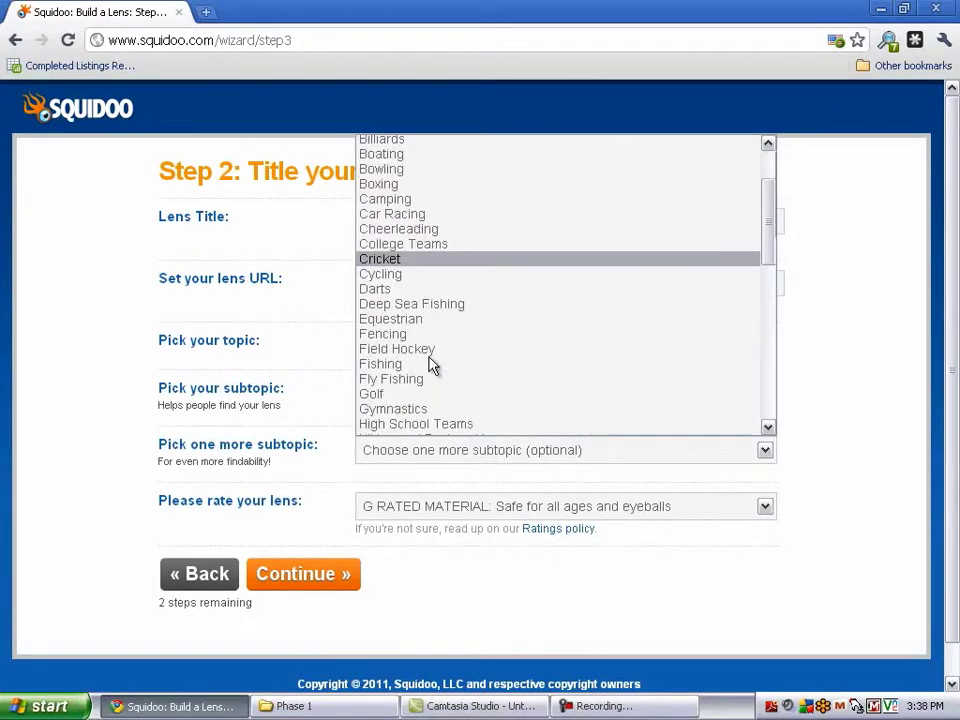
pyautogui.click(372, 207)
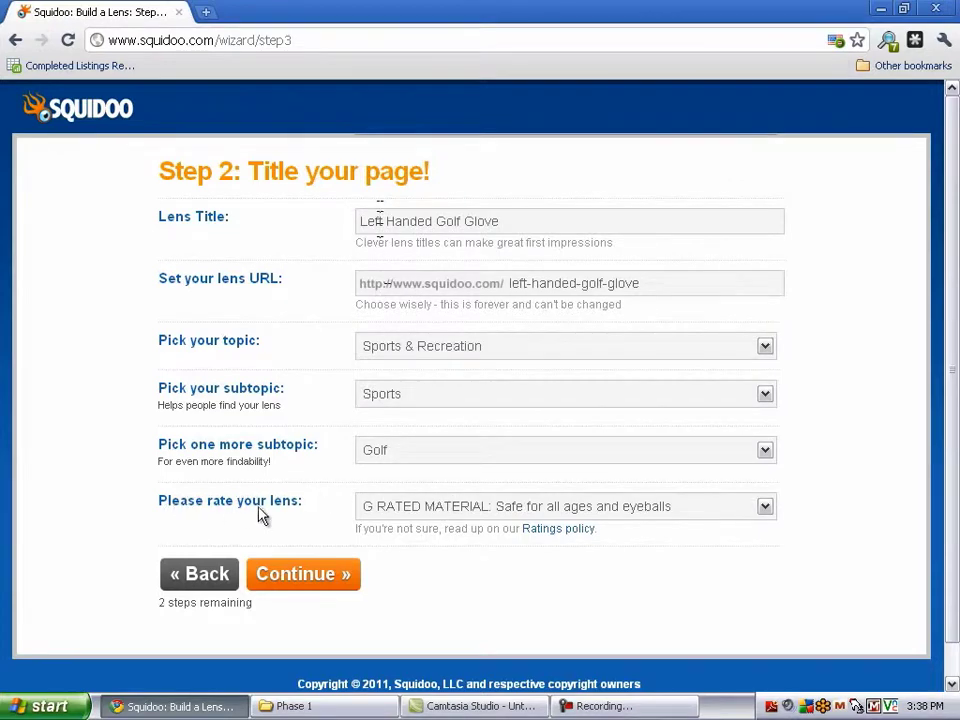
pyautogui.click(538, 512)
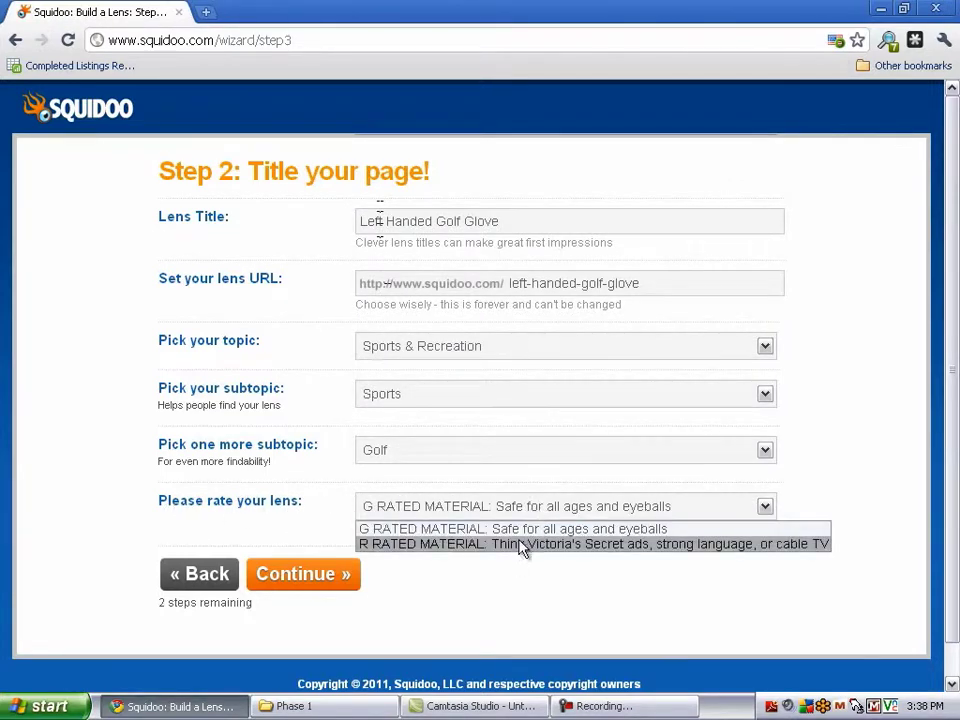
pyautogui.click(455, 530)
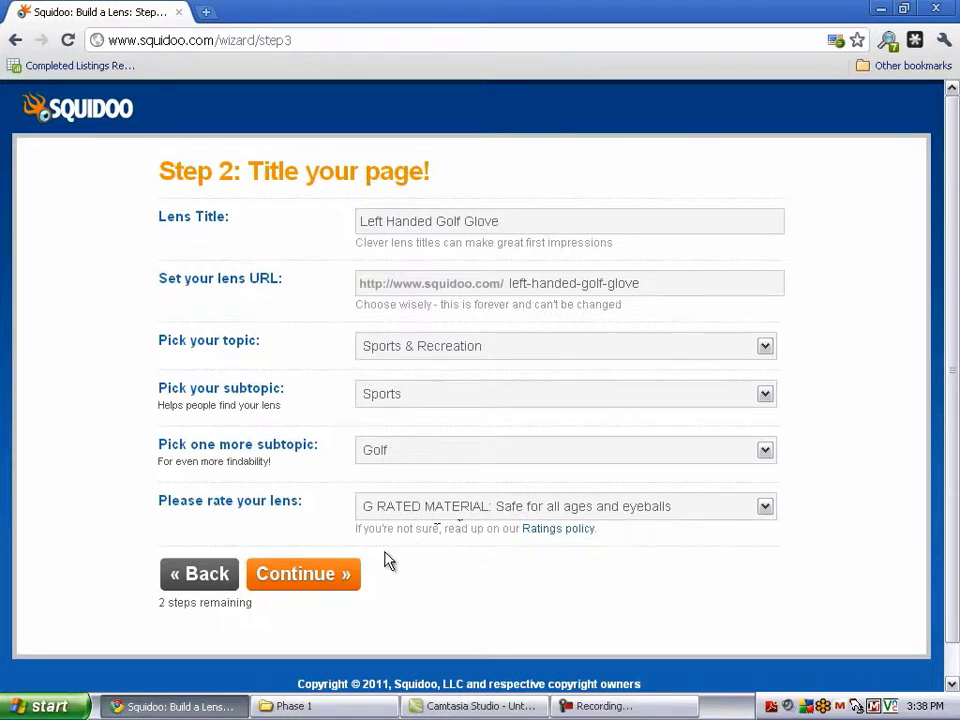
# Advance to the tagging step and add the tag 'left handed golf clubs'
pyautogui.click(300, 578)
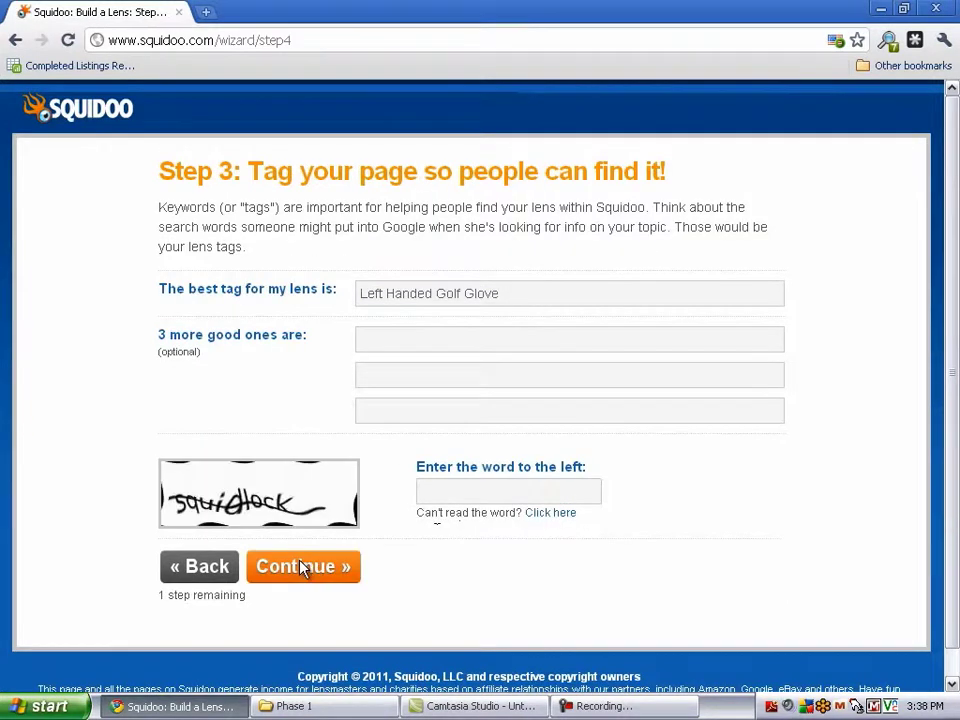
pyautogui.moveTo(157, 335); pyautogui.dragTo(305, 342)
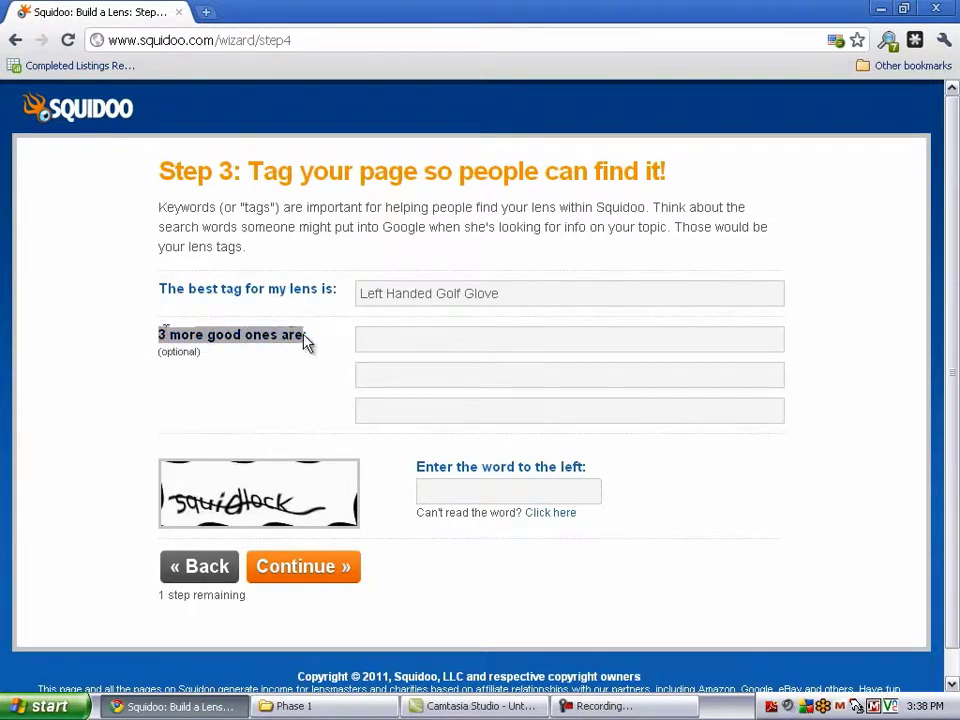
pyautogui.click(373, 339)
pyautogui.write('Left Handededed G')
pyautogui.press('BackSpace')
pyautogui.press('BackSpace')
pyautogui.press('BackSpace')
pyautogui.press('BackSpace')
pyautogui.press('BackSpace')
pyautogui.press('BackSpace')
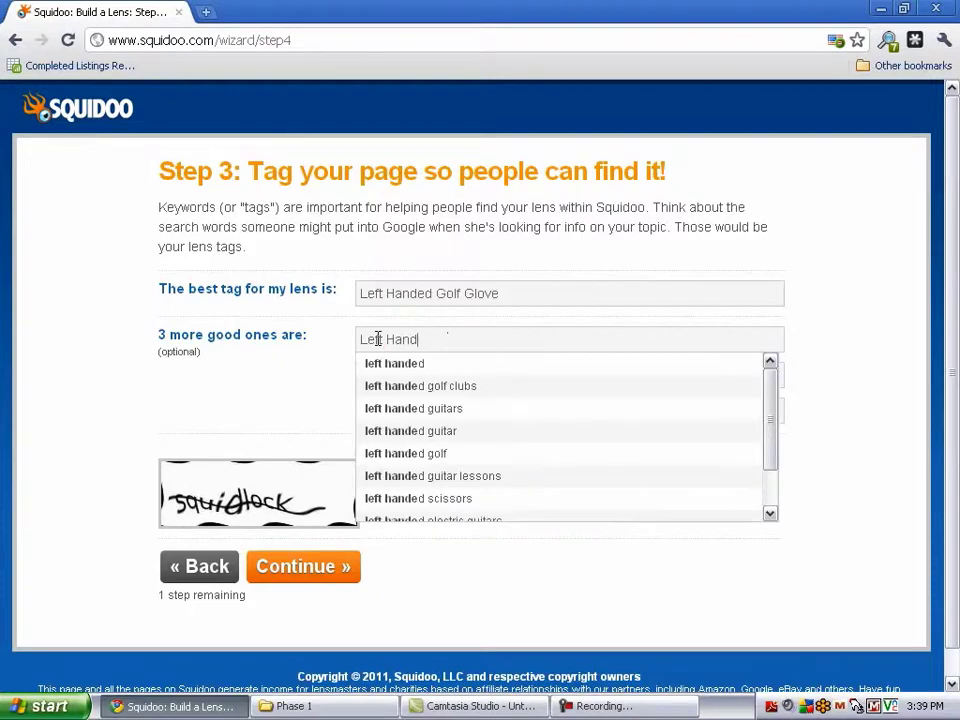
pyautogui.write('ed Golf')
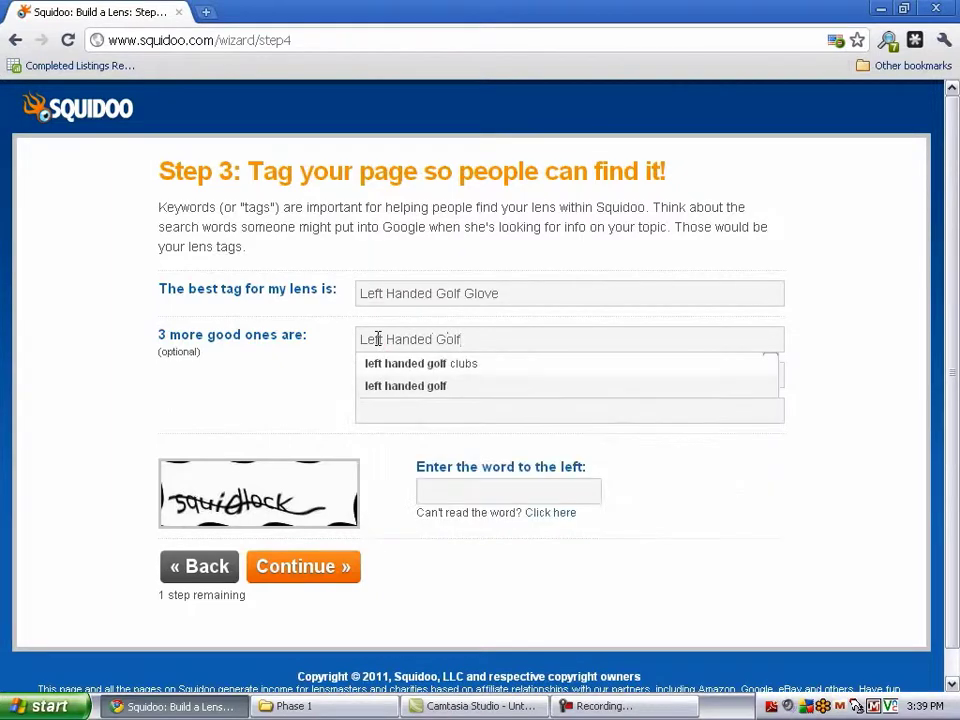
pyautogui.press('Down')
pyautogui.press('Return')
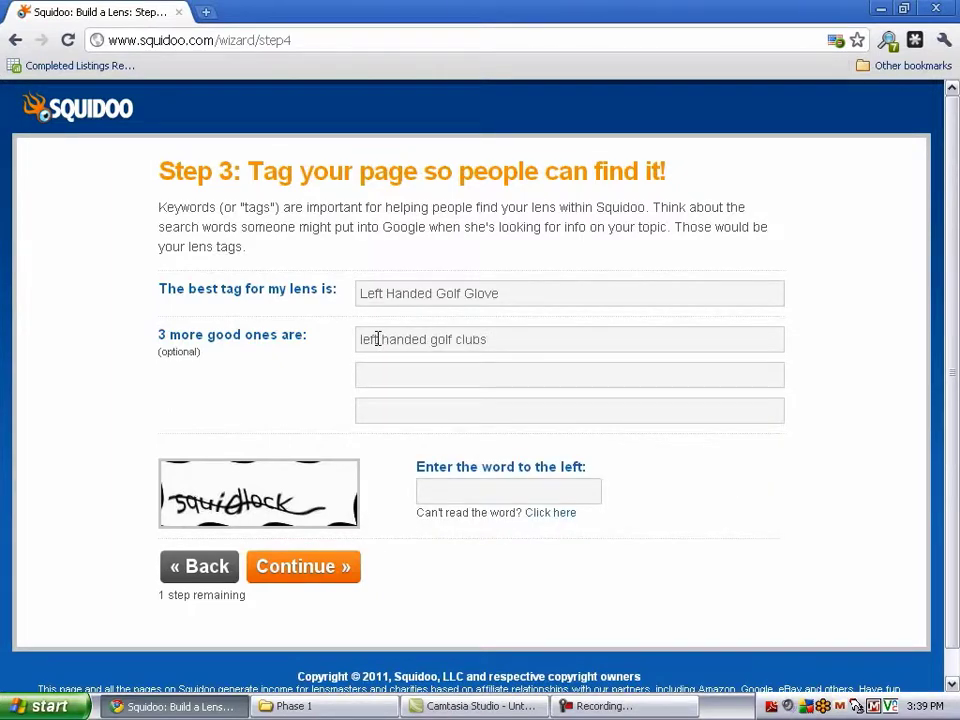
pyautogui.press('Return')
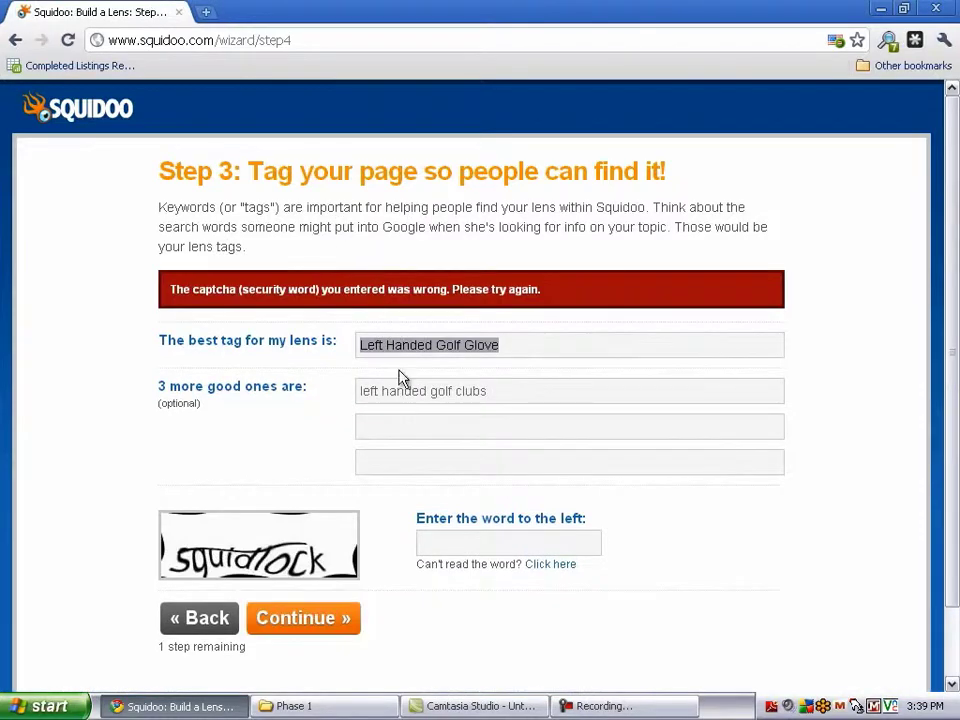
# Add the tags 'golf gloves' and 'golf'
pyautogui.click(392, 425)
pyautogui.write('Golf ')
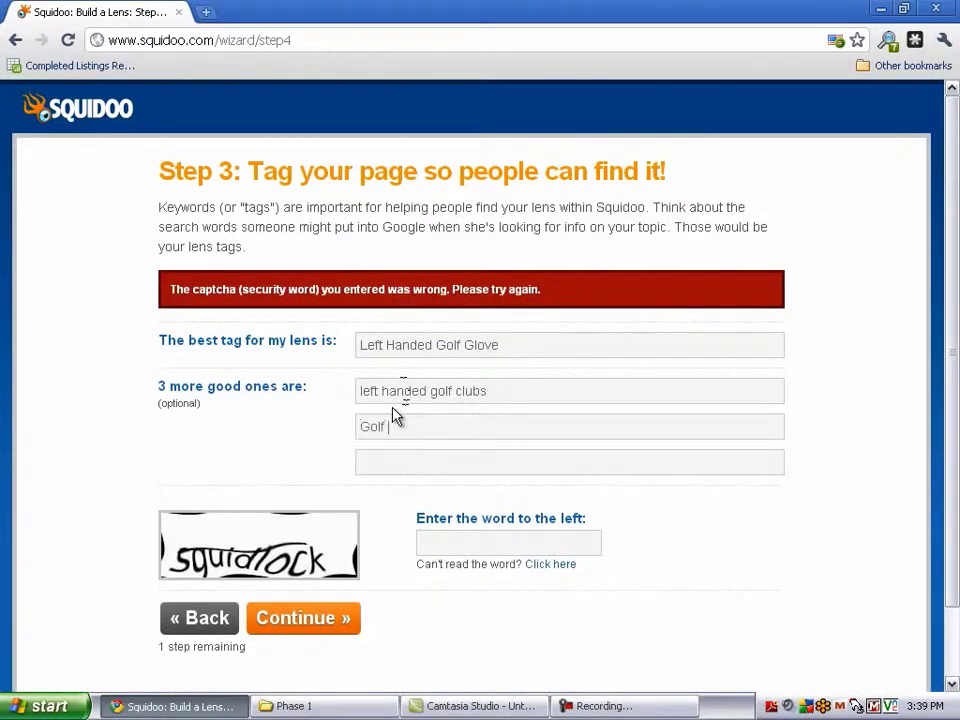
pyautogui.write('Gloves')
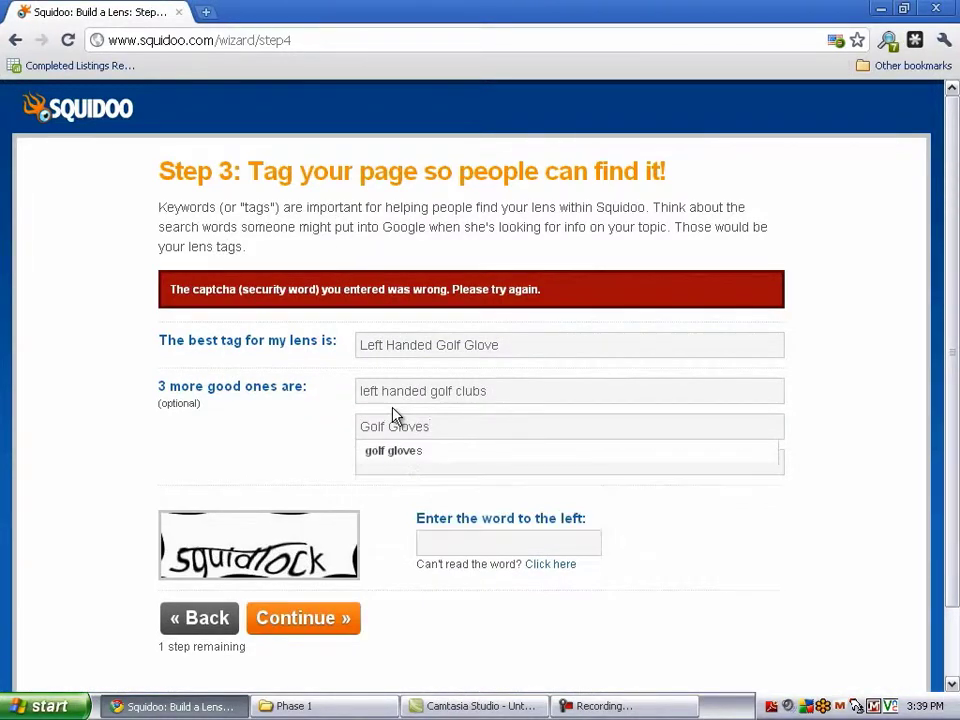
pyautogui.press('Down')
pyautogui.press('Return')
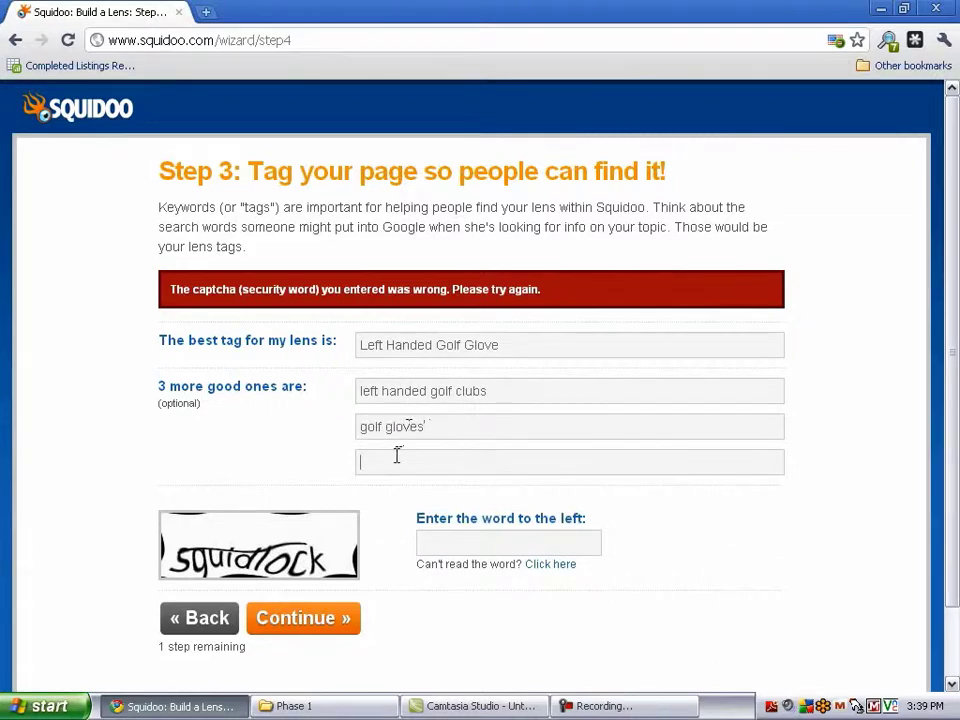
pyautogui.write('Golf')
# Fill in the security word and submit the tags
pyautogui.scroll(-1, 268, 472)
pyautogui.click(452, 462)
pyautogui.write('squid')
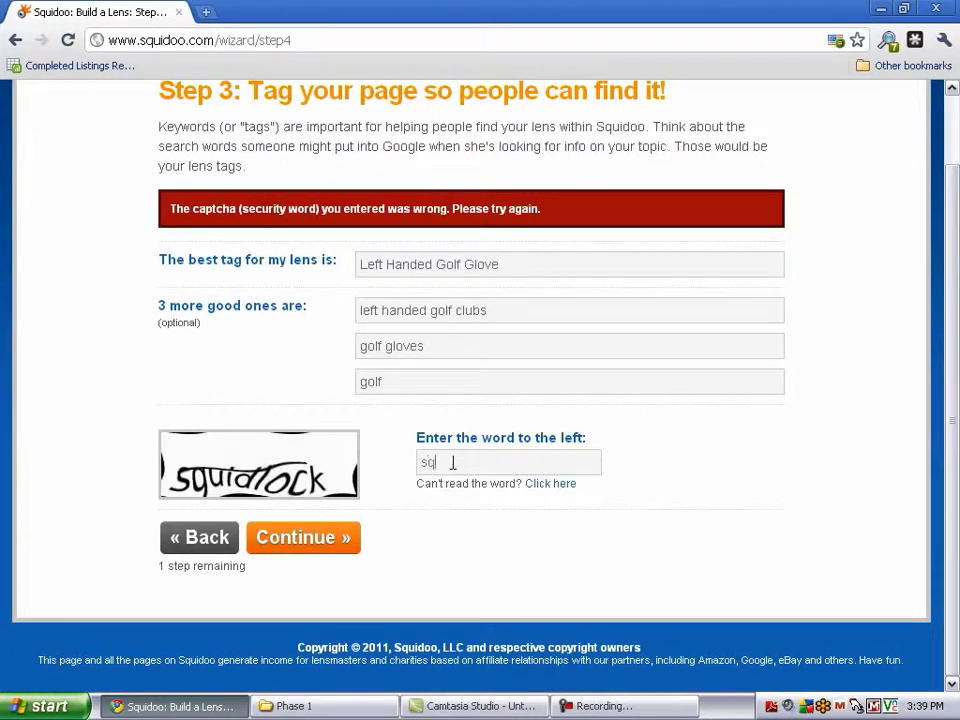
pyautogui.write('lock')
pyautogui.click(330, 542)
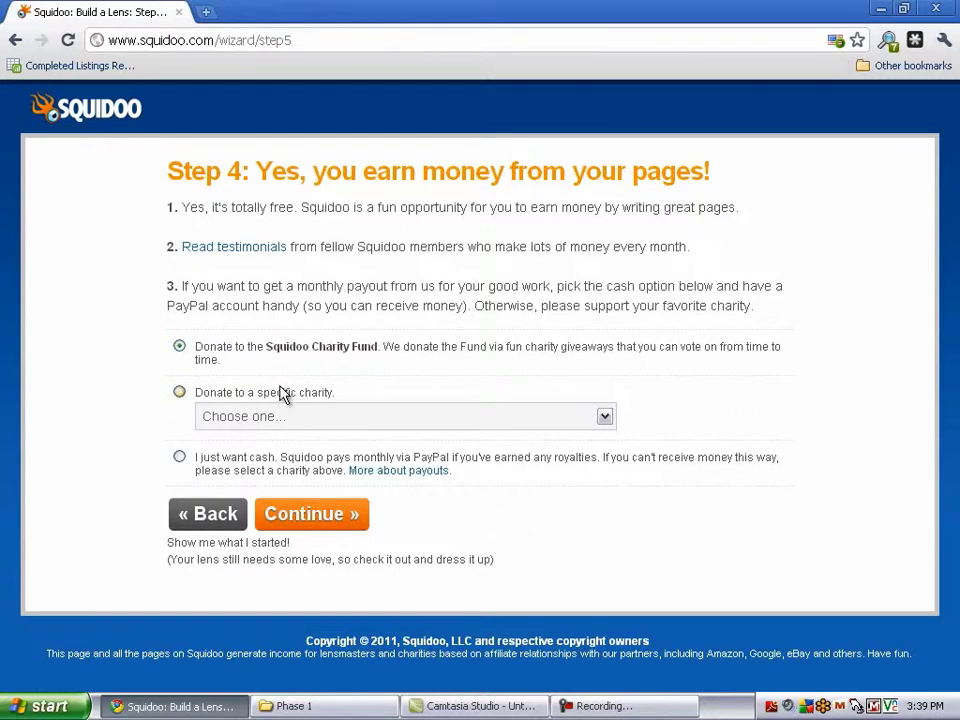
# Switch the payout to cash, then back to donating to the Squidoo Charity Fund
pyautogui.click(180, 457)
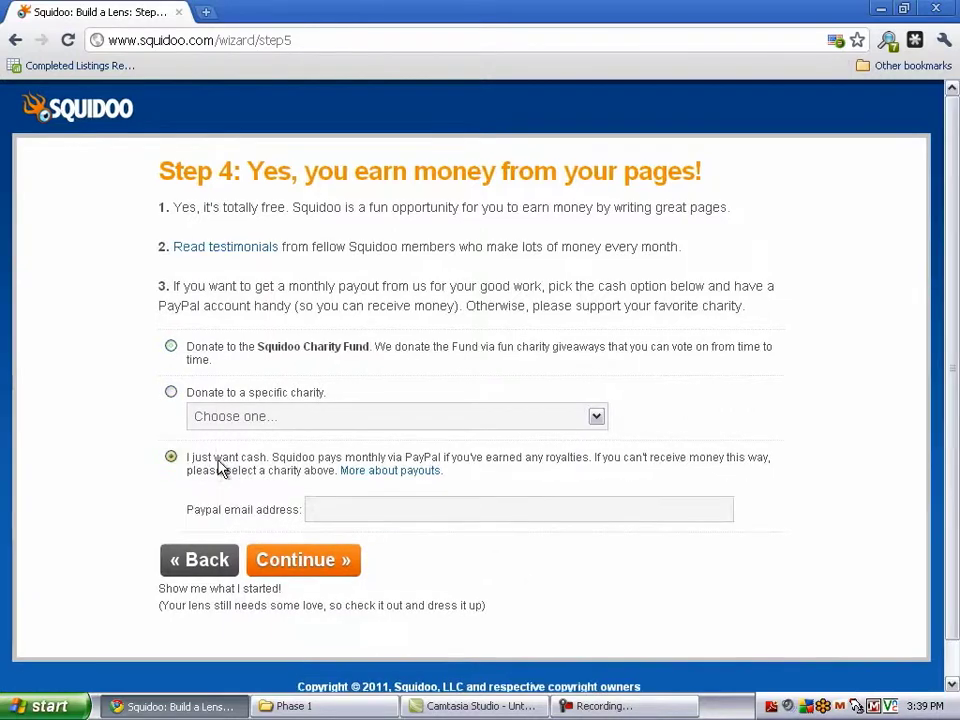
pyautogui.click(171, 347)
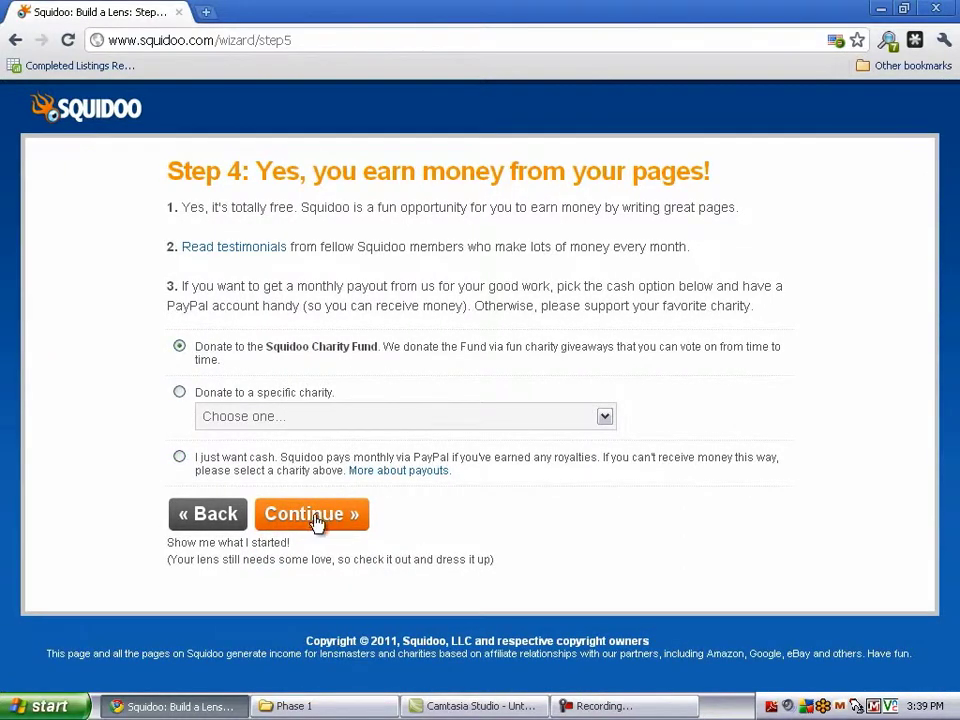
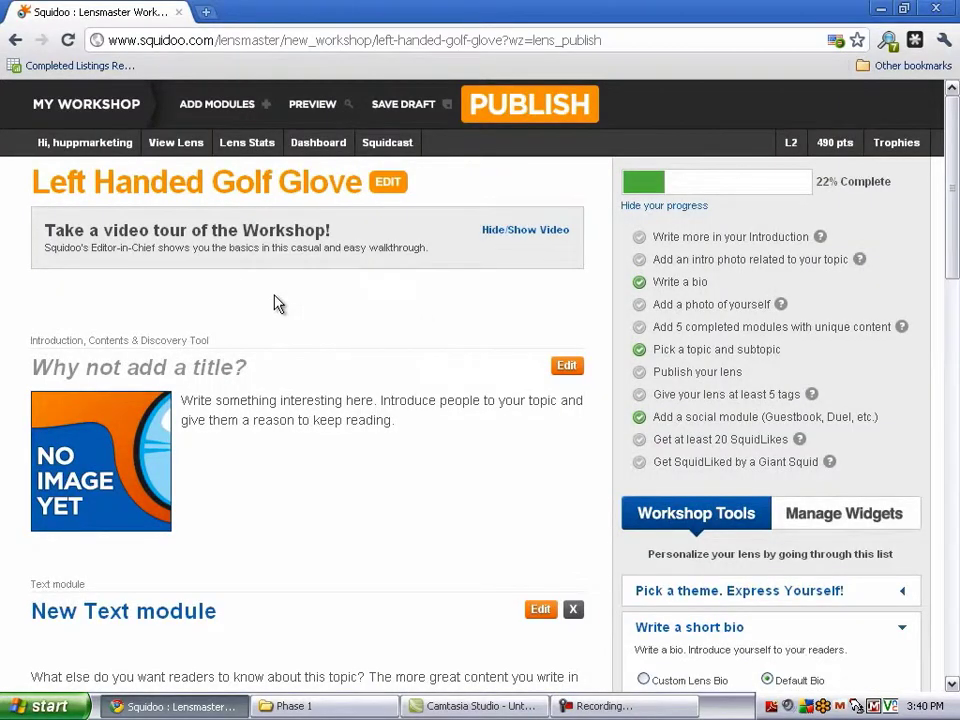
pyautogui.scroll(-6, 278, 303)
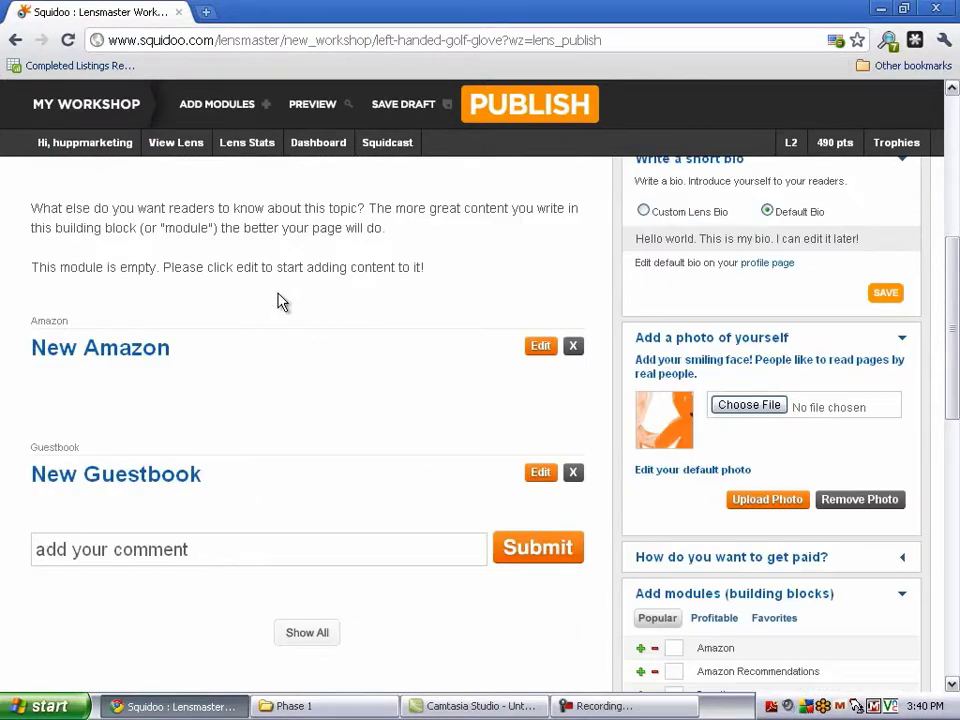
pyautogui.scroll(8, 278, 303)
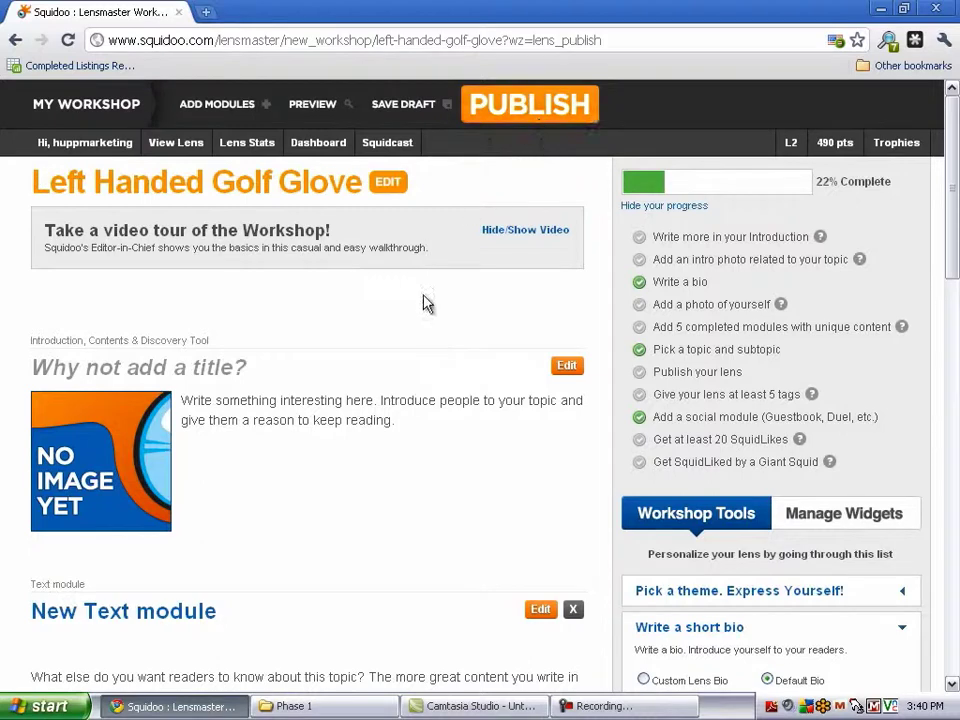
pyautogui.scroll(-3, 695, 300)
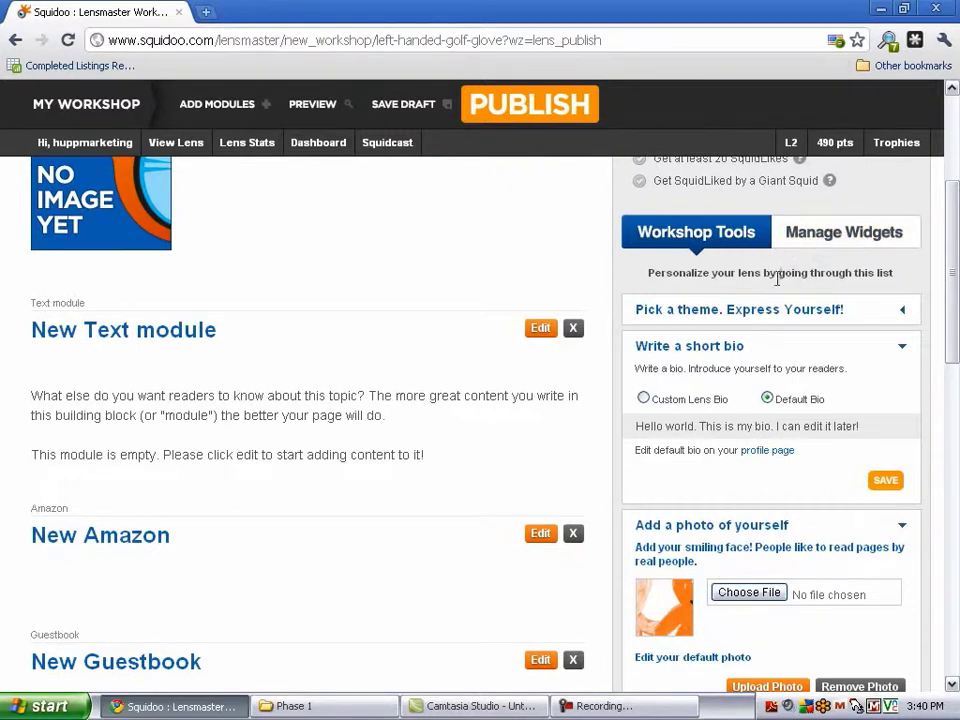
pyautogui.scroll(-3, 782, 330)
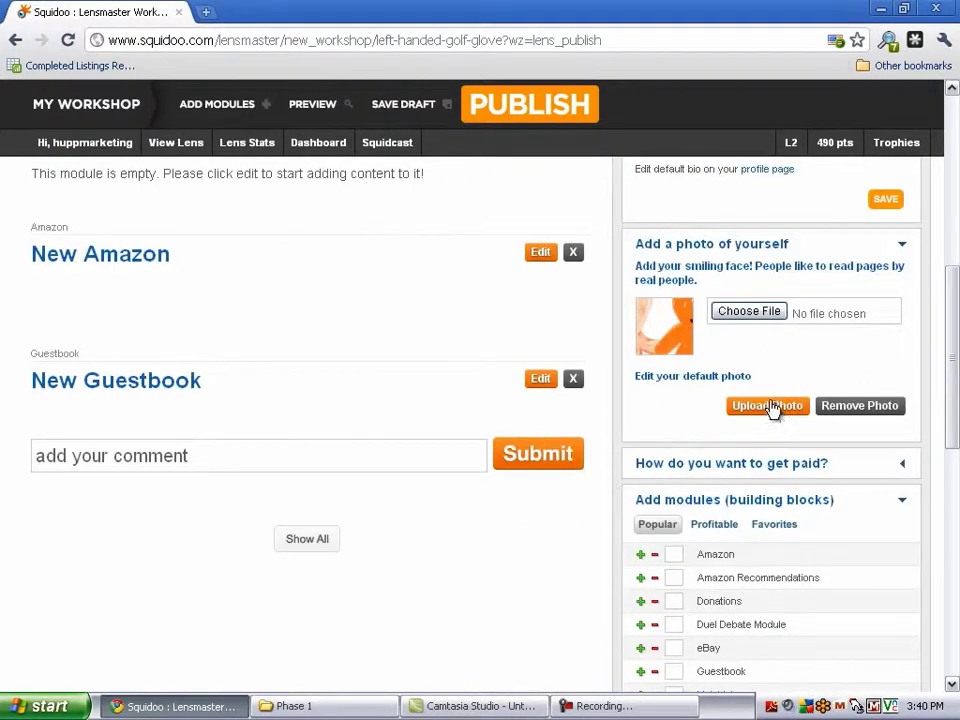
pyautogui.scroll(-2, 774, 418)
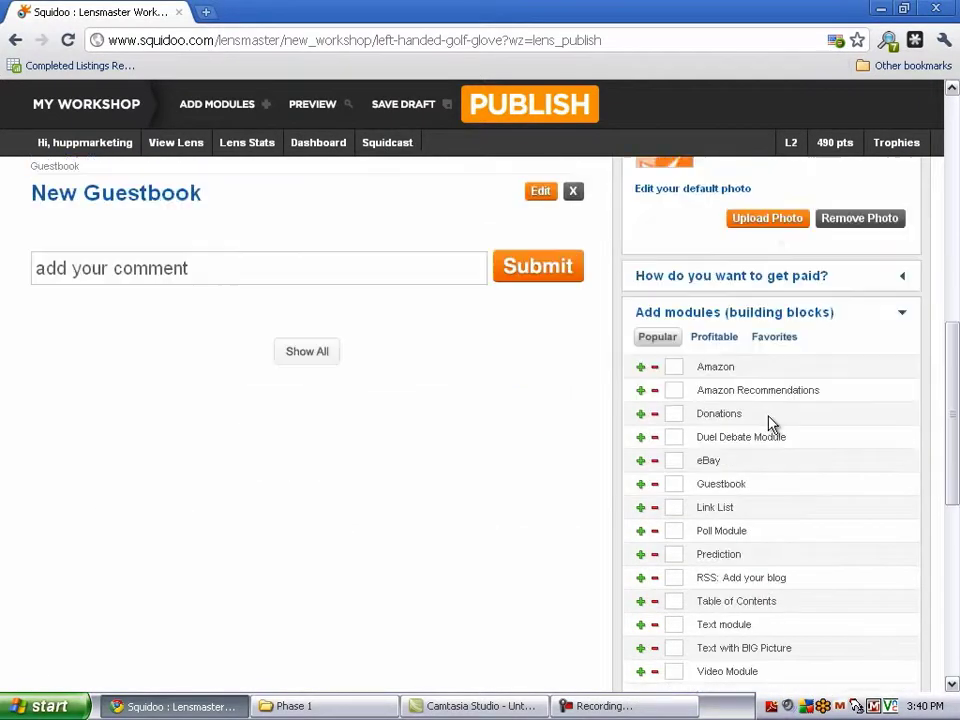
pyautogui.scroll(6, 581, 411)
pyautogui.scroll(-1, 300, 392)
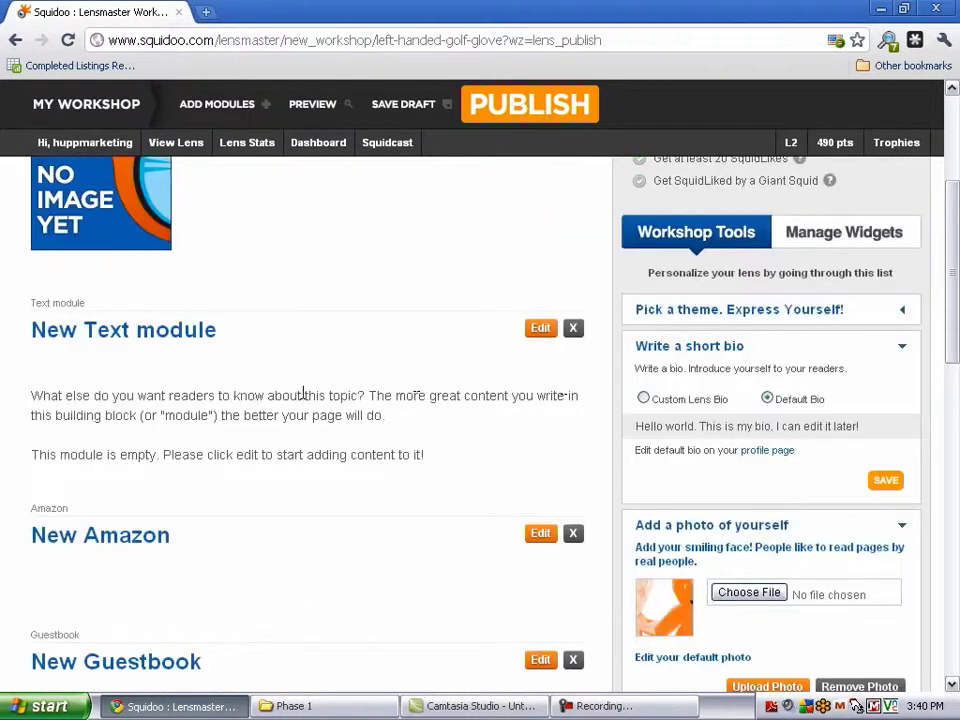
pyautogui.scroll(3, 240, 380)
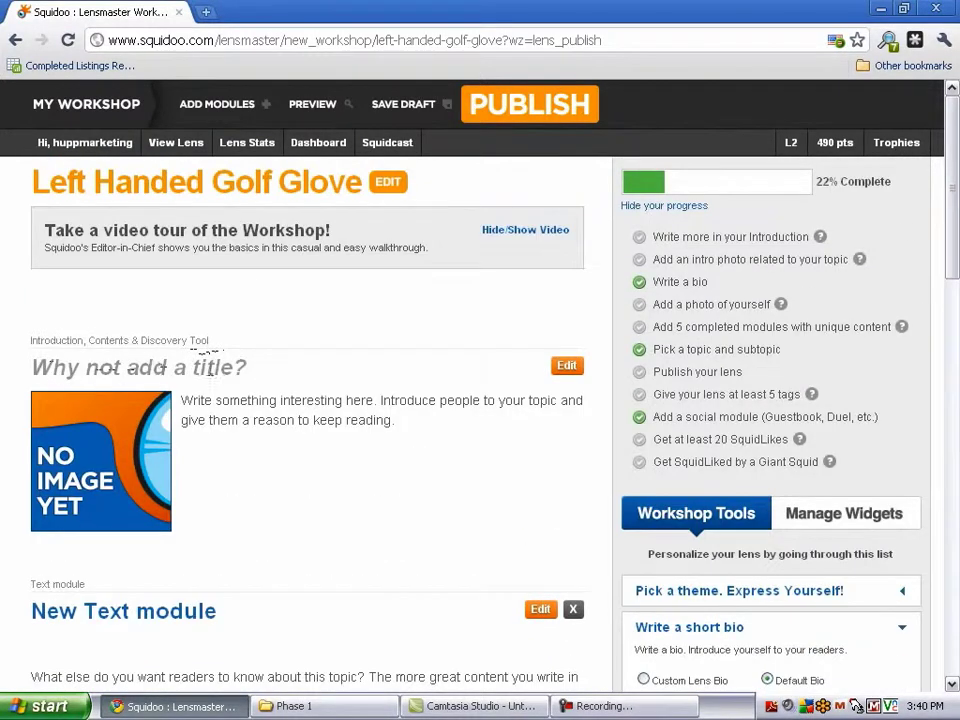
pyautogui.tripleClick(196, 400)
pyautogui.scroll(-3, 334, 499)
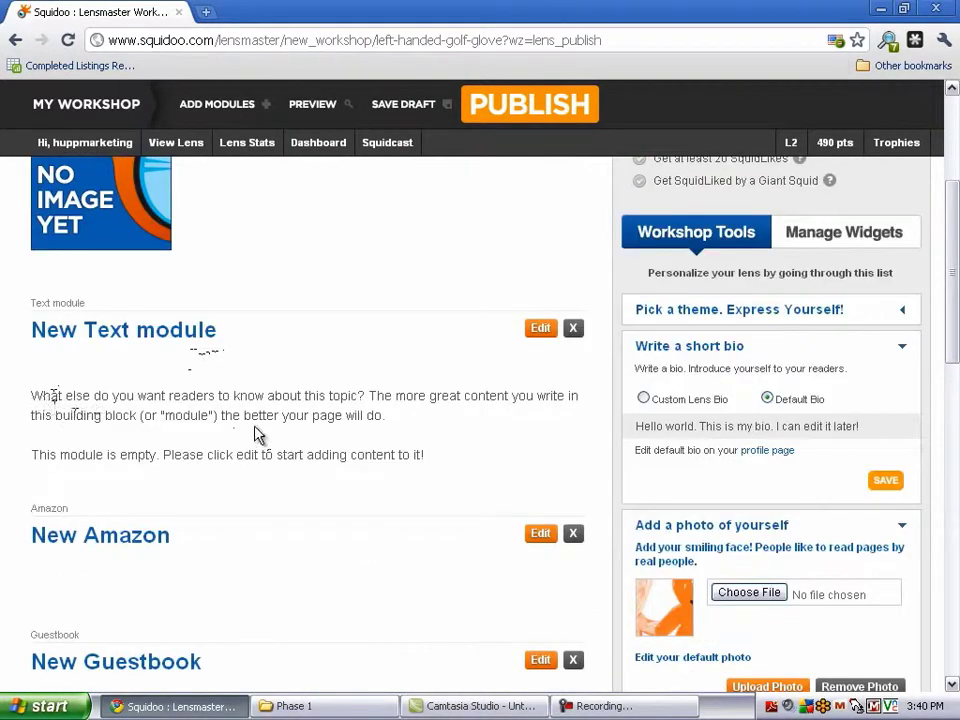
pyautogui.scroll(-1, 255, 433)
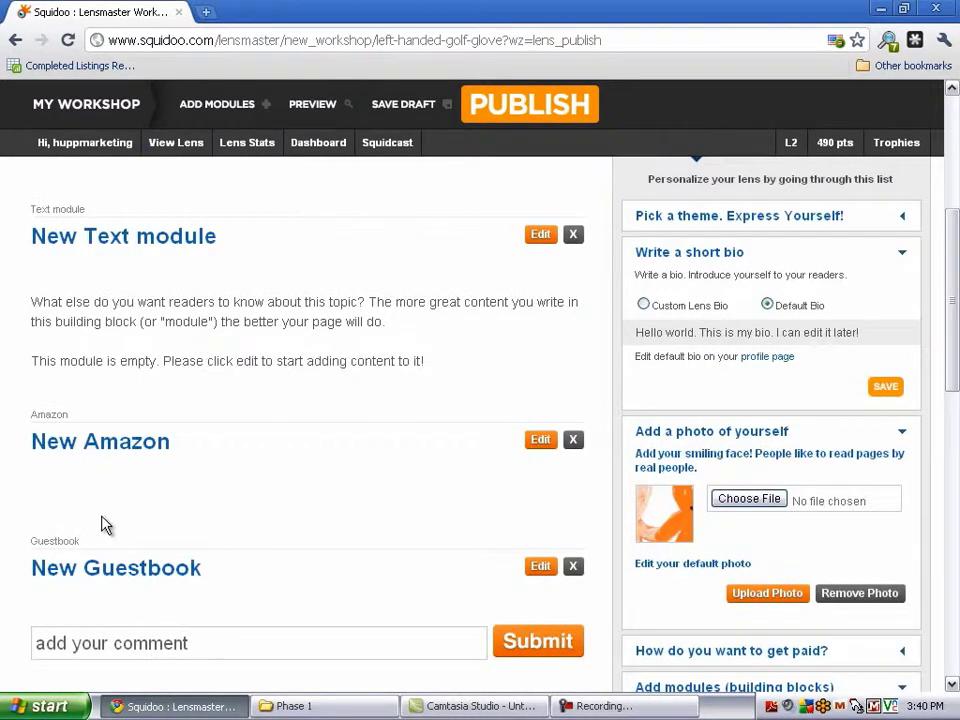
pyautogui.scroll(4, 195, 509)
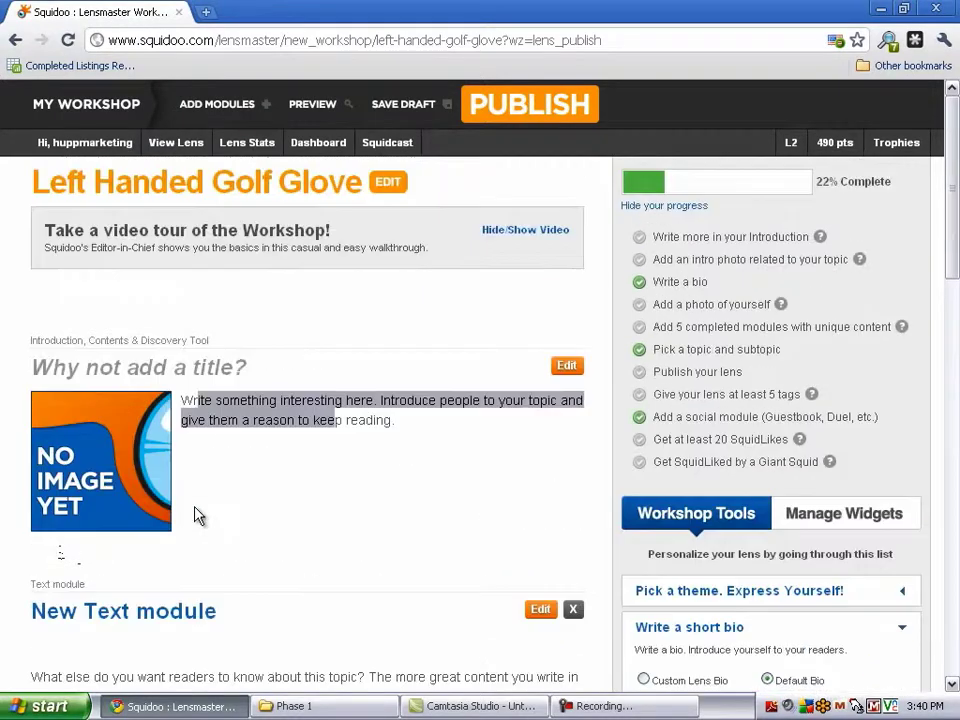
# Title the intro 'Why you need a Left Handed Golf Glove' and enter the glove ad copy and features
pyautogui.click(566, 367)
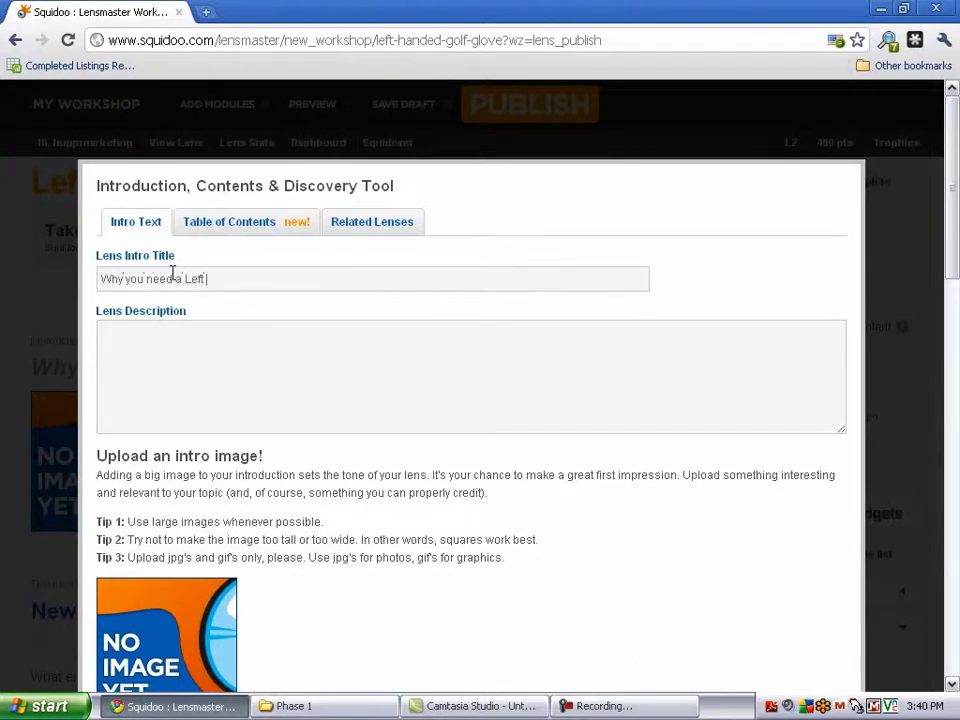
pyautogui.write('ded Golf Glove')
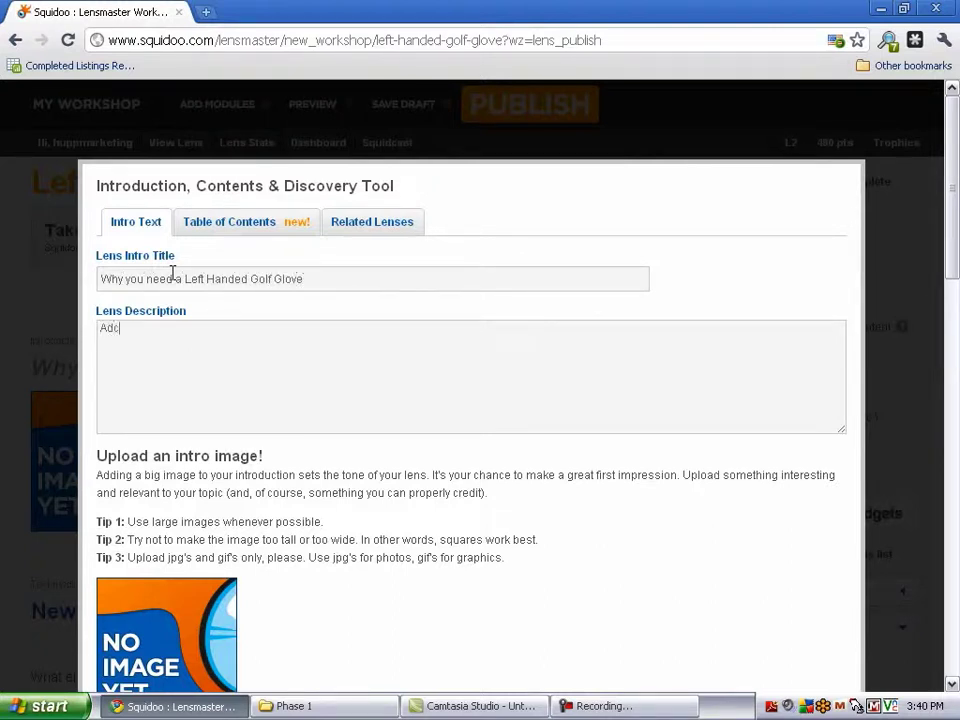
pyautogui.write('opy is going to go here')
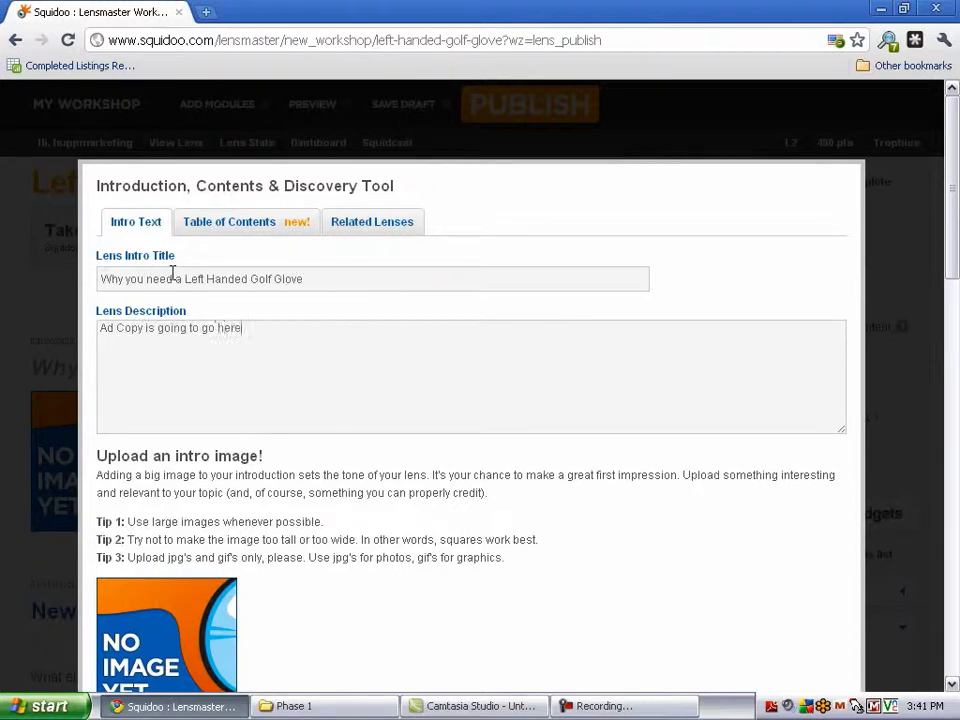
pyautogui.scroll(-3, 230, 380)
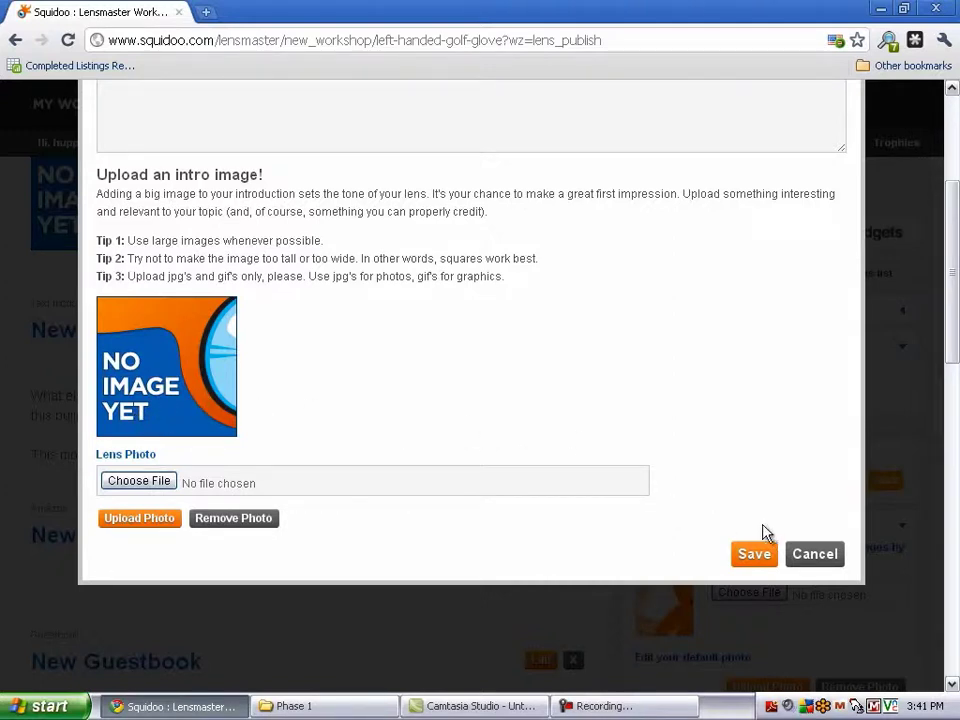
pyautogui.scroll(1, 856, 706)
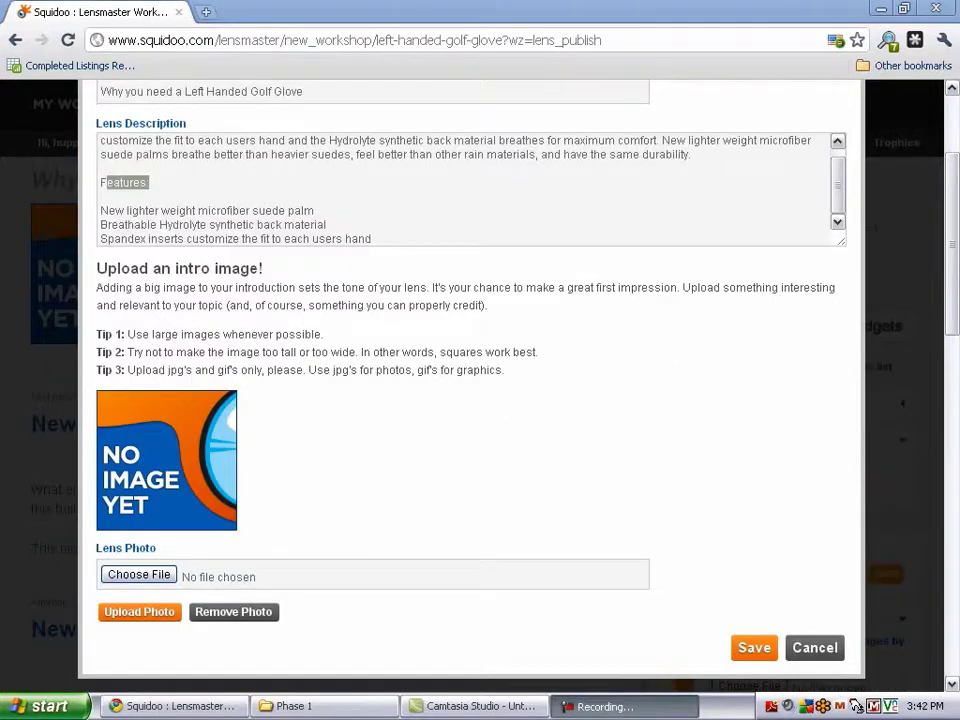
pyautogui.click(232, 188)
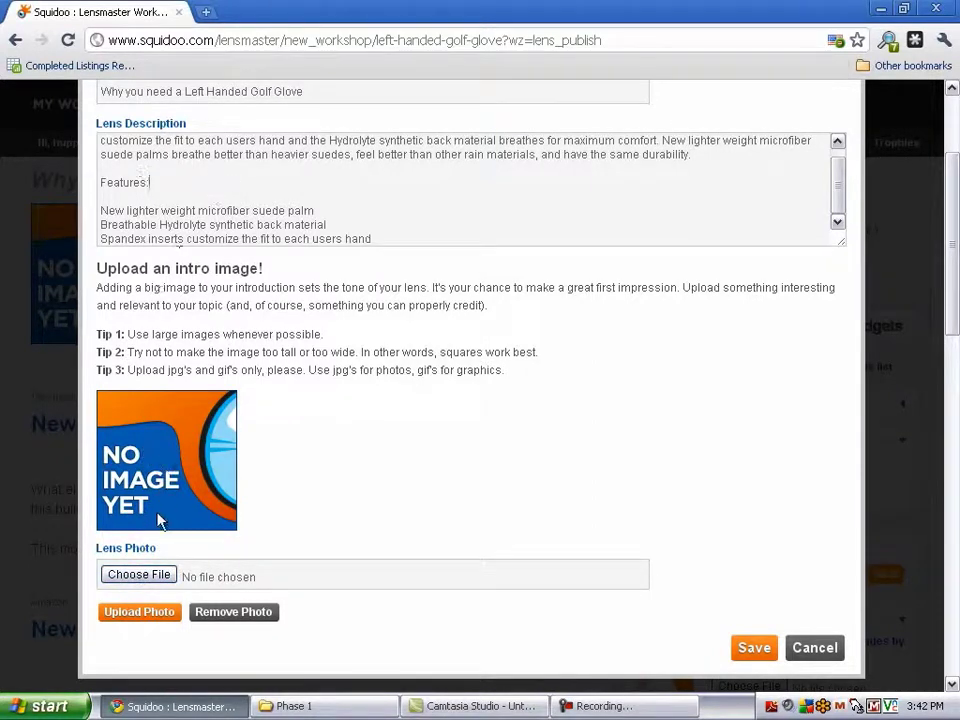
# Upload LeftHandedGolfGlove.jpg from the Desktop as the intro photo
pyautogui.click(141, 575)
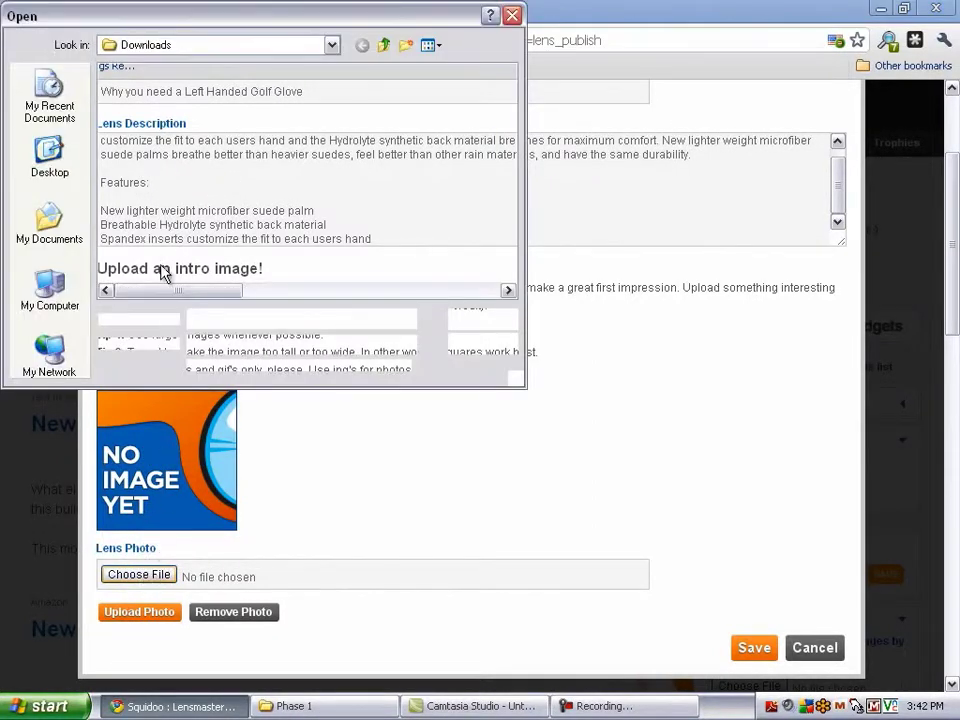
pyautogui.click(78, 168)
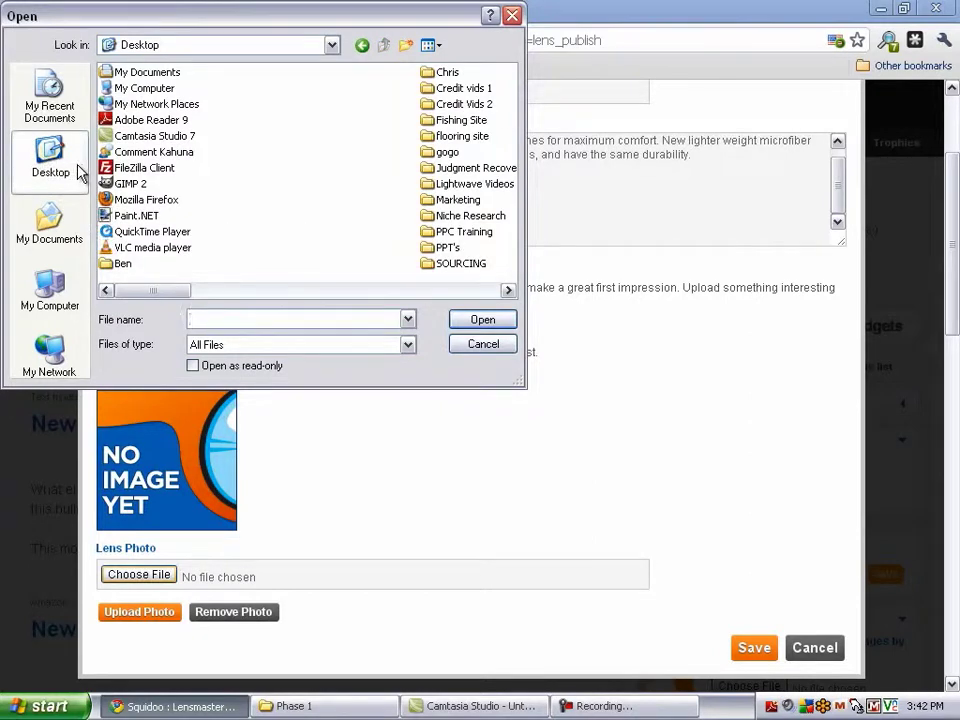
pyautogui.moveTo(156, 291); pyautogui.dragTo(363, 291)
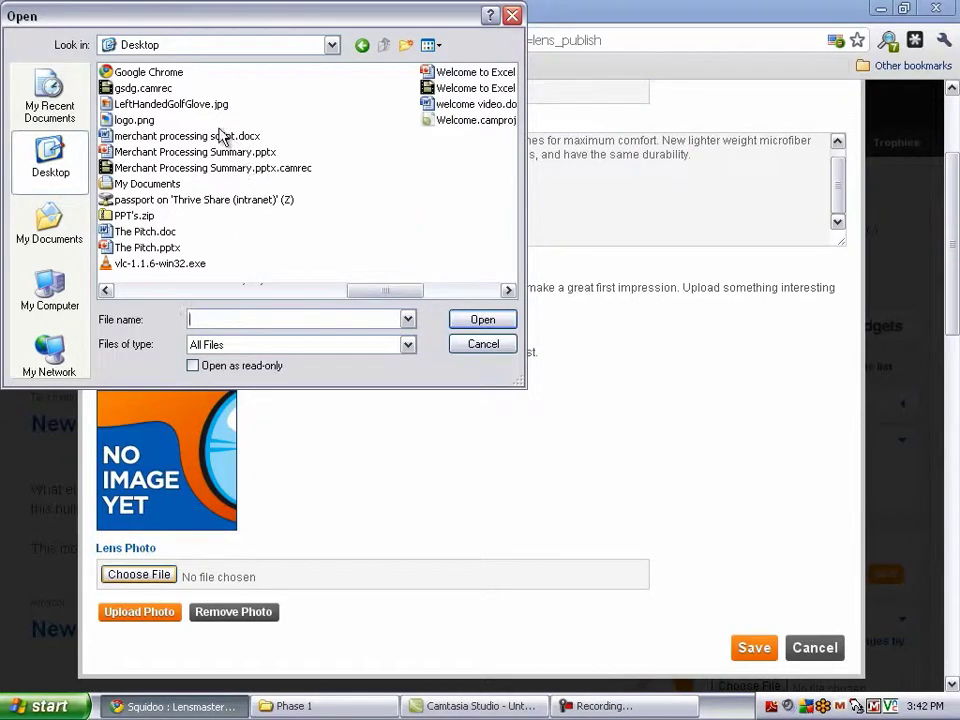
pyautogui.doubleClick(160, 104)
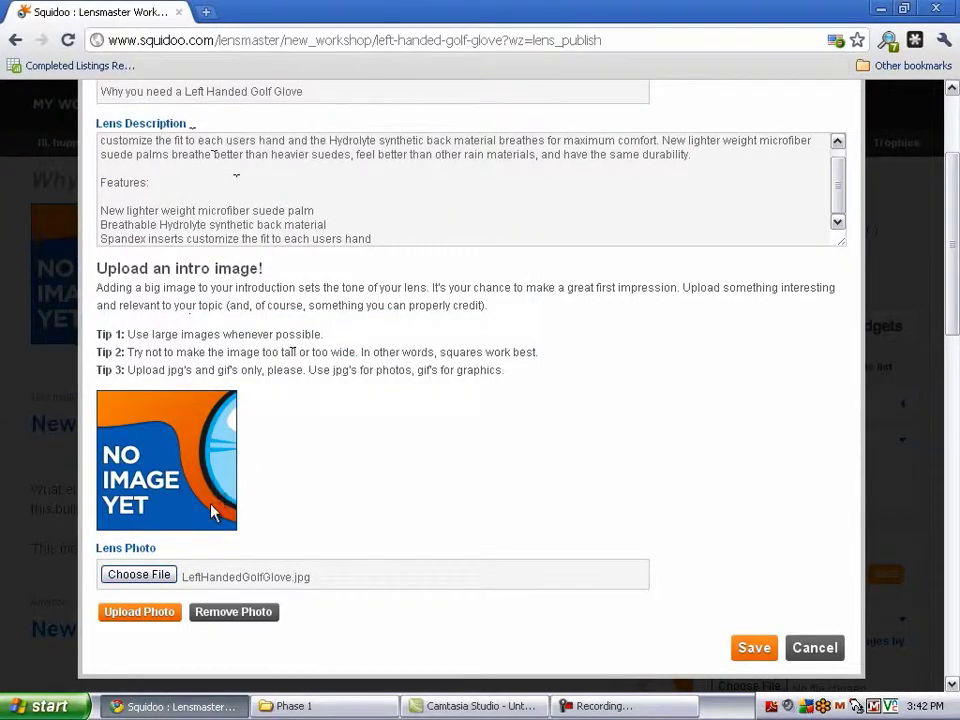
pyautogui.click(143, 614)
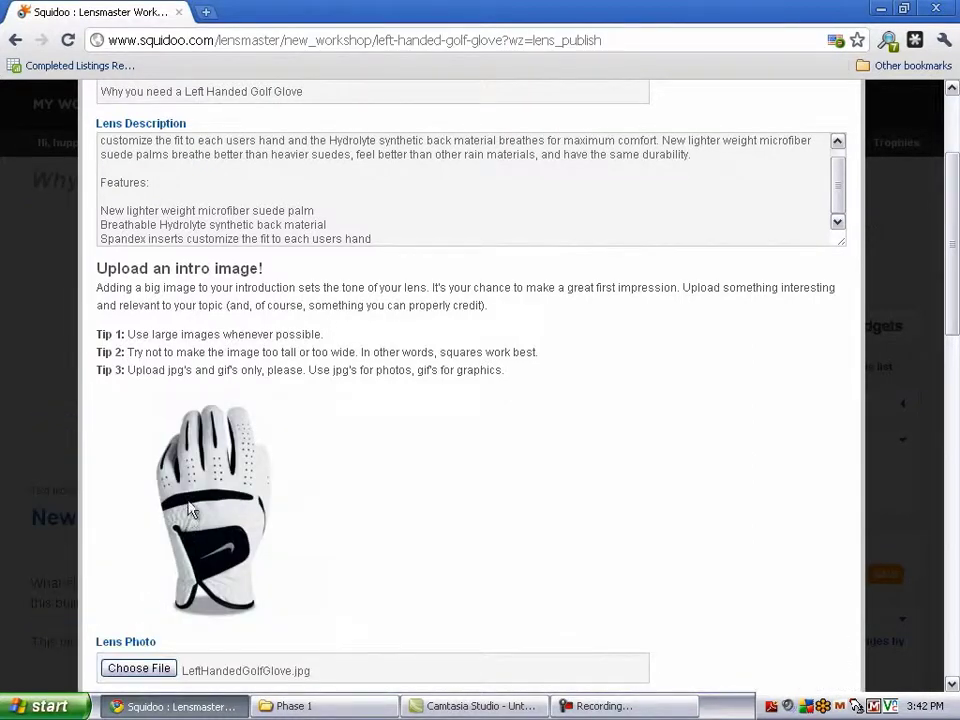
# Save the intro, then scroll down to the empty New Text module
pyautogui.scroll(2, 238, 490)
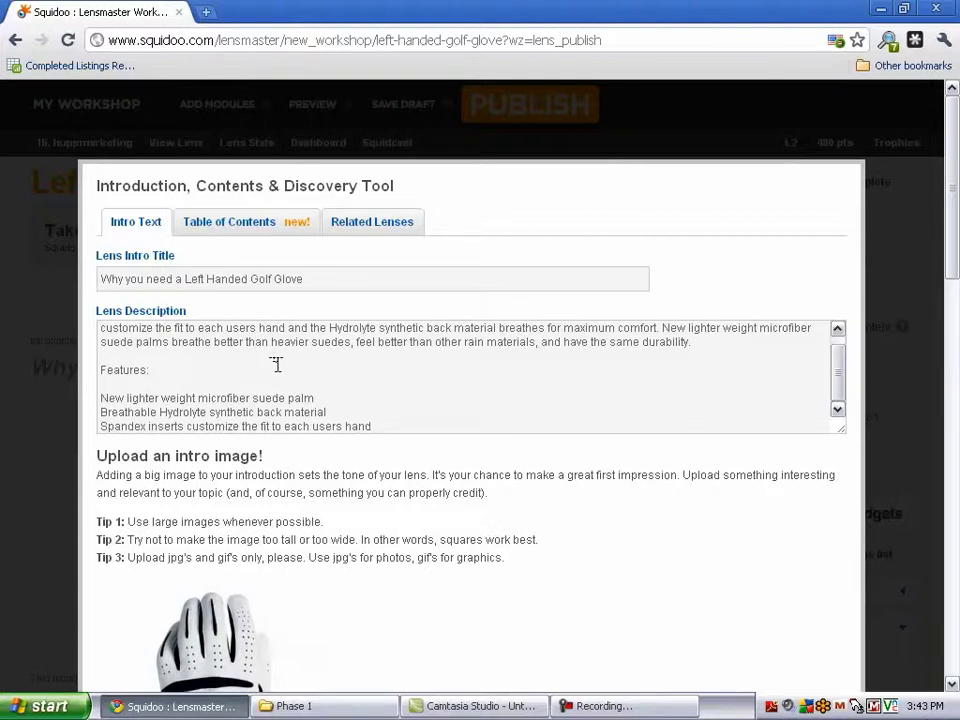
pyautogui.scroll(-5, 486, 393)
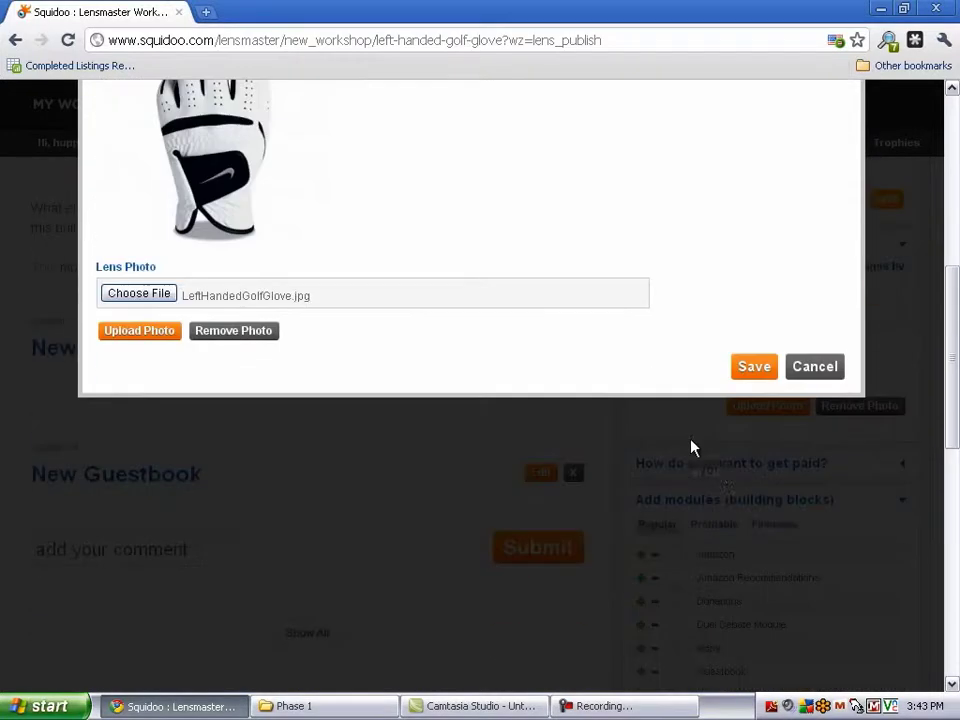
pyautogui.click(752, 374)
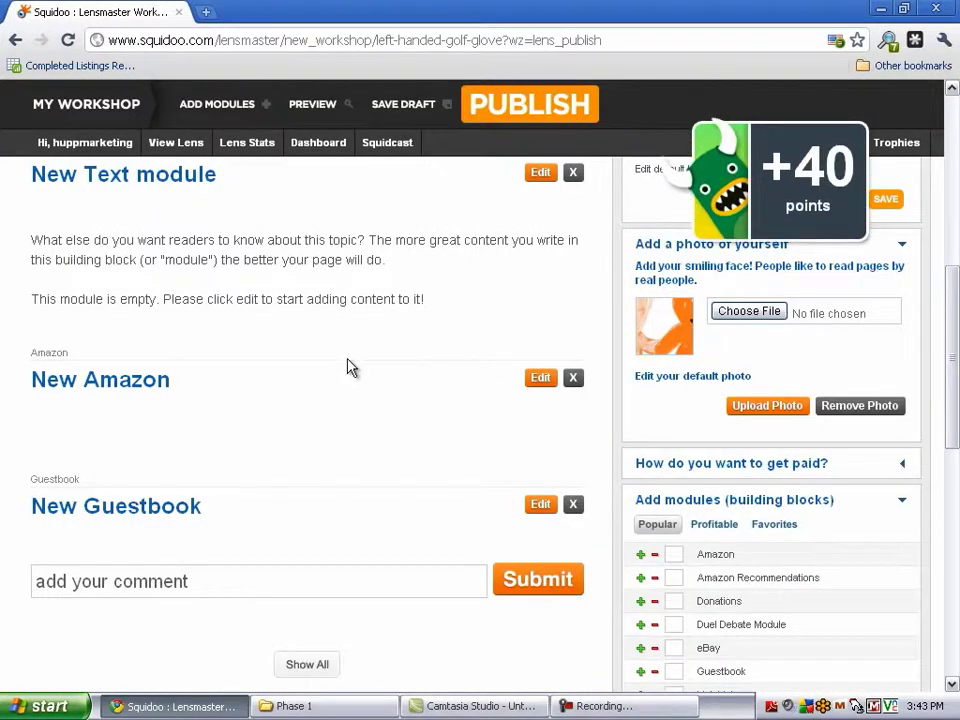
pyautogui.scroll(6, 345, 357)
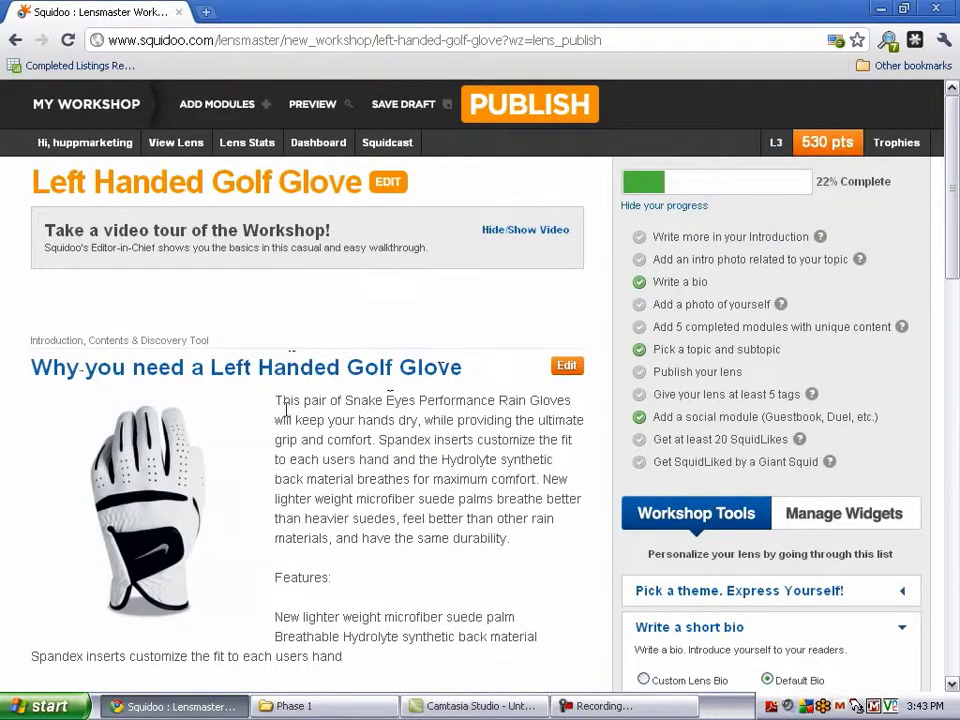
pyautogui.moveTo(273, 420); pyautogui.dragTo(512, 540)
pyautogui.scroll(-1, 455, 558)
pyautogui.scroll(-1, 400, 490)
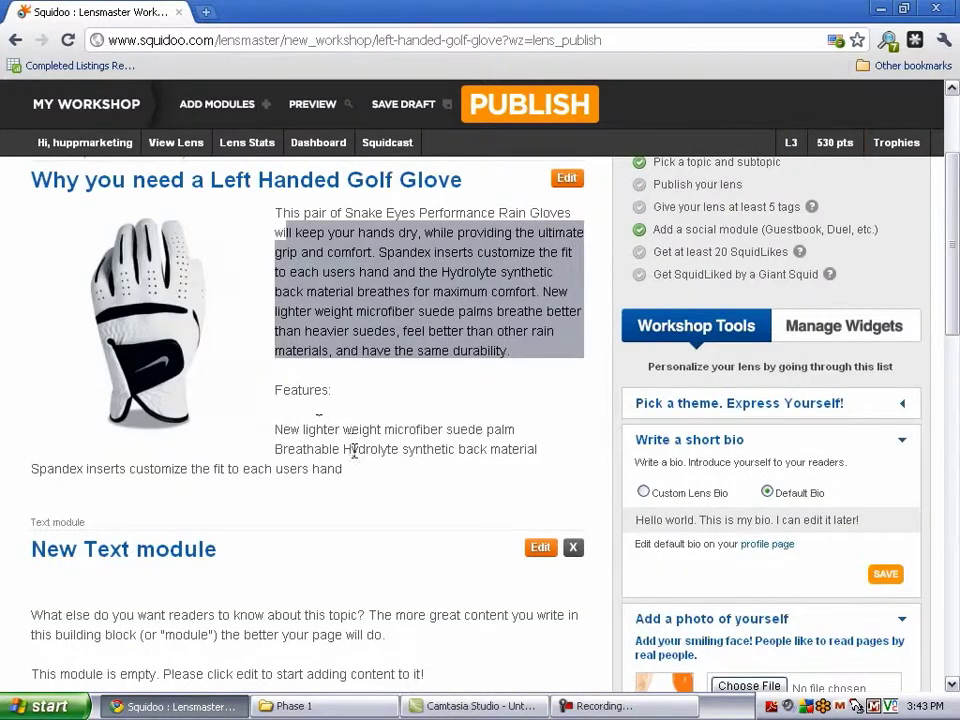
pyautogui.scroll(-2, 355, 460)
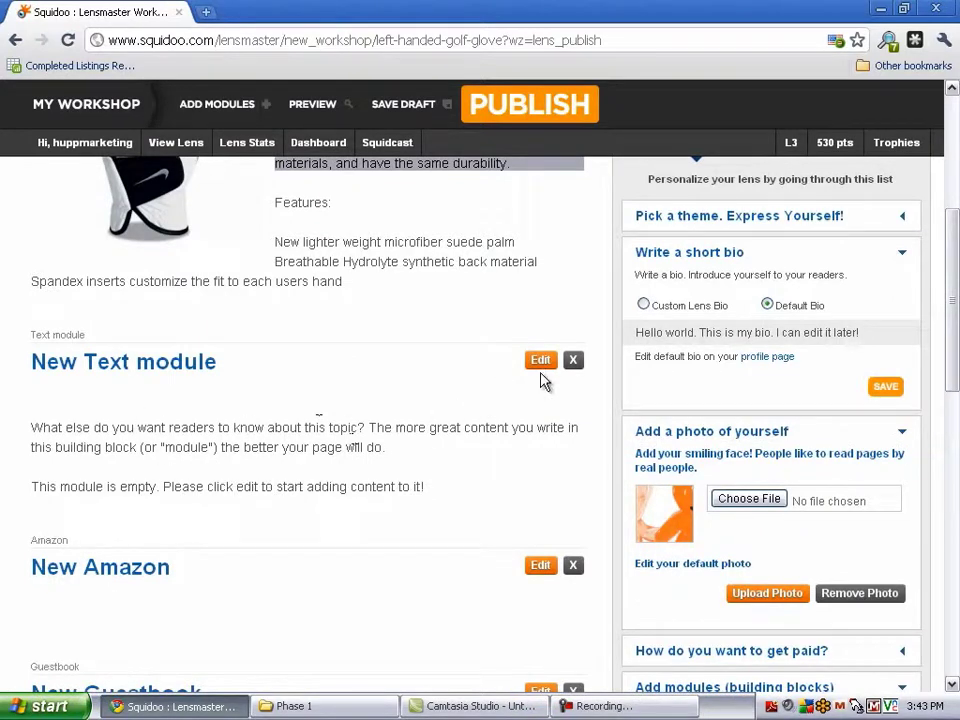
# Title the text module 'The Best Left Handed Golf Glove' and paste in the glove description
pyautogui.click(542, 362)
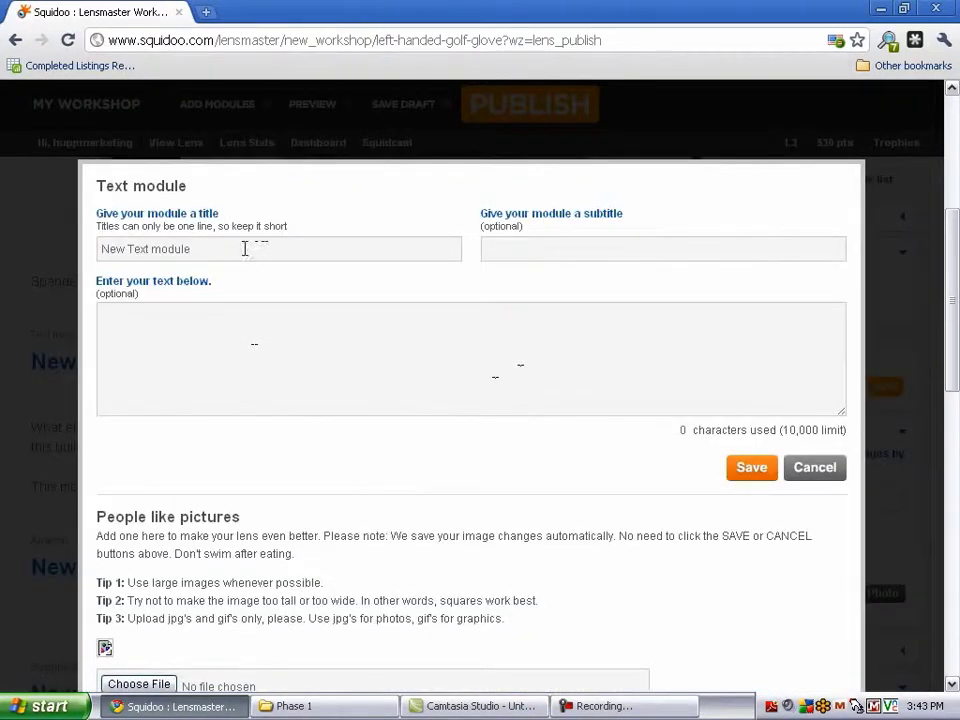
pyautogui.moveTo(244, 249); pyautogui.dragTo(110, 250)
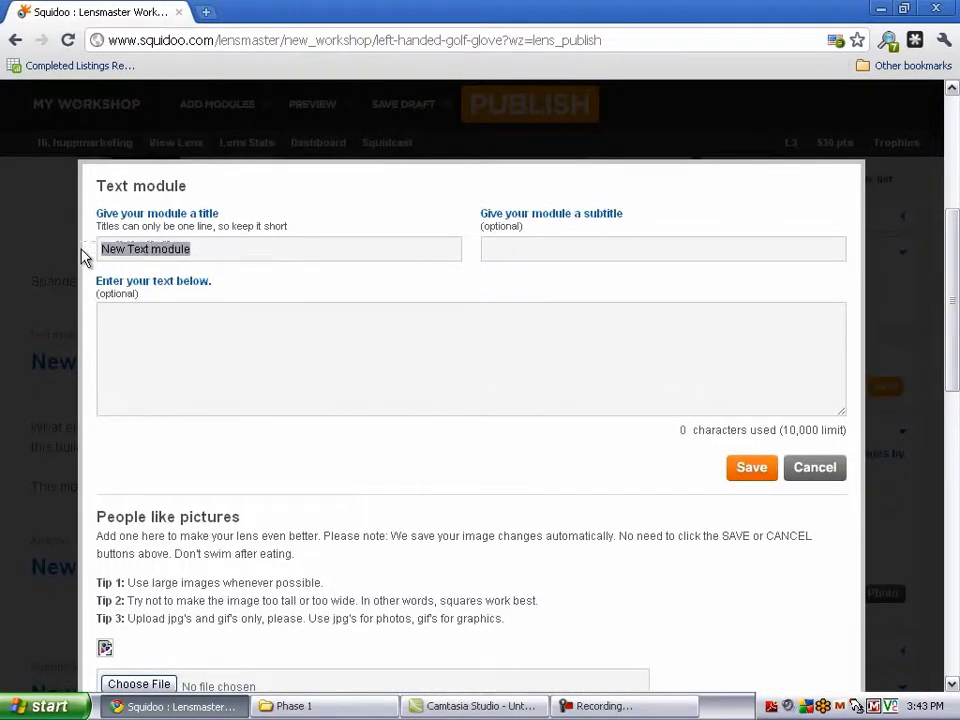
pyautogui.write('The Best Le')
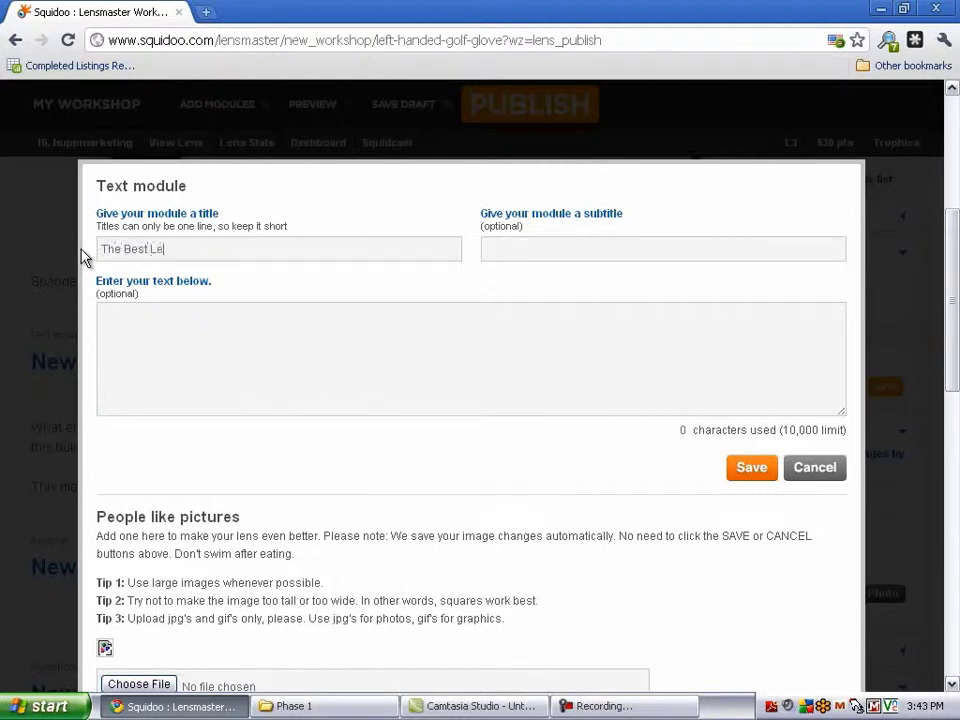
pyautogui.write('ft Handed Golf Glove')
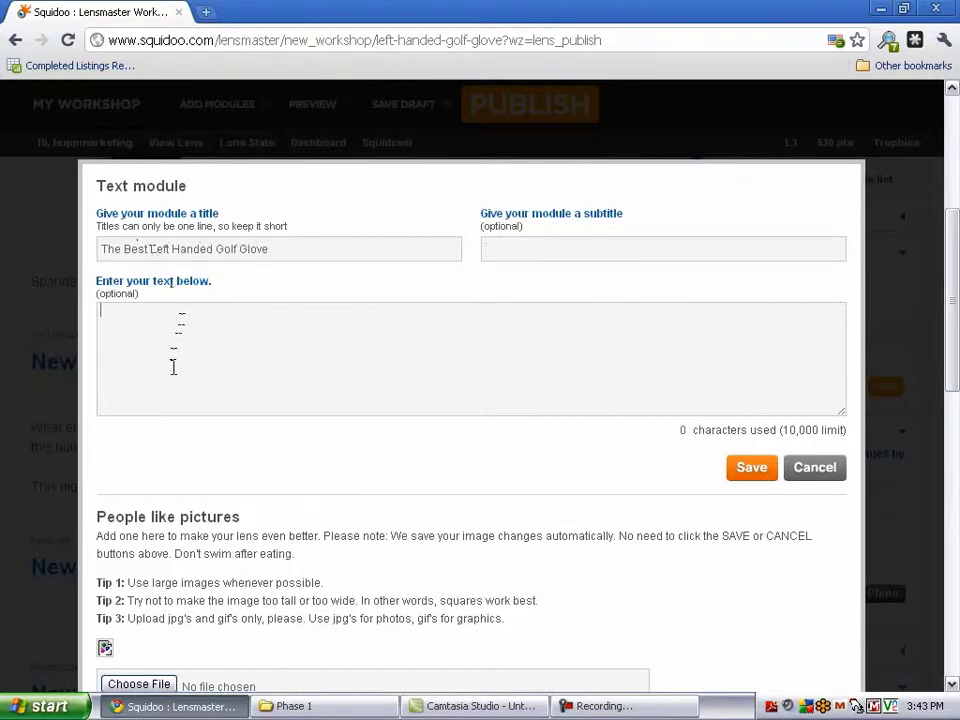
pyautogui.hotkey('ctrl', 'v')
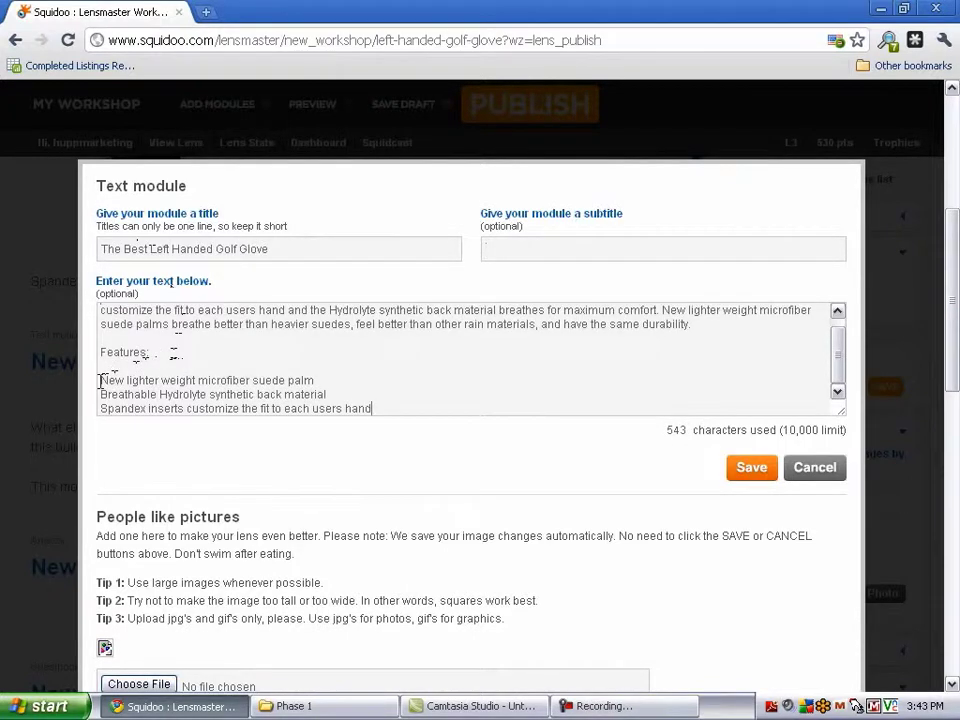
pyautogui.scroll(1, 212, 343)
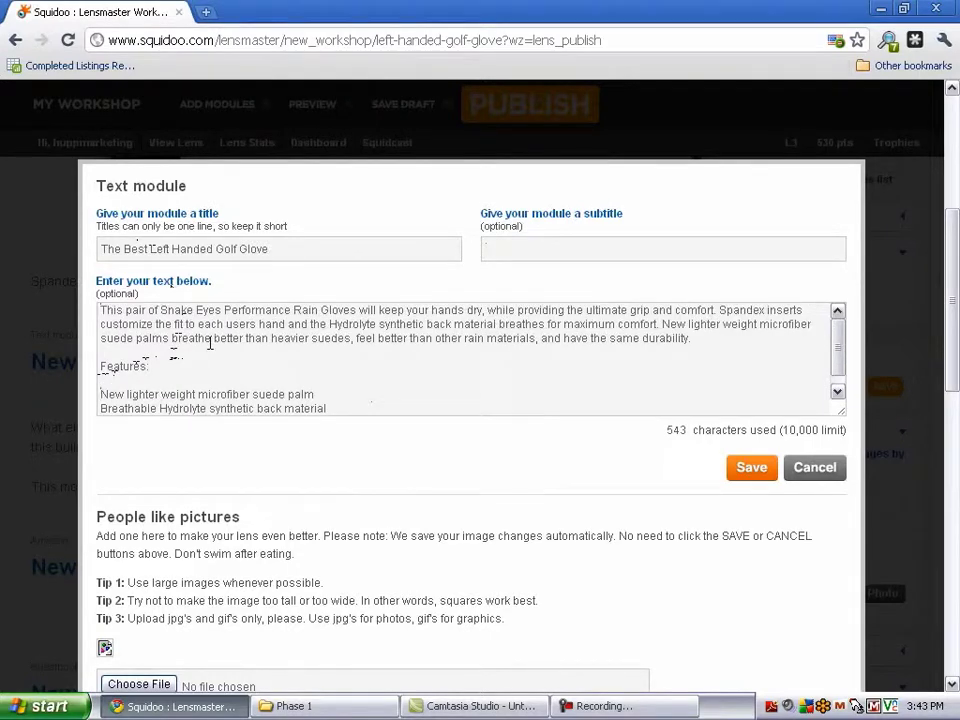
pyautogui.scroll(-1, 210, 345)
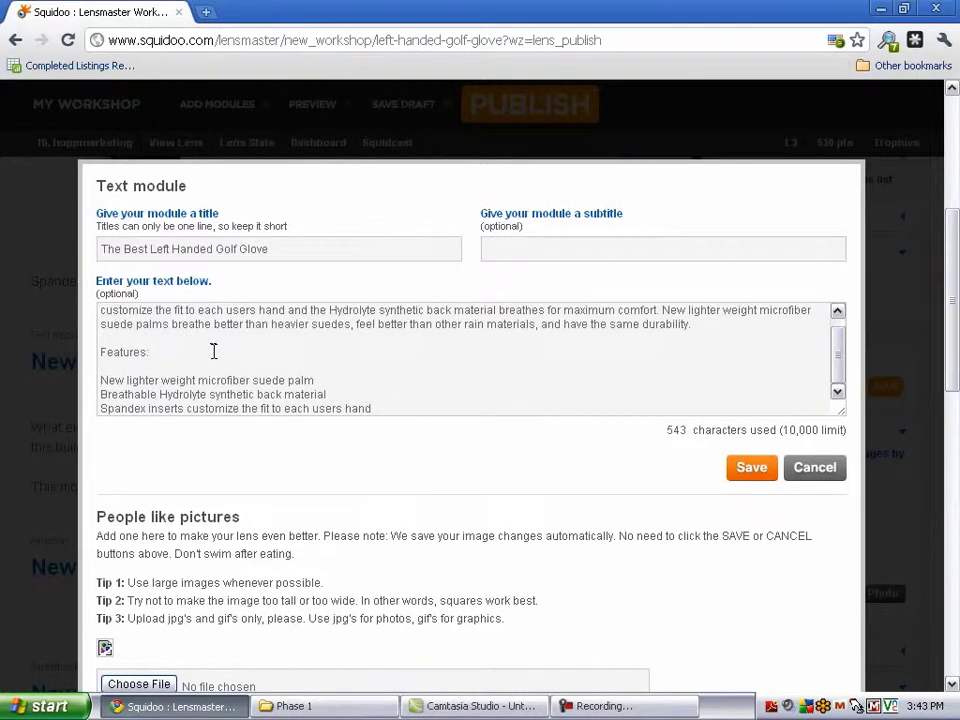
pyautogui.scroll(-2, 213, 351)
pyautogui.scroll(2, 213, 351)
pyautogui.scroll(2, 163, 343)
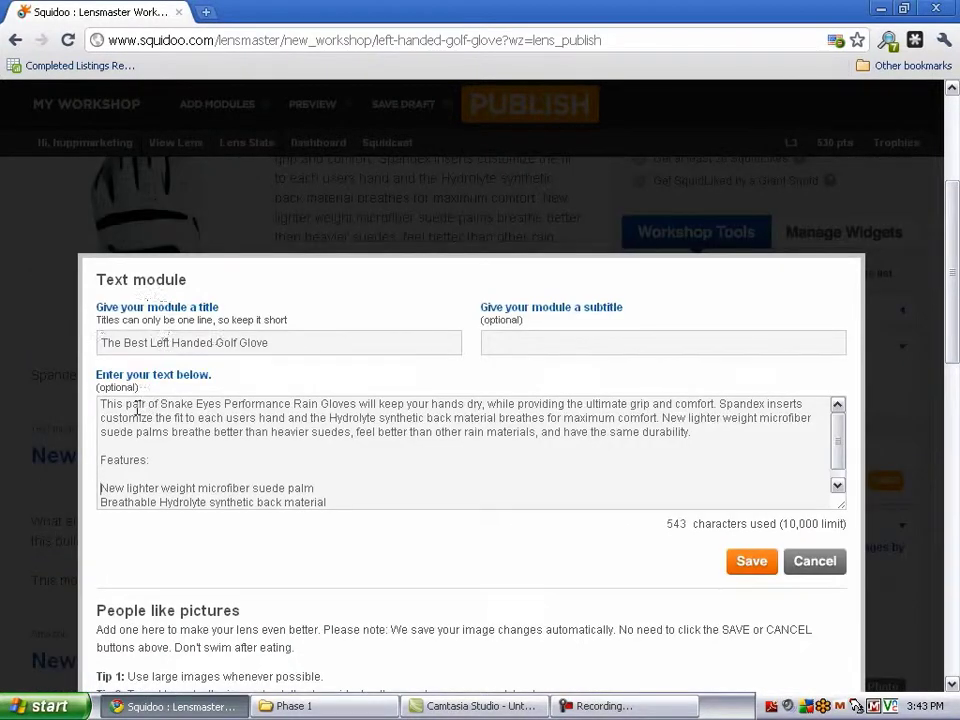
# Replace the original product name in the first sentence with 'Left Handed Golf Glove'
pyautogui.moveTo(124, 404); pyautogui.dragTo(309, 404)
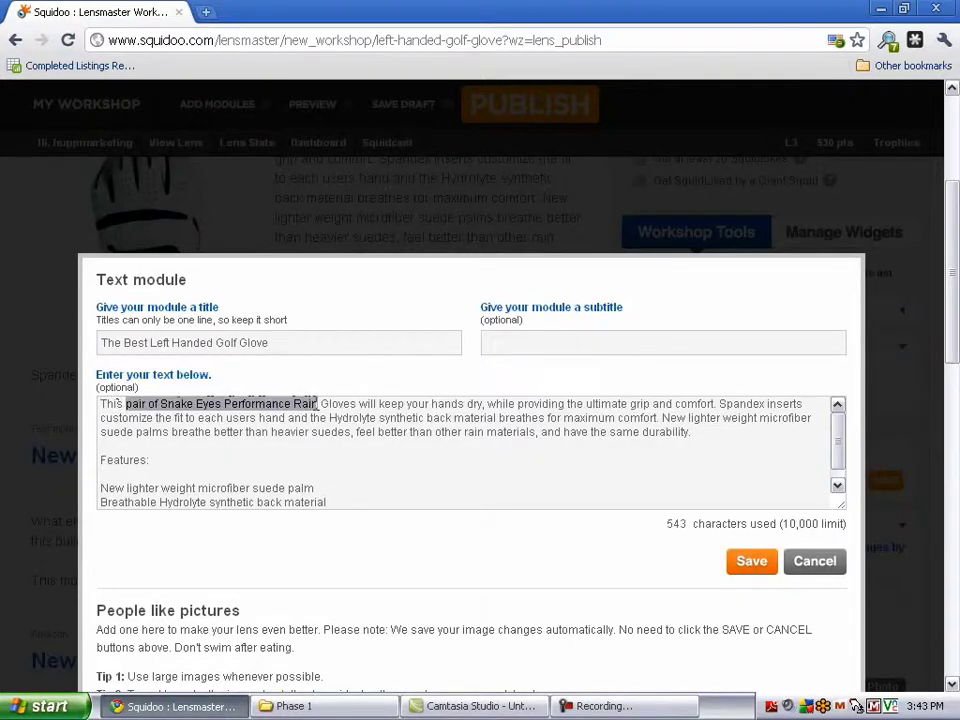
pyautogui.write('Left Handed G')
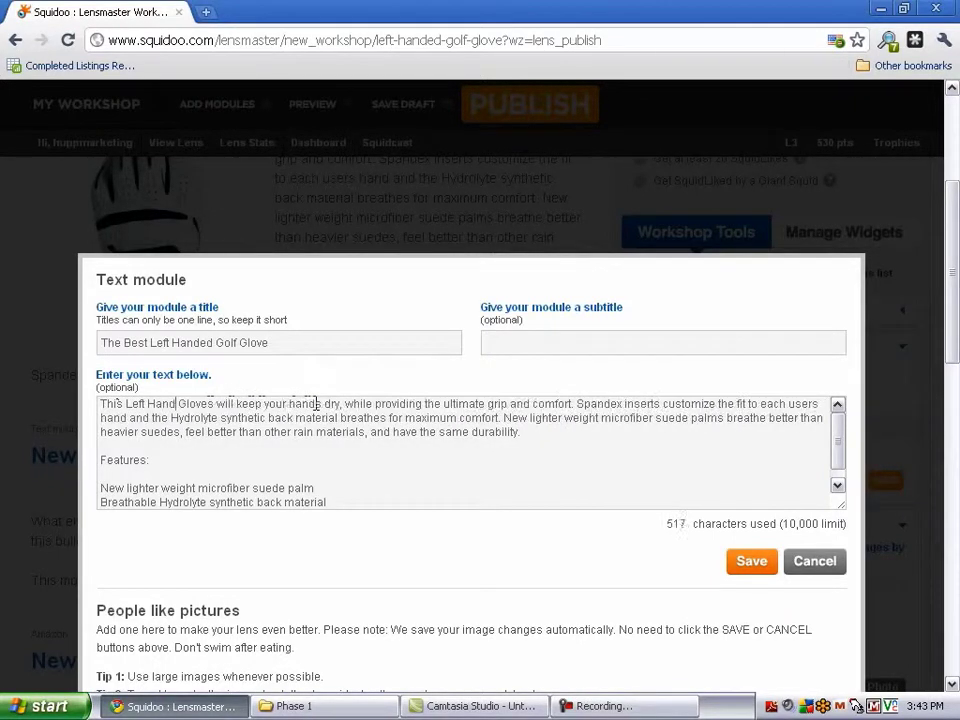
pyautogui.write('olf Glove')
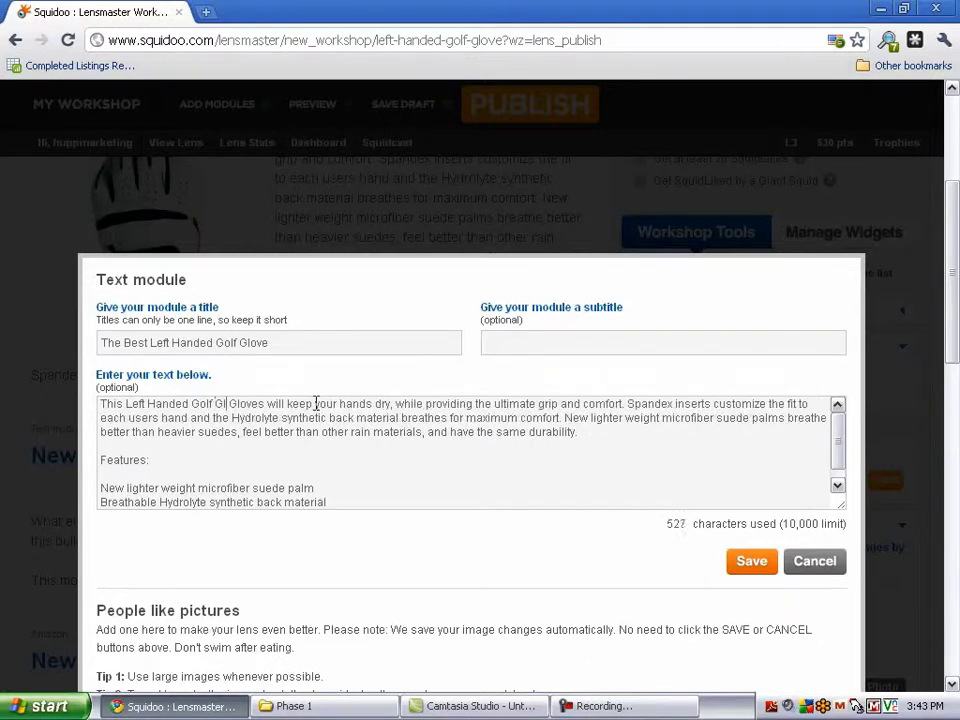
pyautogui.press('Delete')
pyautogui.press('Delete')
pyautogui.press('Delete')
pyautogui.press('Delete')
pyautogui.press('Delete')
pyautogui.press('Delete')
pyautogui.press('Delete')
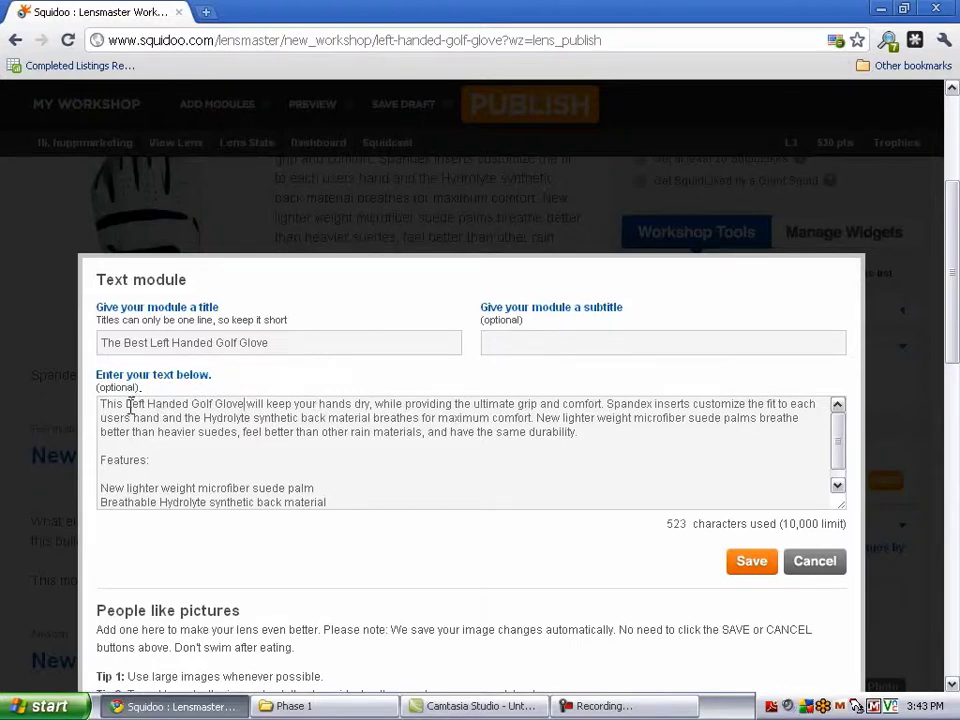
pyautogui.moveTo(127, 404); pyautogui.dragTo(240, 399)
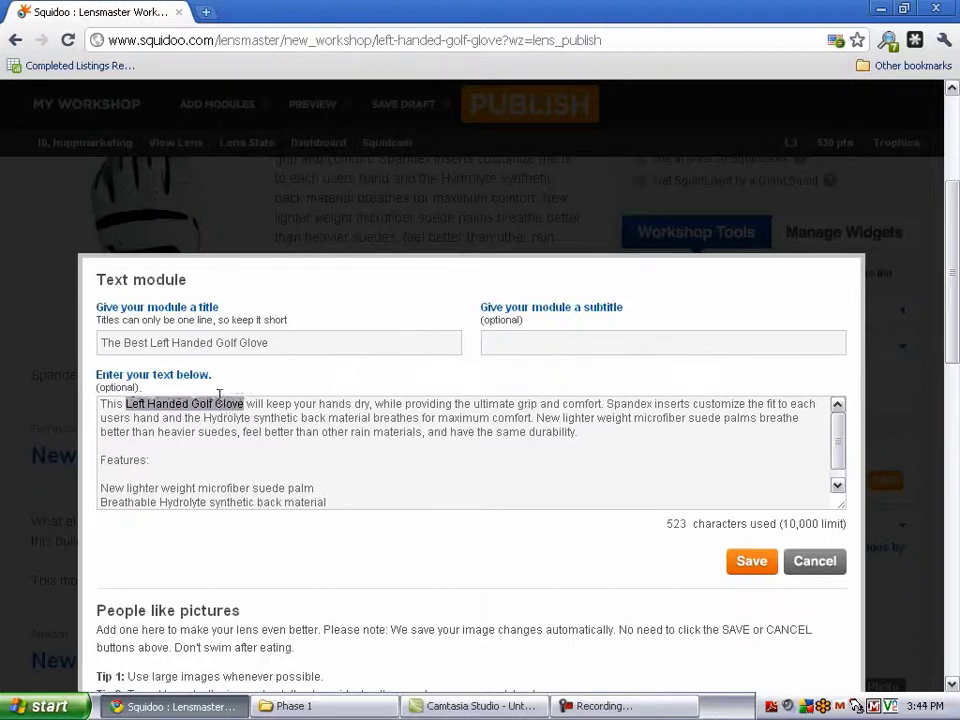
# Wrap 'Left Handed Golf Glove' in an <a href> tag pointing to the ClickBank affiliate URL
pyautogui.click(126, 404)
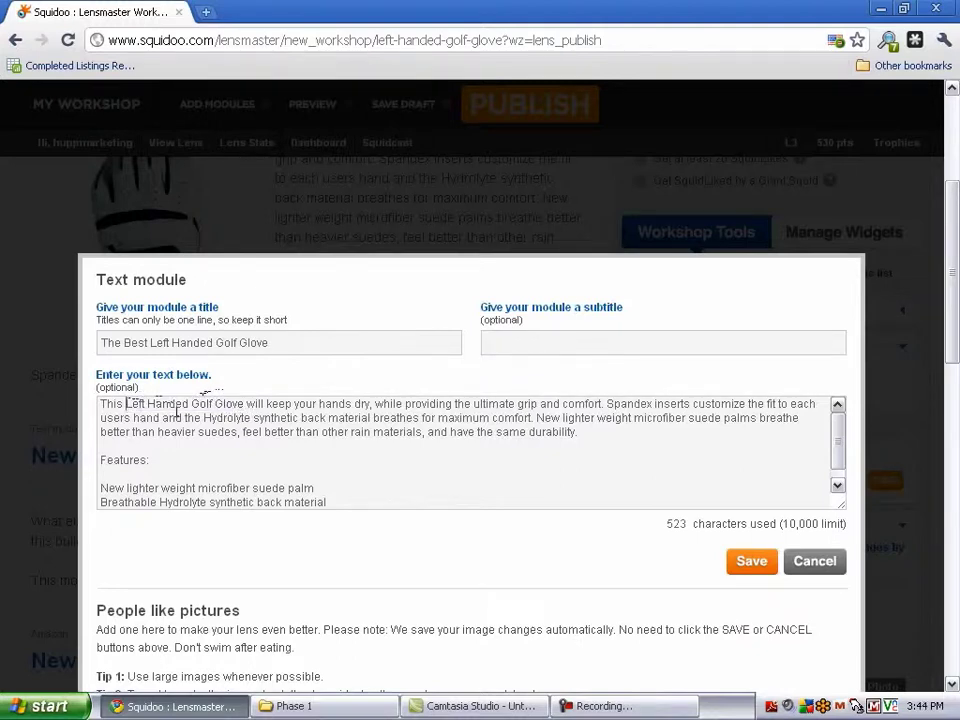
pyautogui.write('<a h')
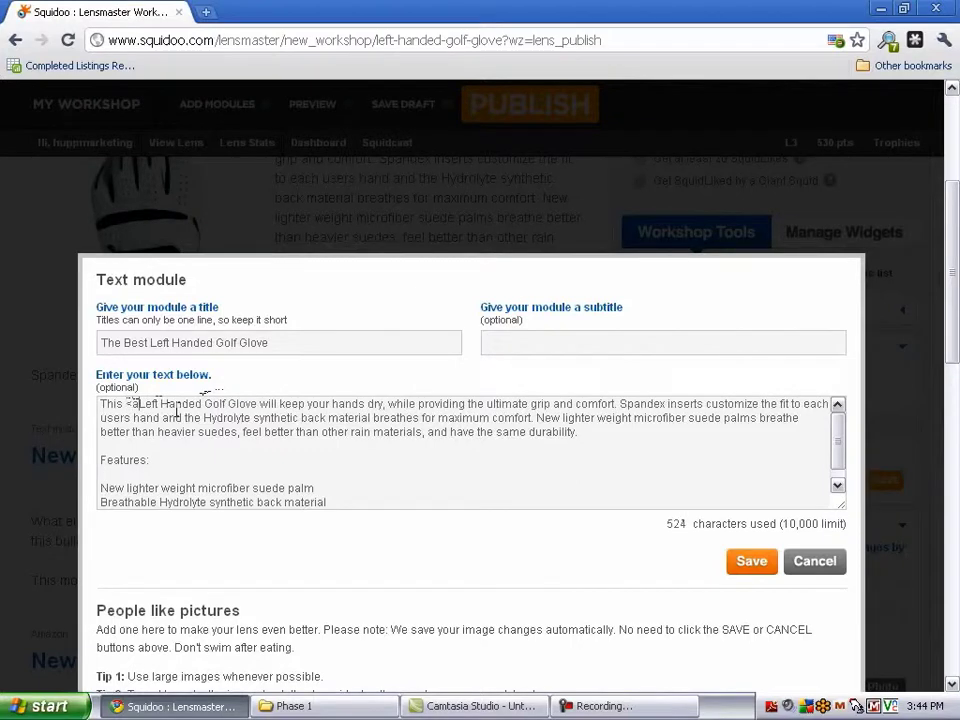
pyautogui.write('ref="')
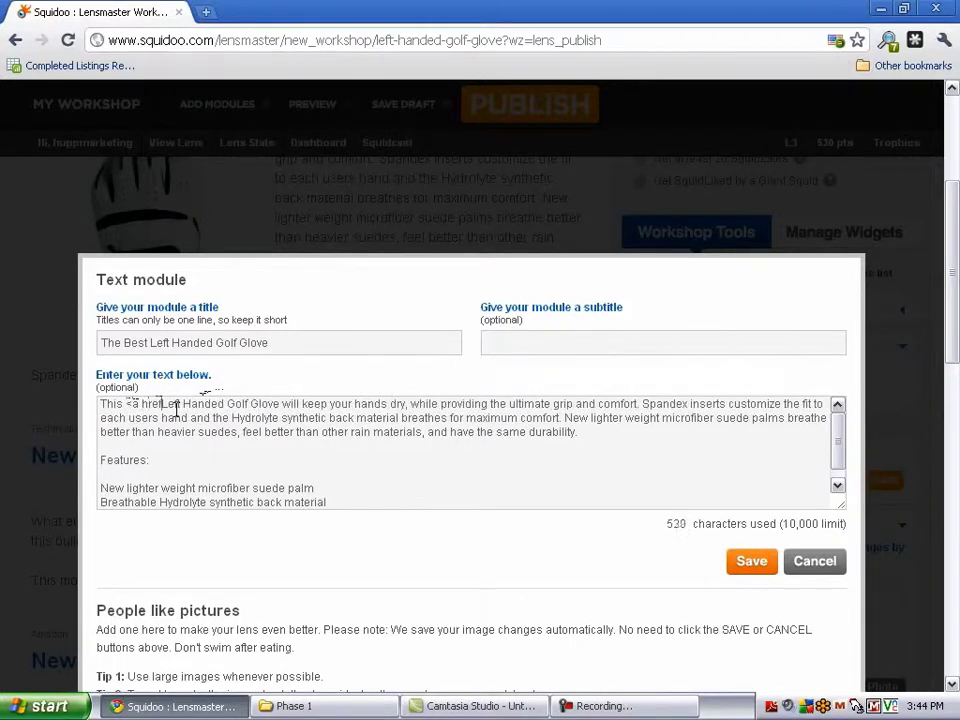
pyautogui.write('http://')
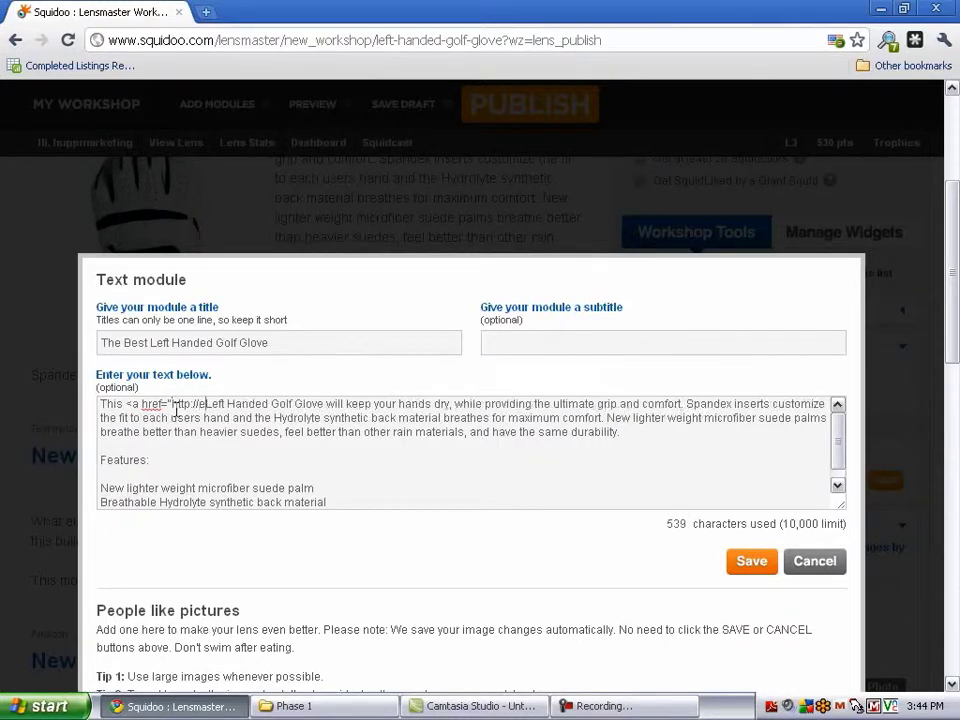
pyautogui.write('ewealthll')
pyautogui.write('cli')
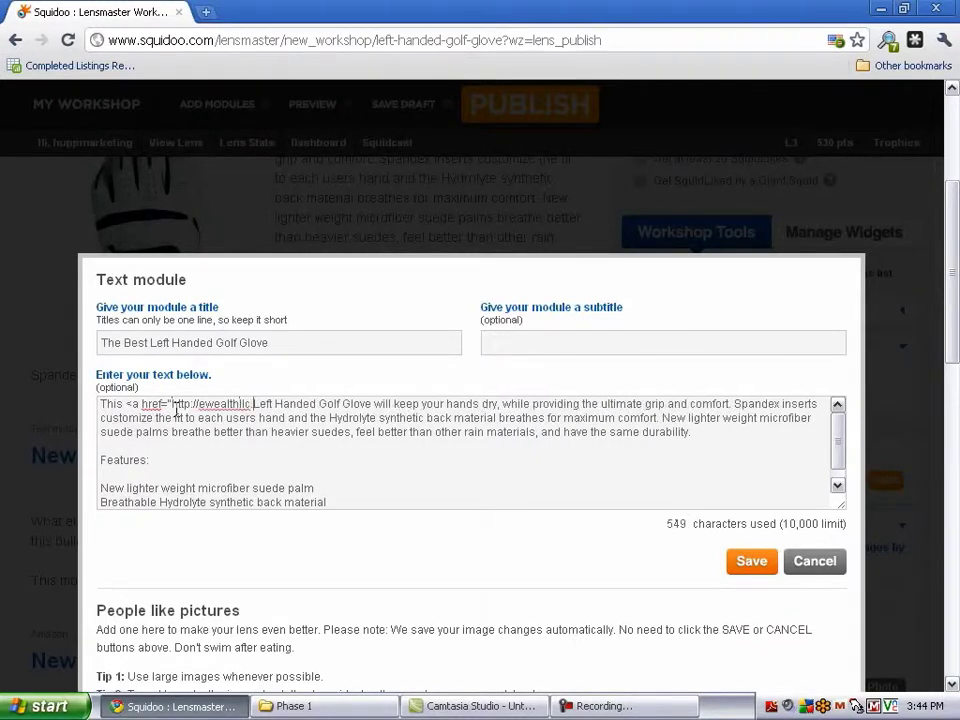
pyautogui.write('.click')
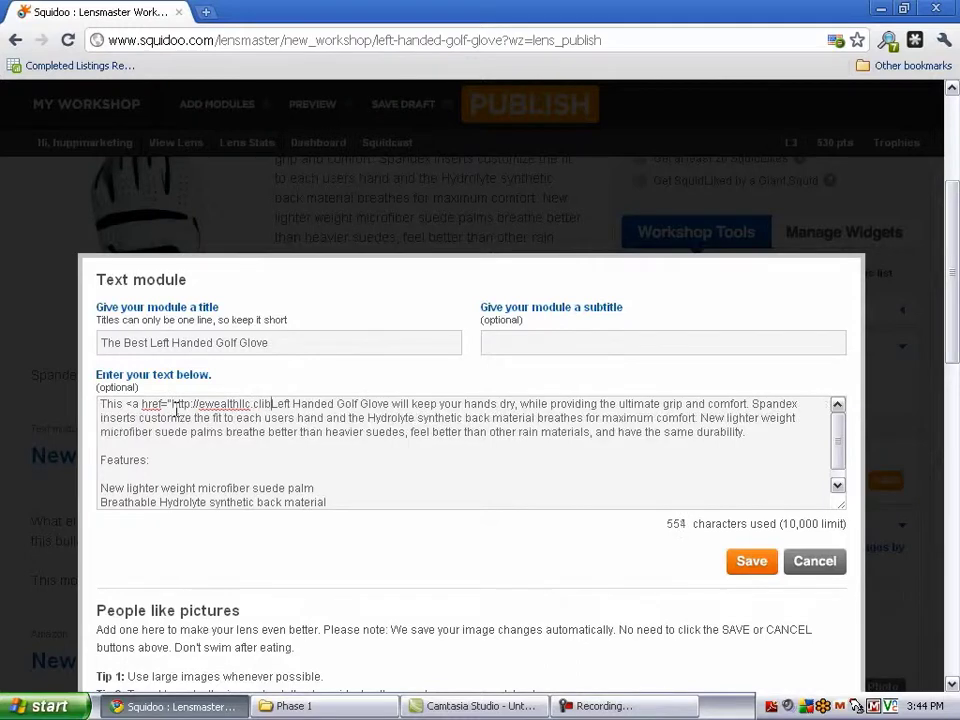
pyautogui.write('bank')
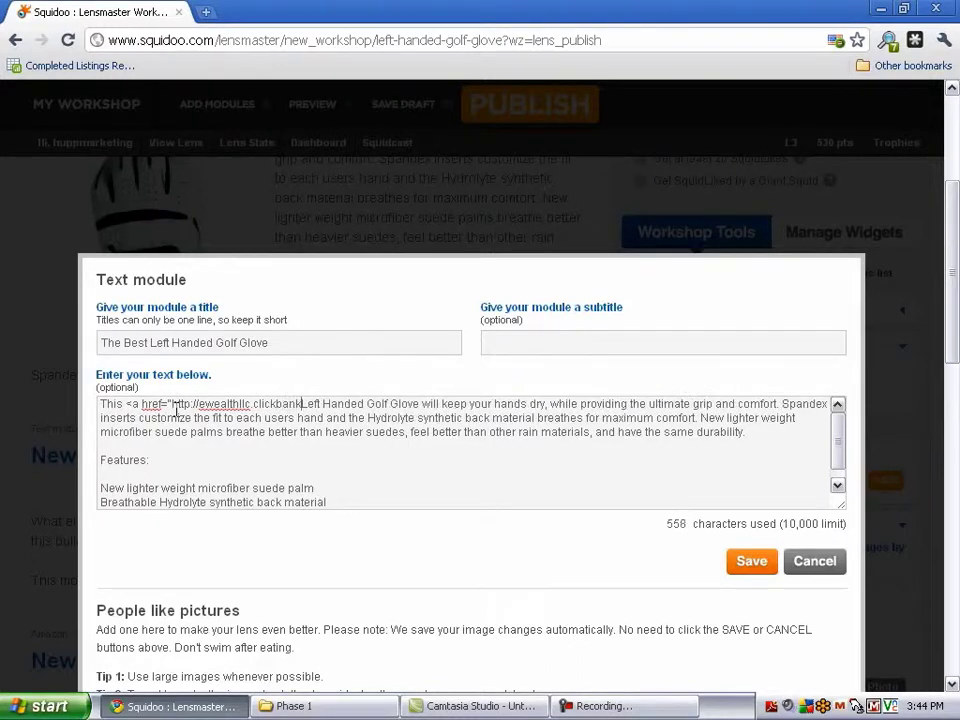
pyautogui.write('.ho')
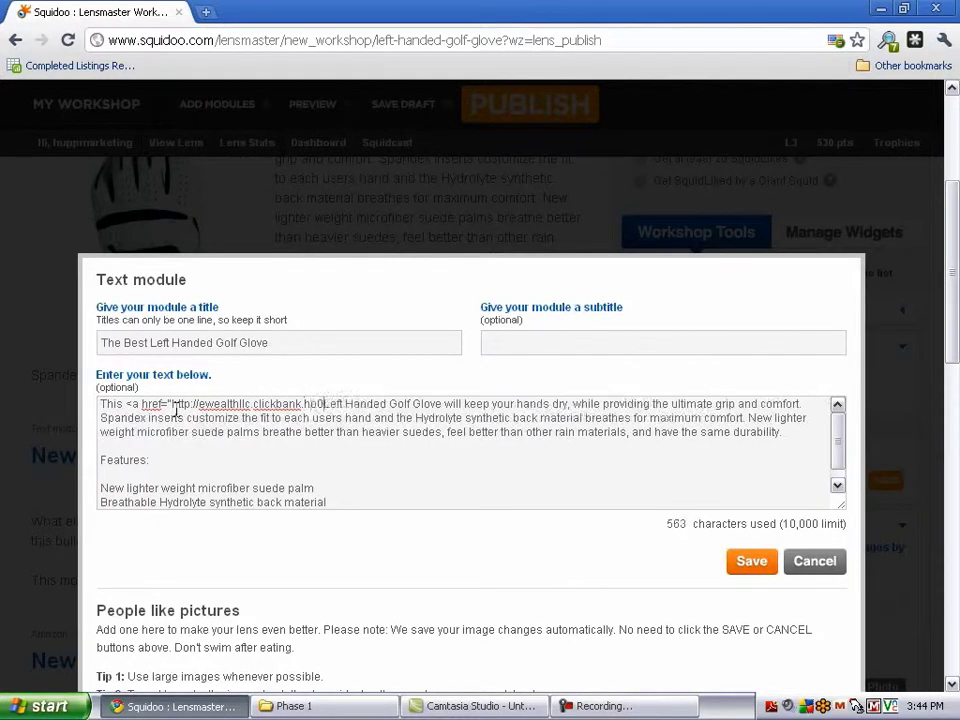
pyautogui.write('p.net')
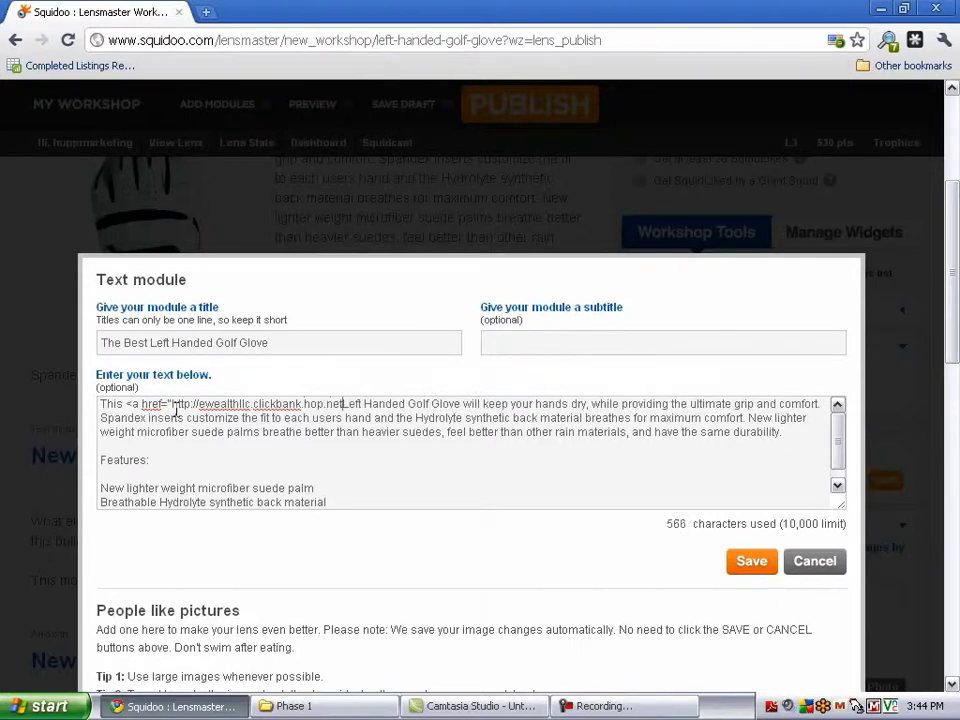
pyautogui.write('"')
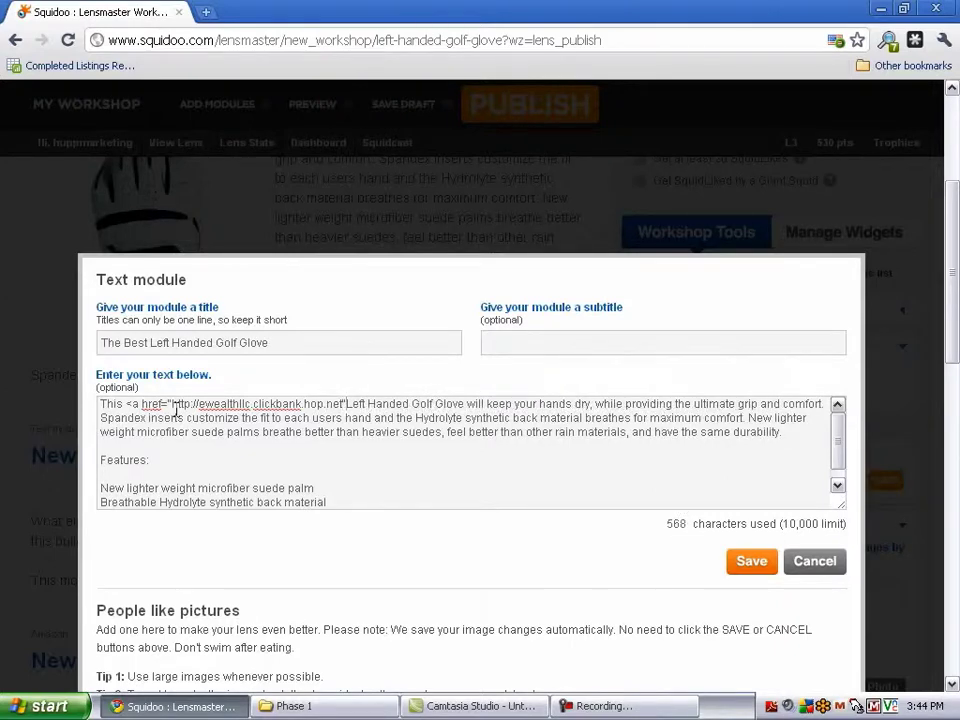
pyautogui.write('>')
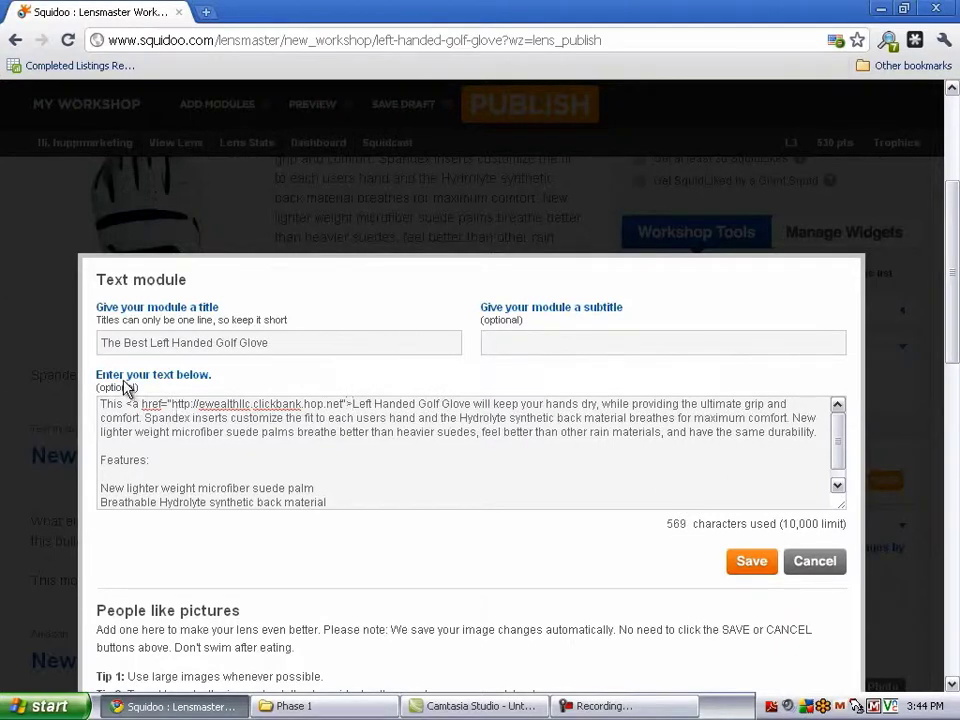
pyautogui.click(471, 404)
pyautogui.write('</a>')
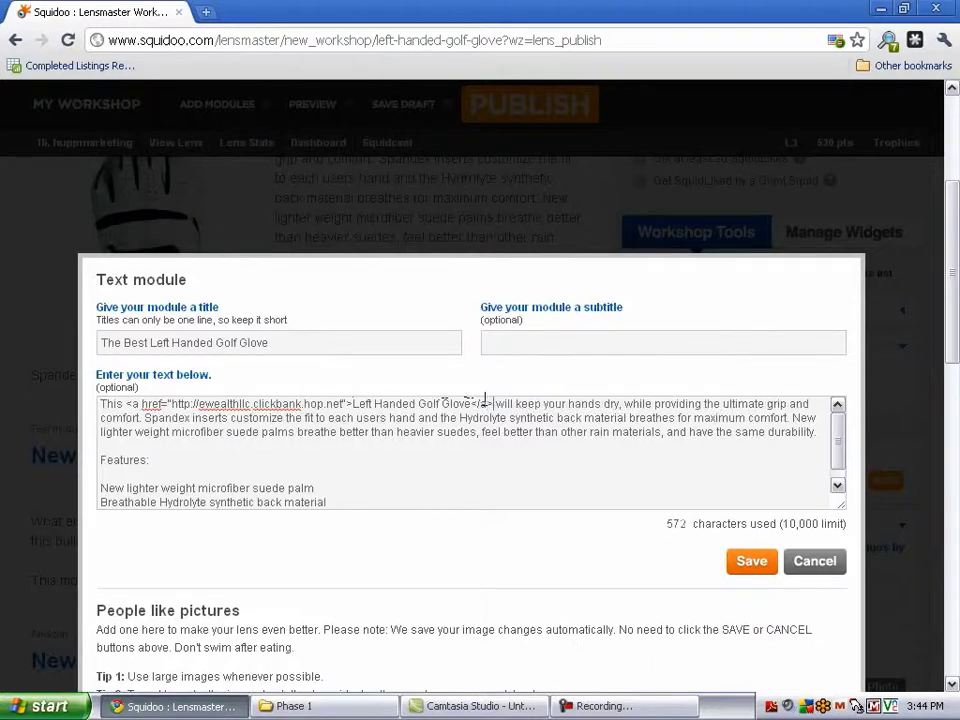
# Save the glove text module and scroll down to the empty New Amazon module
pyautogui.click(763, 565)
pyautogui.scroll(3, 392, 510)
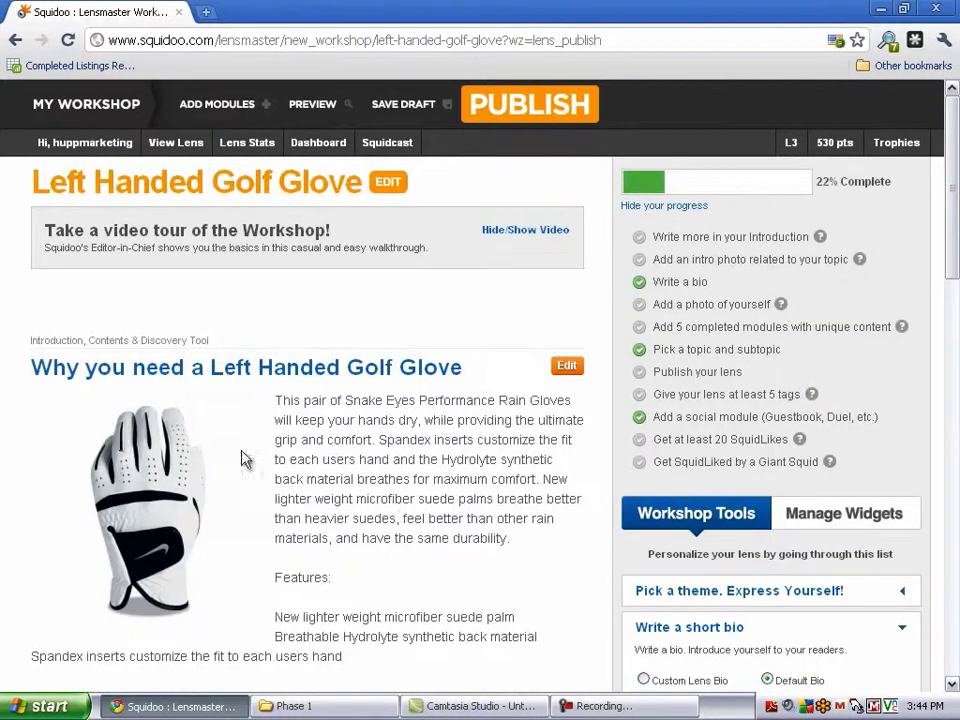
pyautogui.moveTo(311, 436); pyautogui.dragTo(400, 557)
pyautogui.scroll(-4, 235, 465)
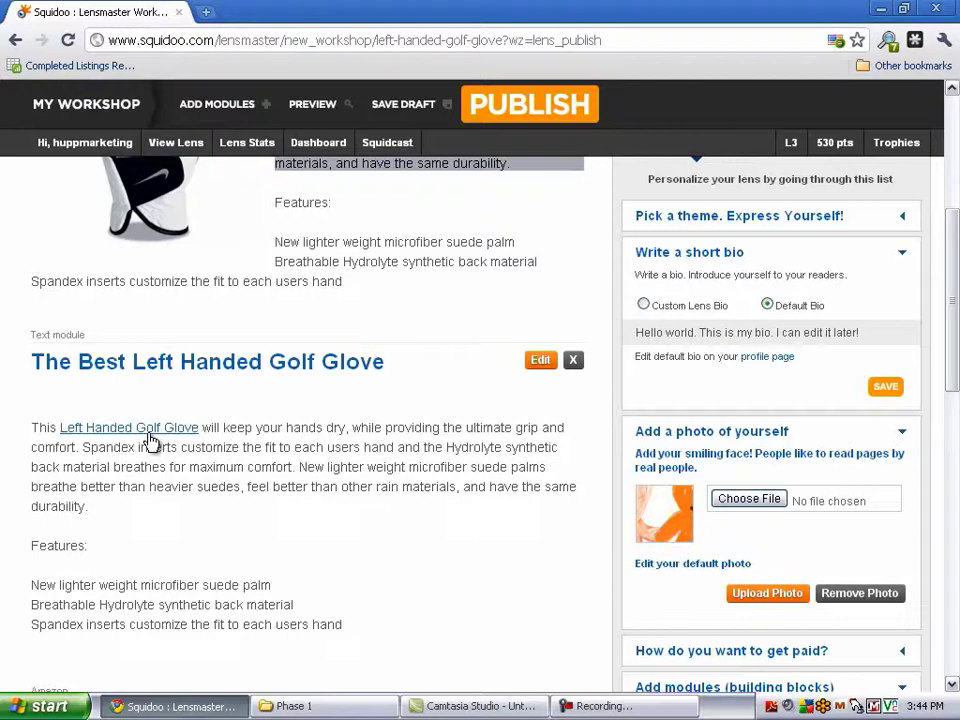
pyautogui.scroll(-5, 150, 443)
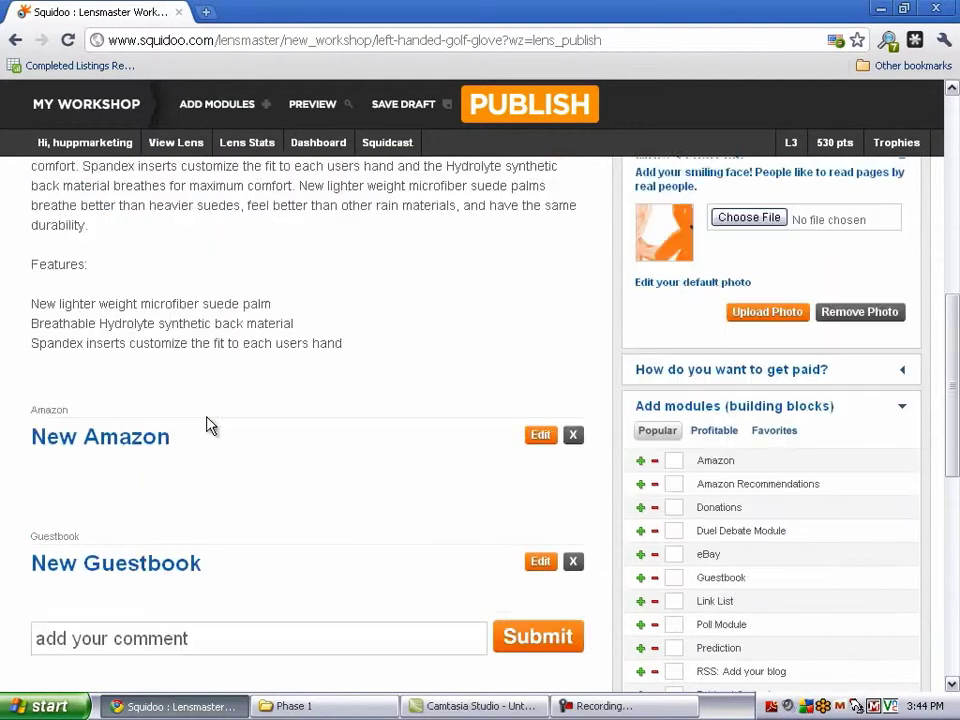
# Delete the New Amazon module and return to the top of the workshop
pyautogui.click(573, 440)
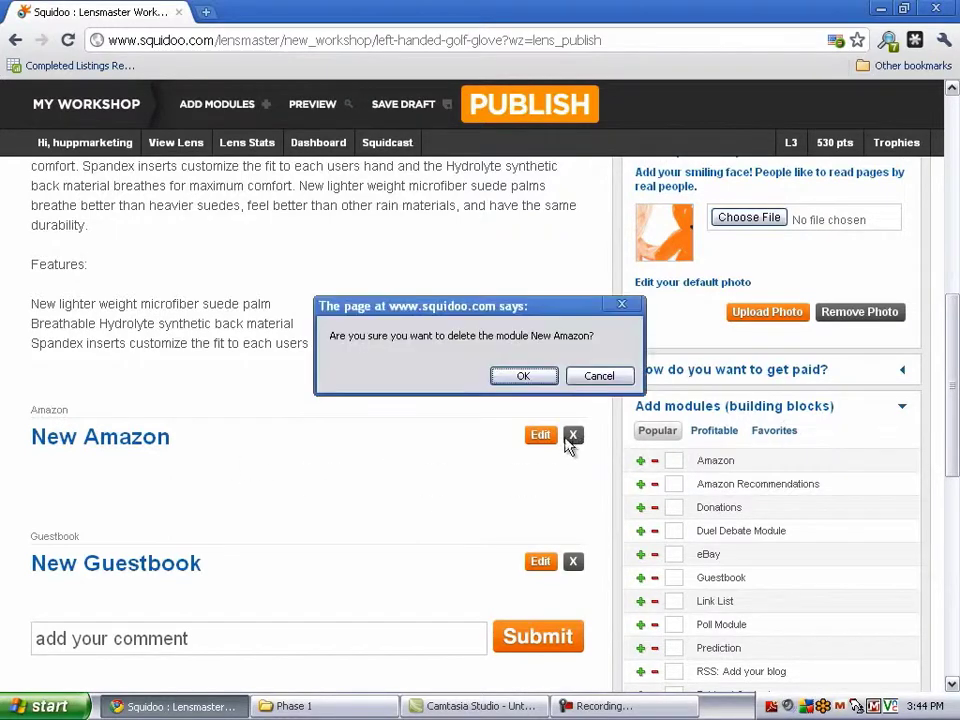
pyautogui.click(522, 377)
pyautogui.scroll(-3, 711, 459)
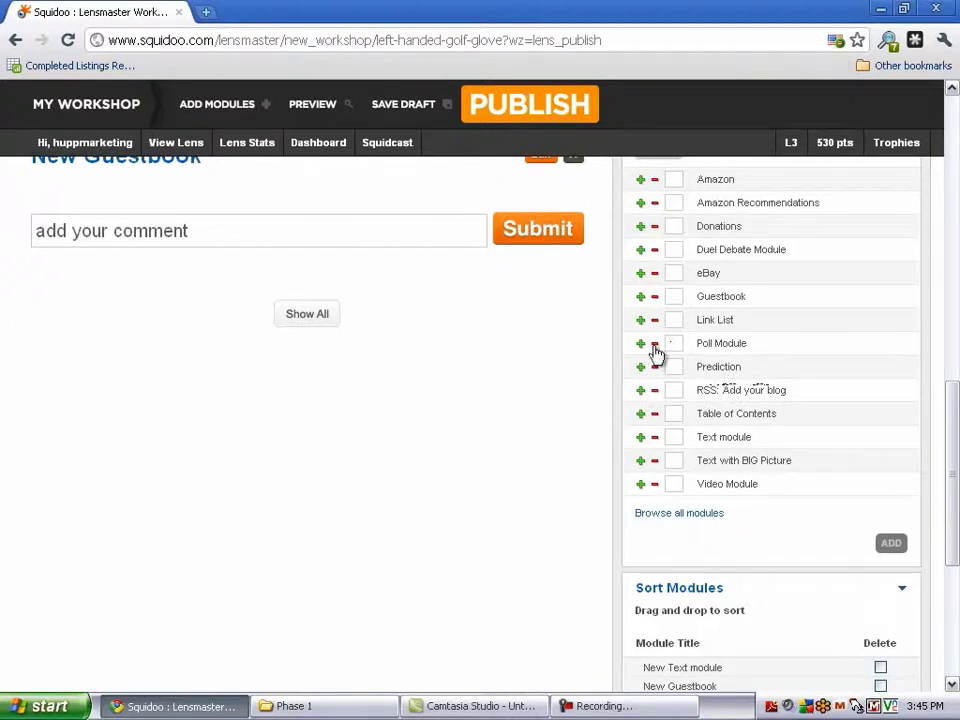
pyautogui.scroll(1, 658, 354)
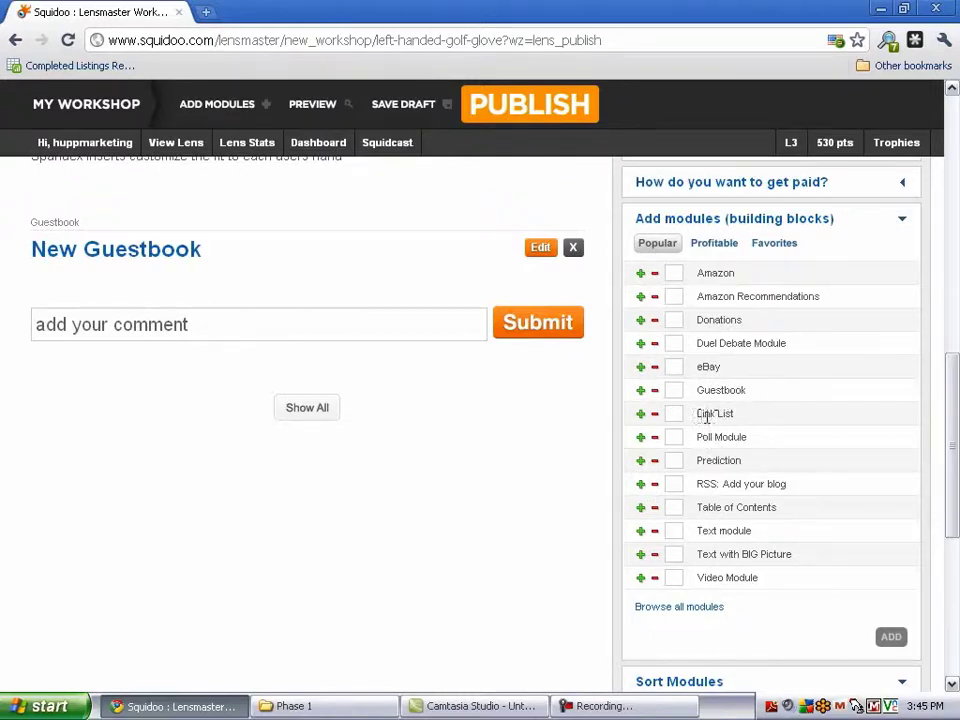
pyautogui.moveTo(698, 414); pyautogui.dragTo(731, 416)
pyautogui.scroll(2, 741, 388)
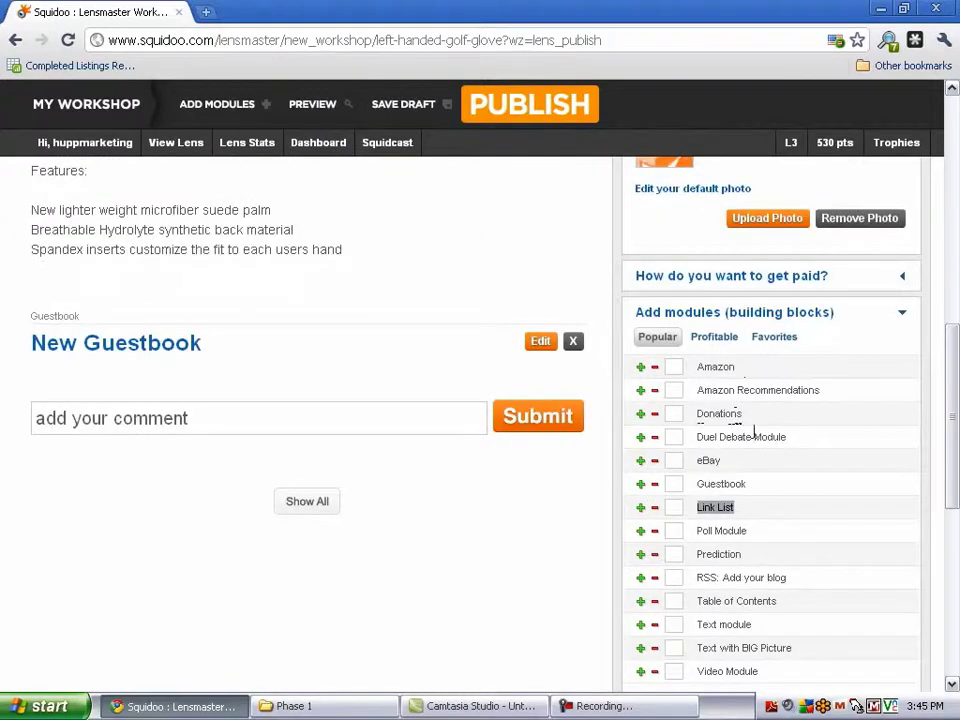
pyautogui.scroll(-6, 765, 416)
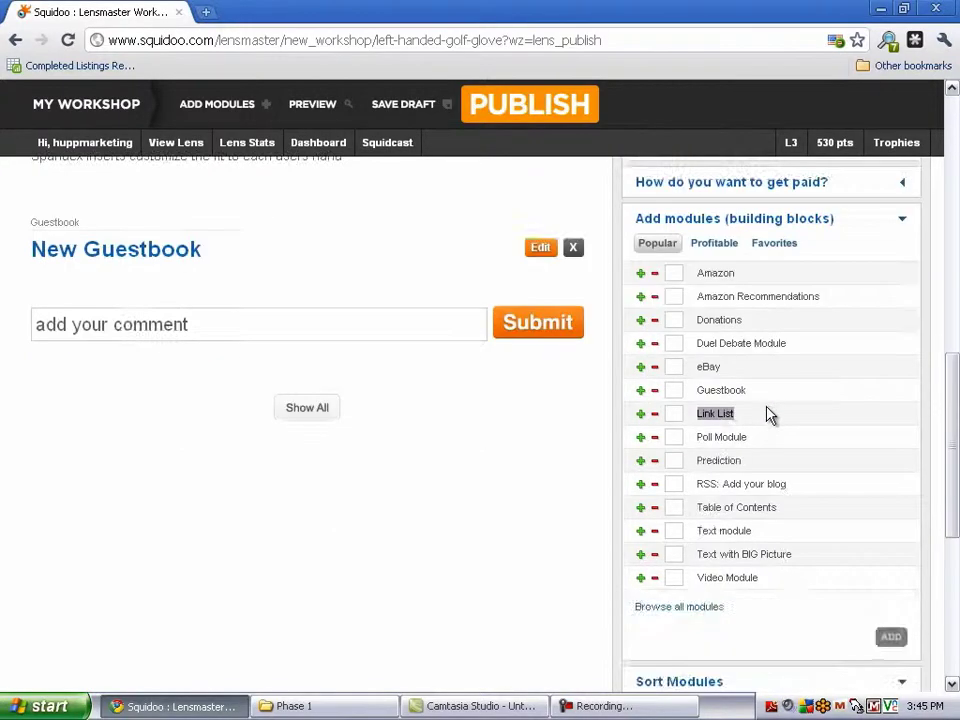
pyautogui.scroll(10, 768, 414)
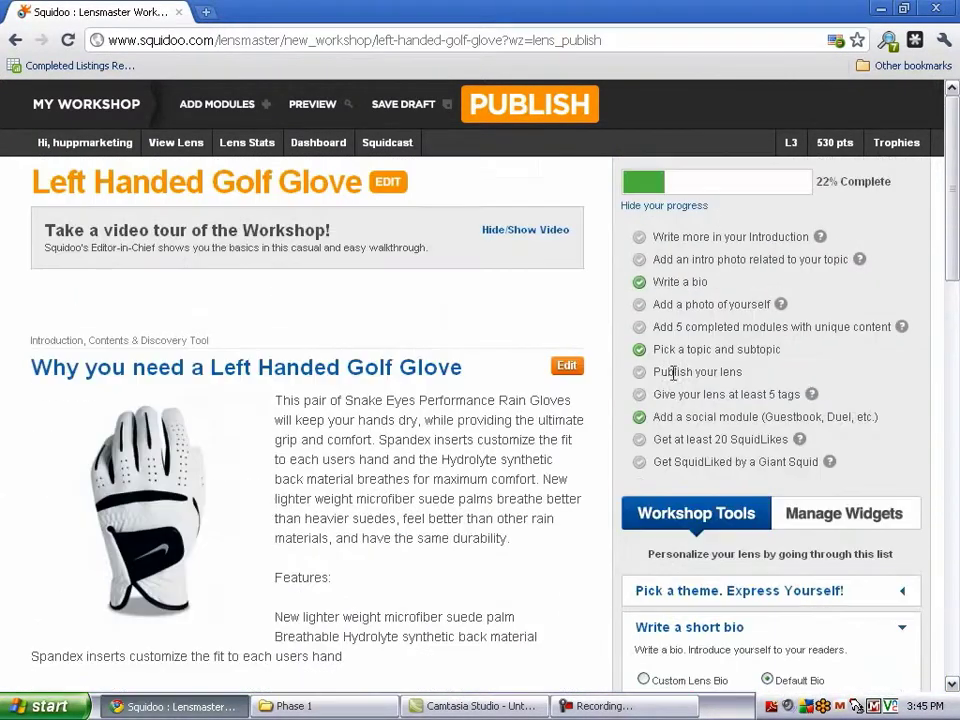
# Publish the lens, choosing 'Publish anyway' despite the empty-lens warning
pyautogui.click(543, 122)
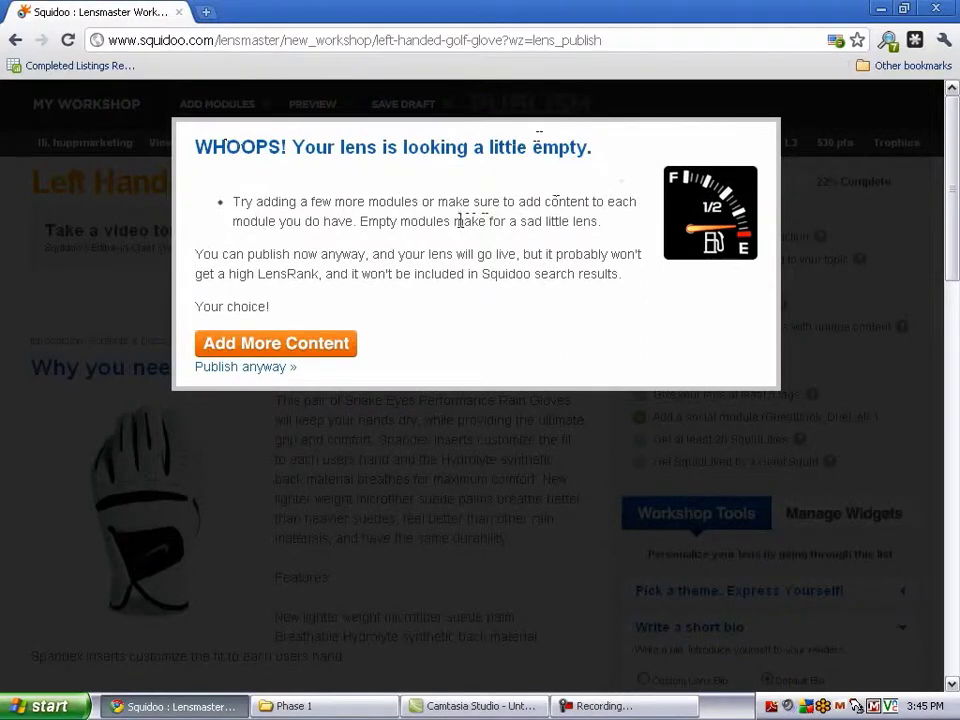
pyautogui.click(256, 369)
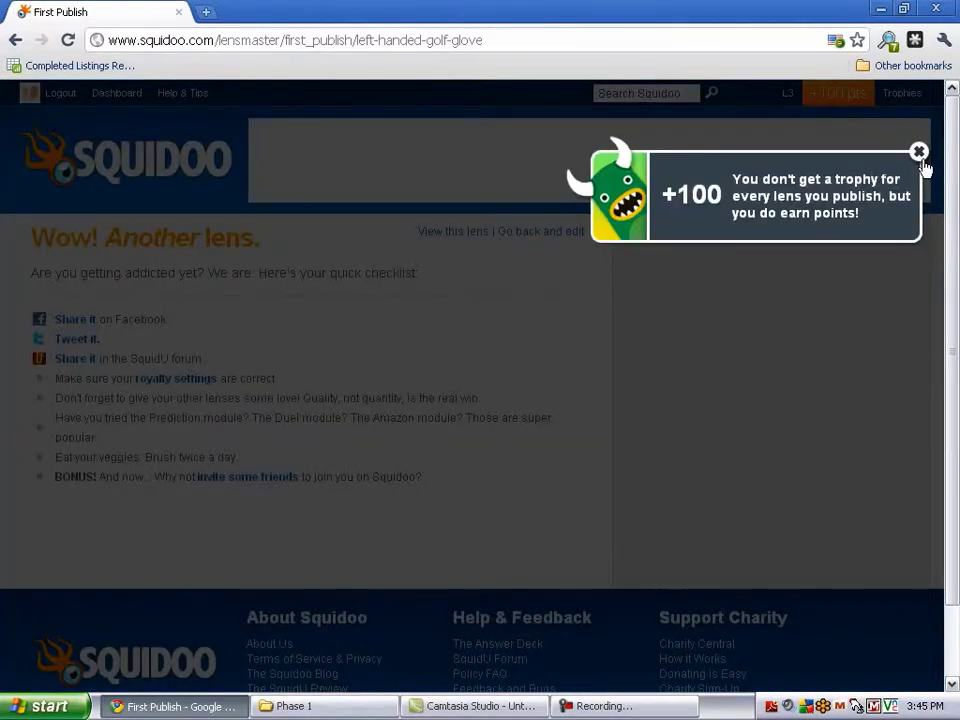
pyautogui.click(919, 151)
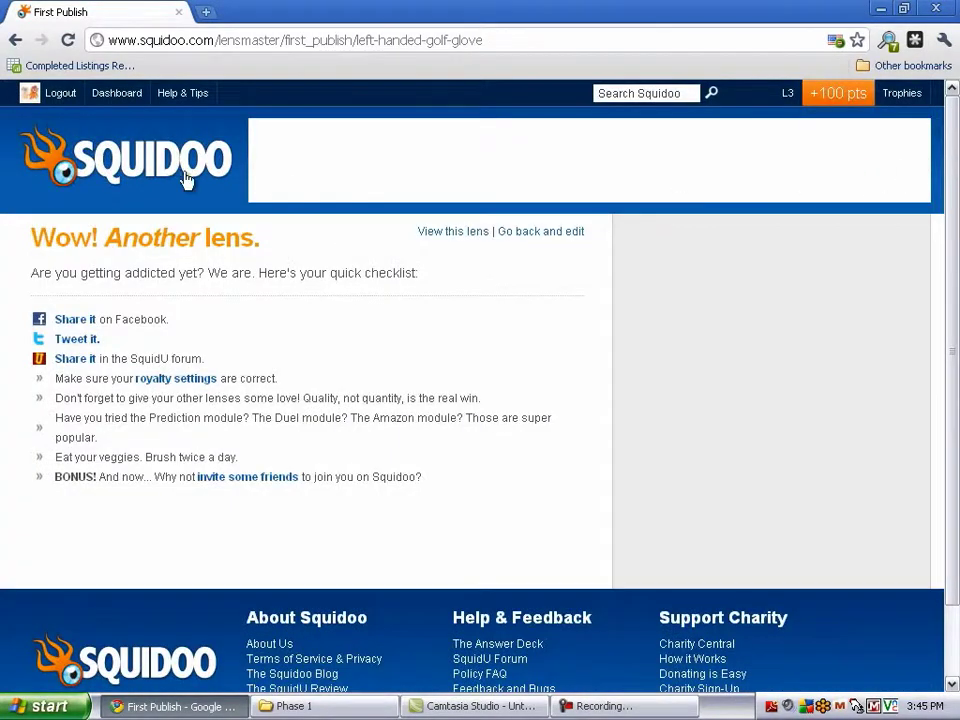
pyautogui.click(62, 95)
pyautogui.click(140, 42)
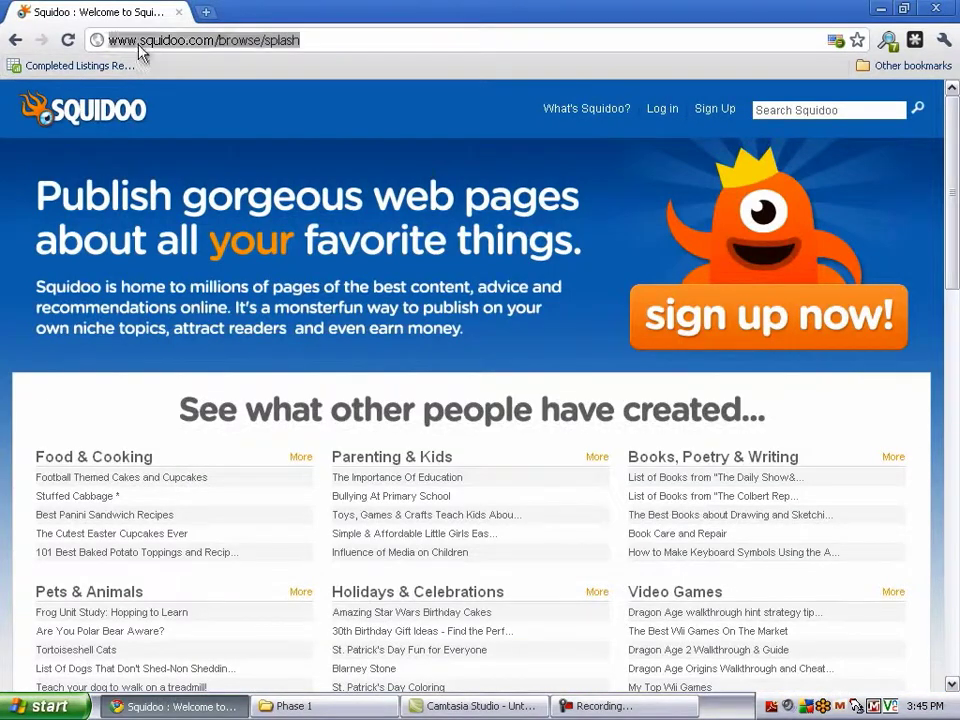
pyautogui.write('www')
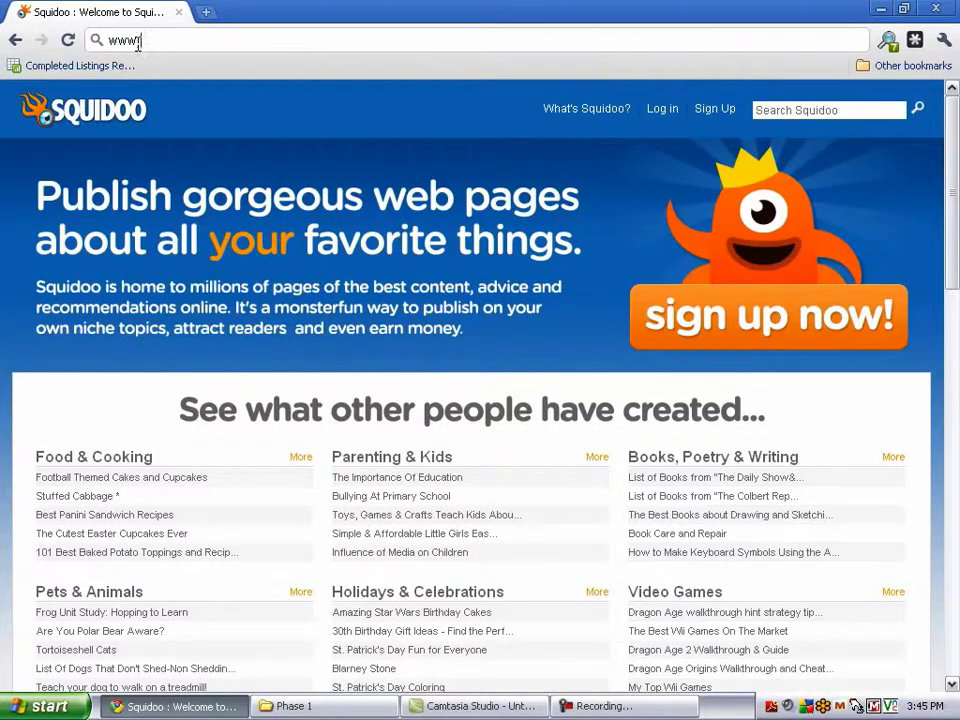
pyautogui.write('.squidoo.com/left-handed-golf')
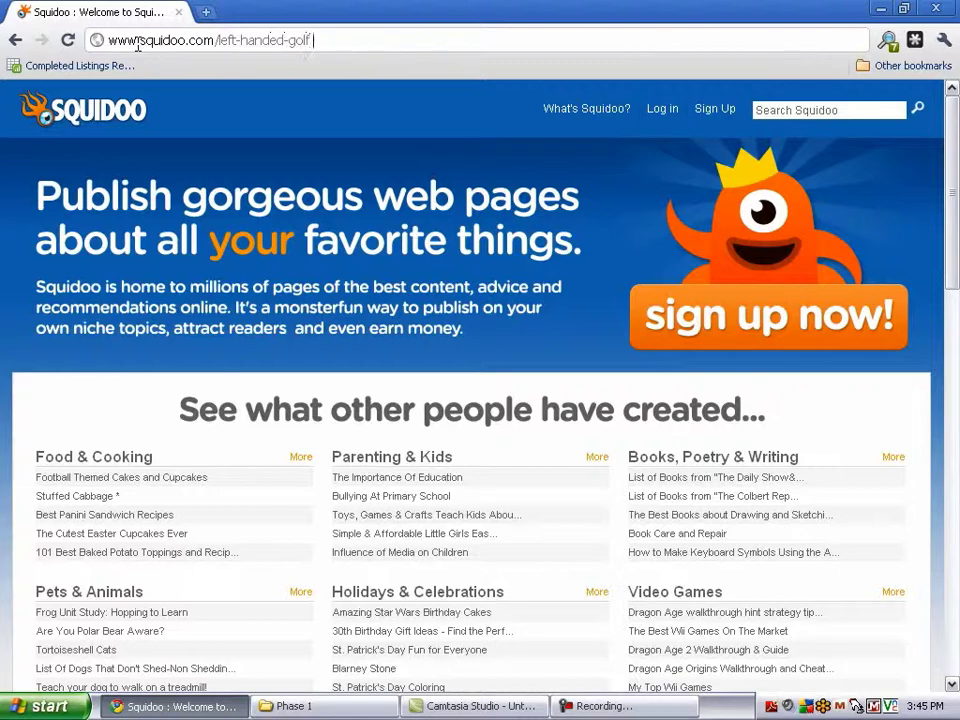
pyautogui.write('-glove')
pyautogui.press('Return')
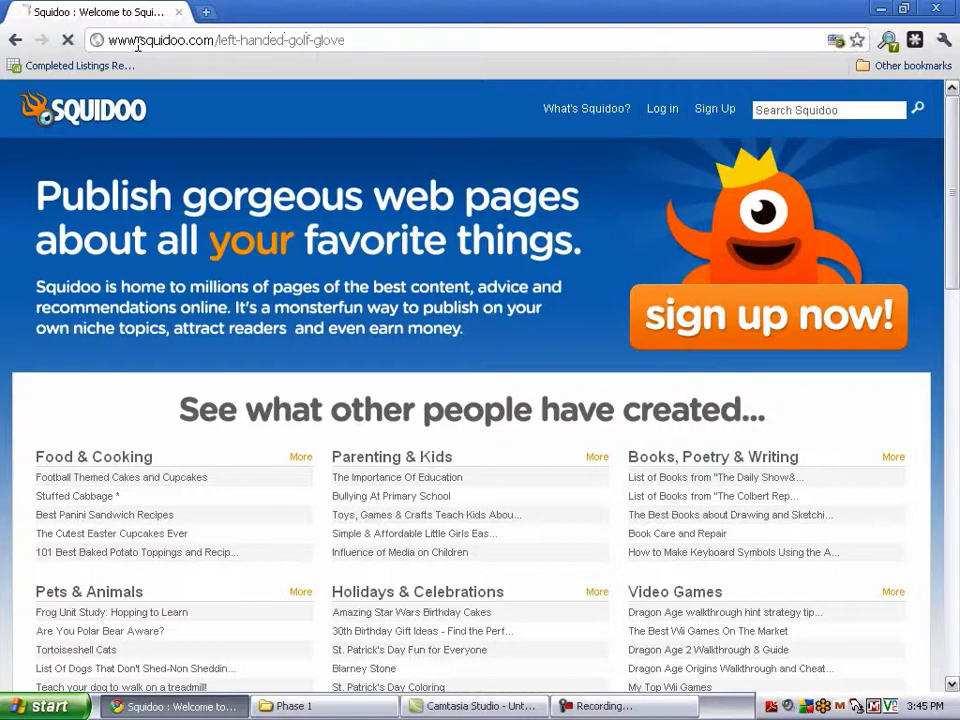
pyautogui.moveTo(135, 117)
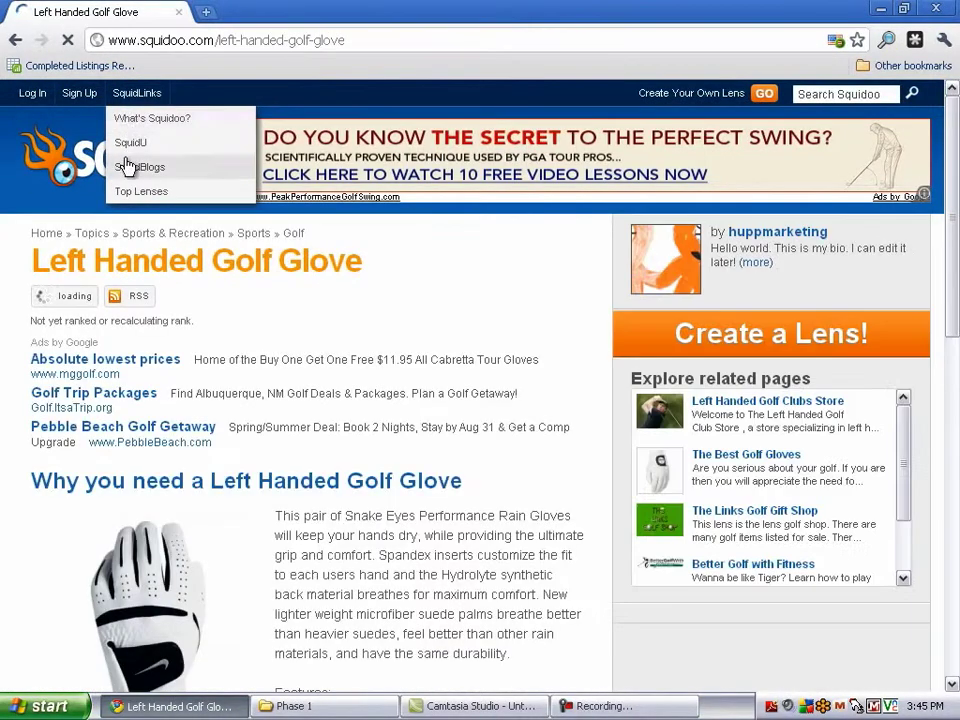
pyautogui.scroll(-7, 231, 261)
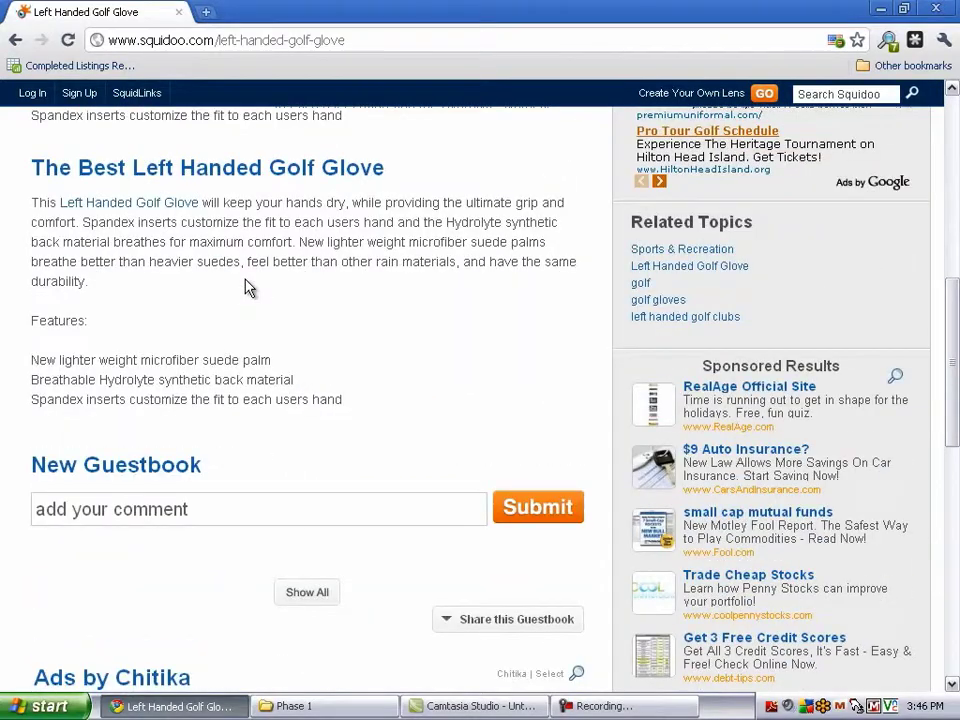
pyautogui.scroll(3, 231, 300)
pyautogui.scroll(2, 233, 292)
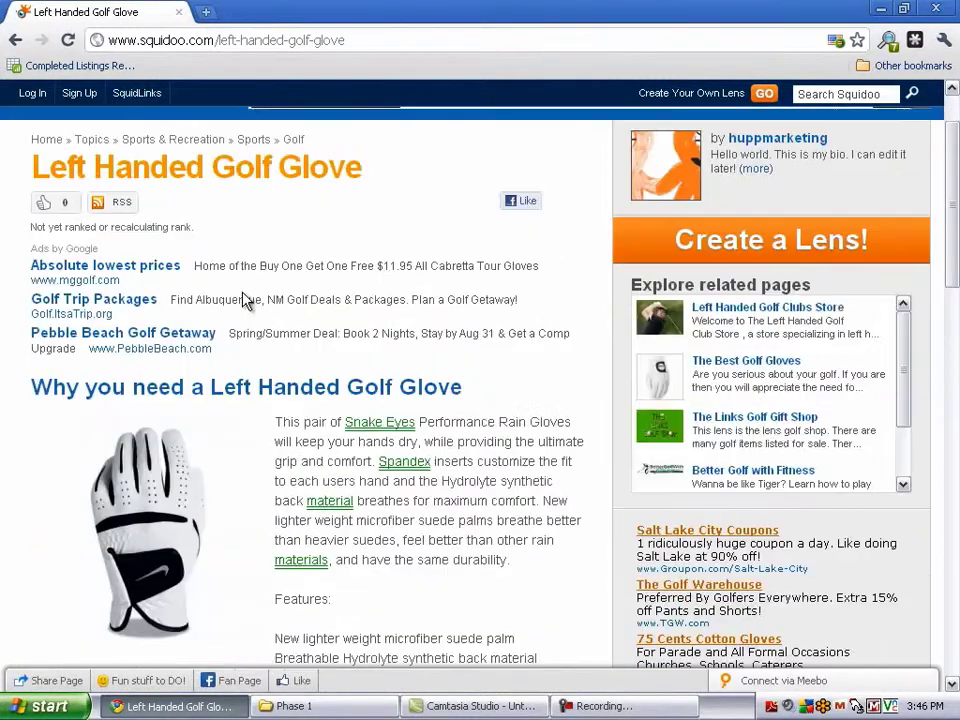
pyautogui.moveTo(36, 388); pyautogui.dragTo(465, 391)
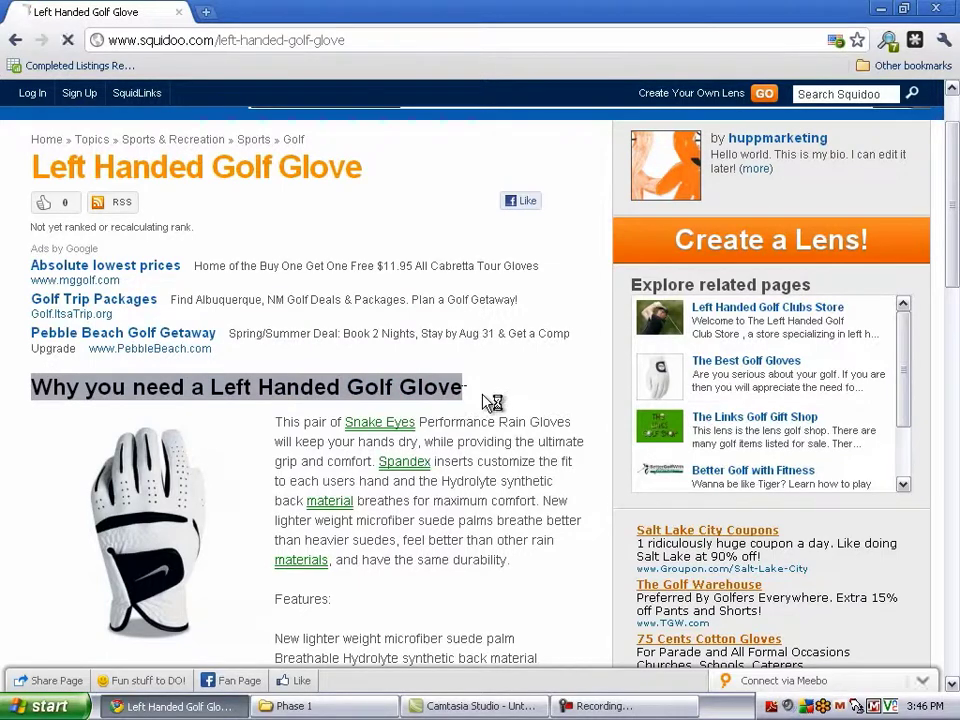
pyautogui.scroll(-5, 483, 400)
pyautogui.scroll(-3, 265, 381)
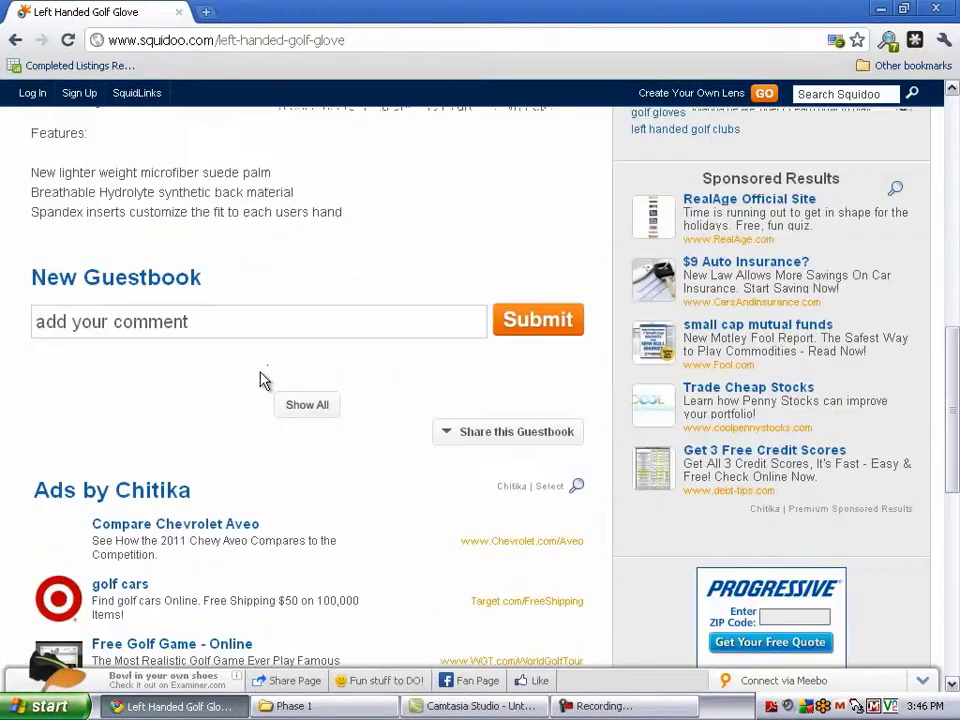
pyautogui.scroll(-3, 144, 373)
pyautogui.scroll(-2, 150, 370)
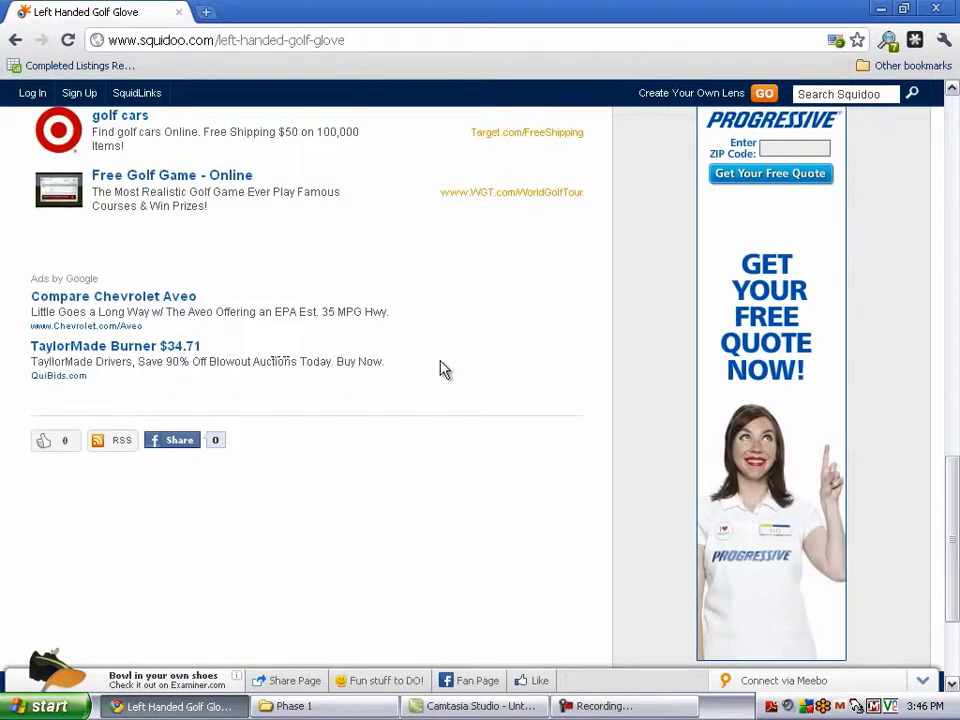
pyautogui.scroll(5, 393, 370)
pyautogui.scroll(5, 396, 370)
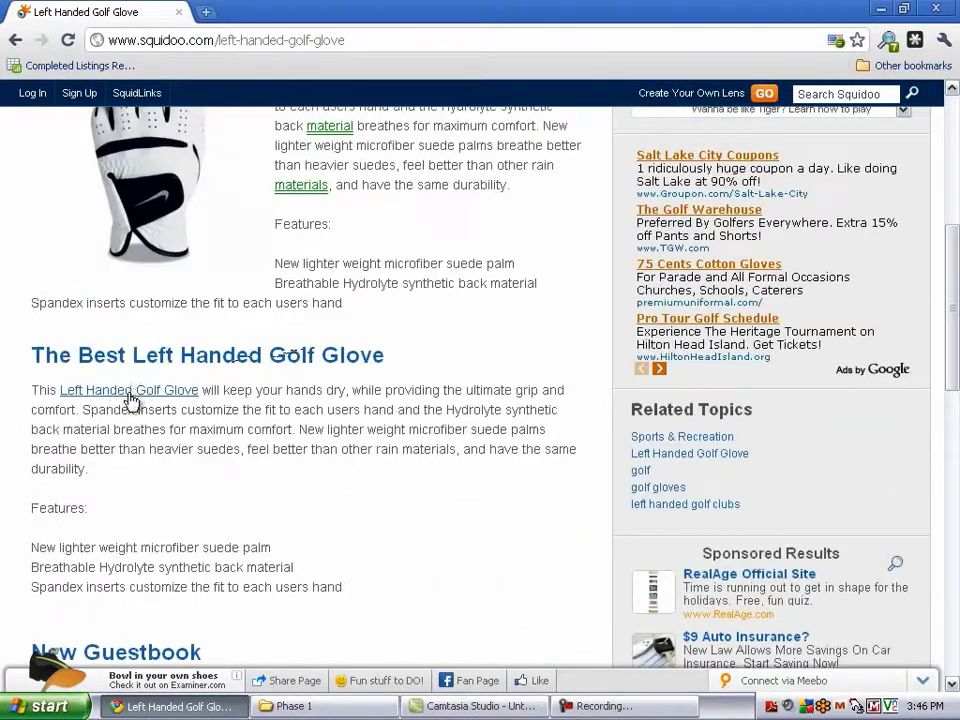
pyautogui.scroll(-2, 140, 398)
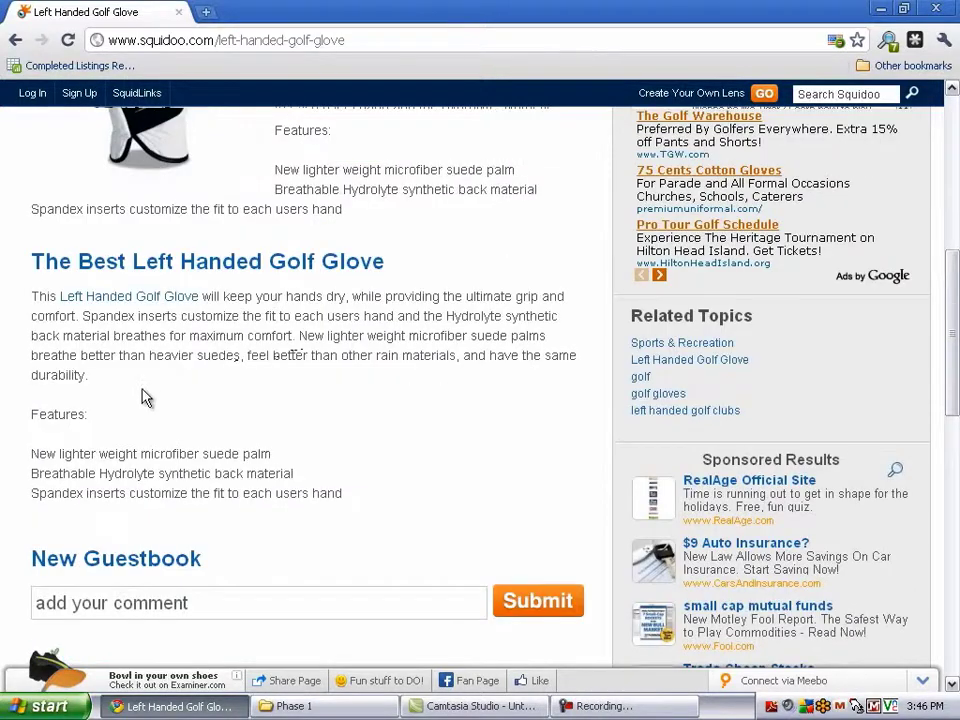
pyautogui.scroll(5, 128, 355)
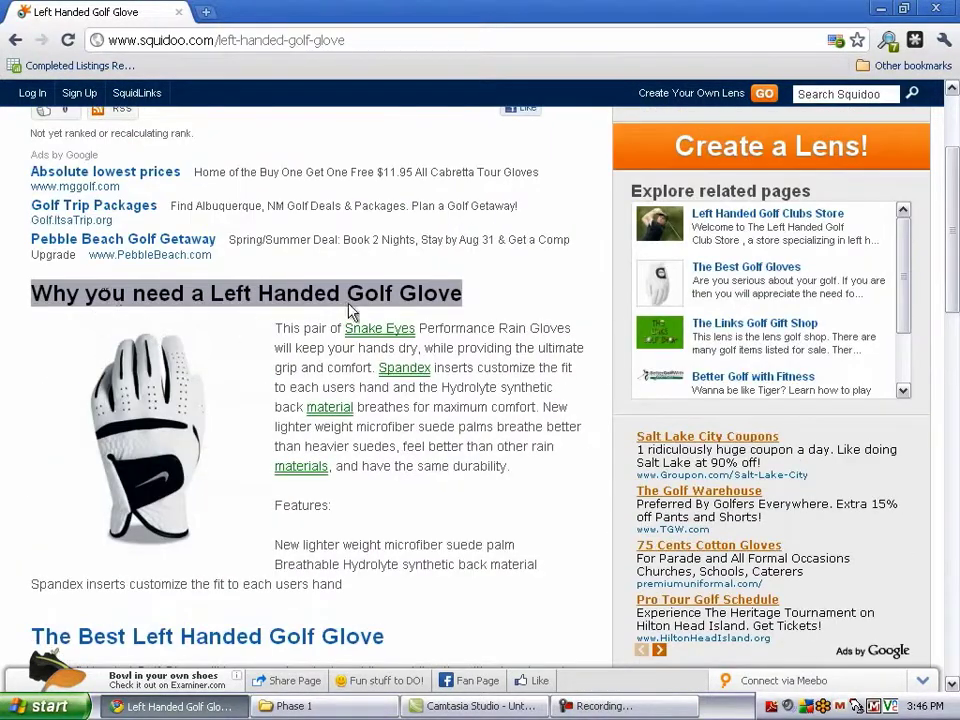
pyautogui.click(500, 313)
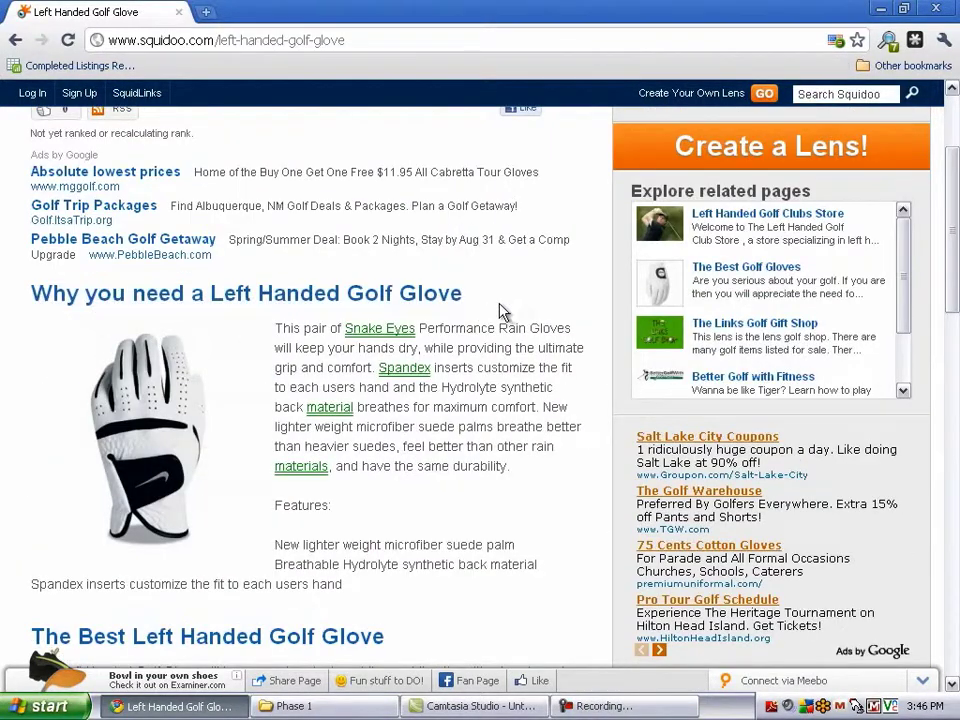
pyautogui.scroll(2, 495, 313)
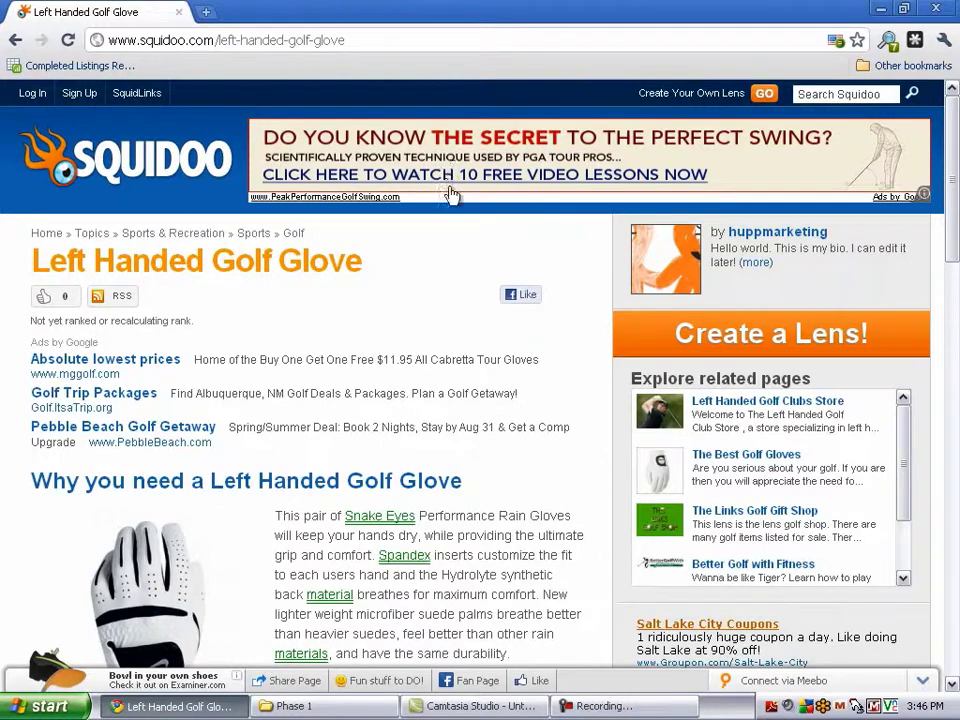
pyautogui.scroll(-3, 491, 289)
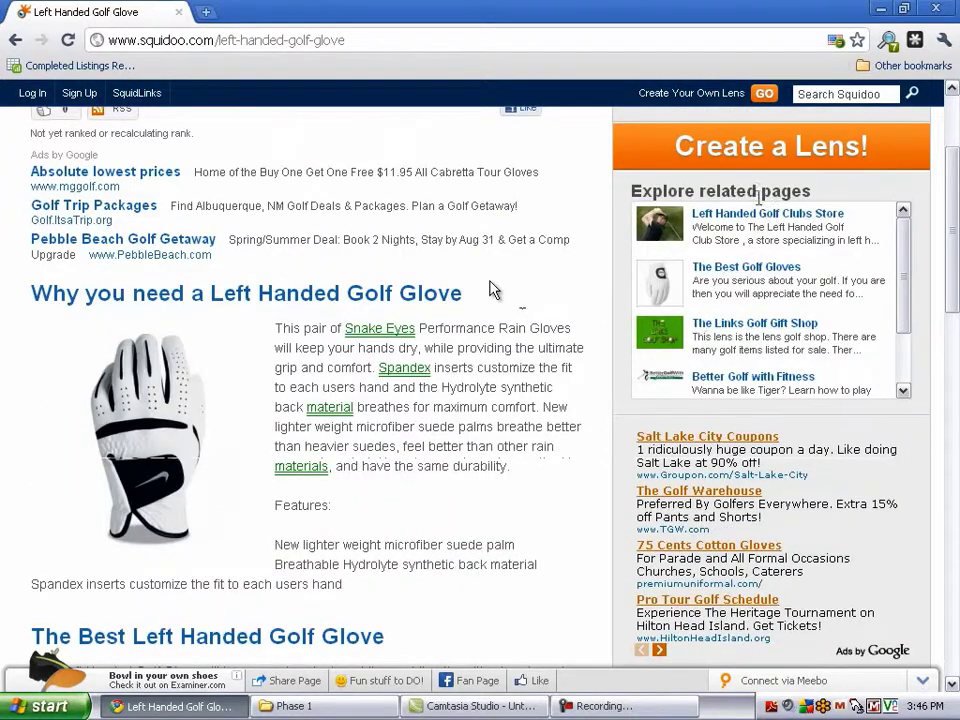
pyautogui.scroll(-3, 491, 289)
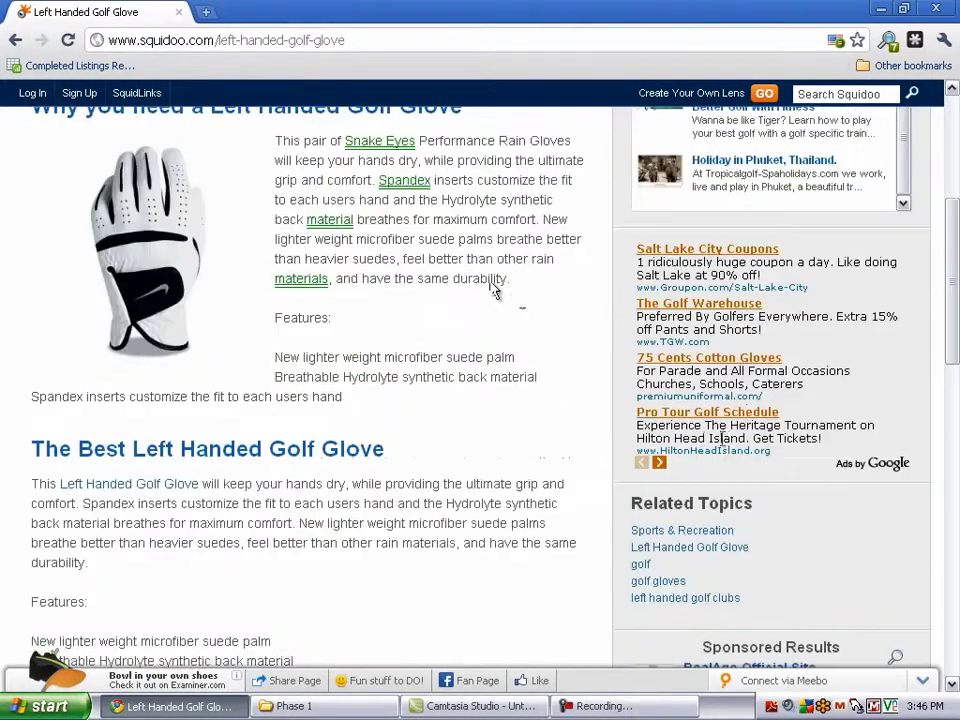
pyautogui.scroll(-16, 347, 401)
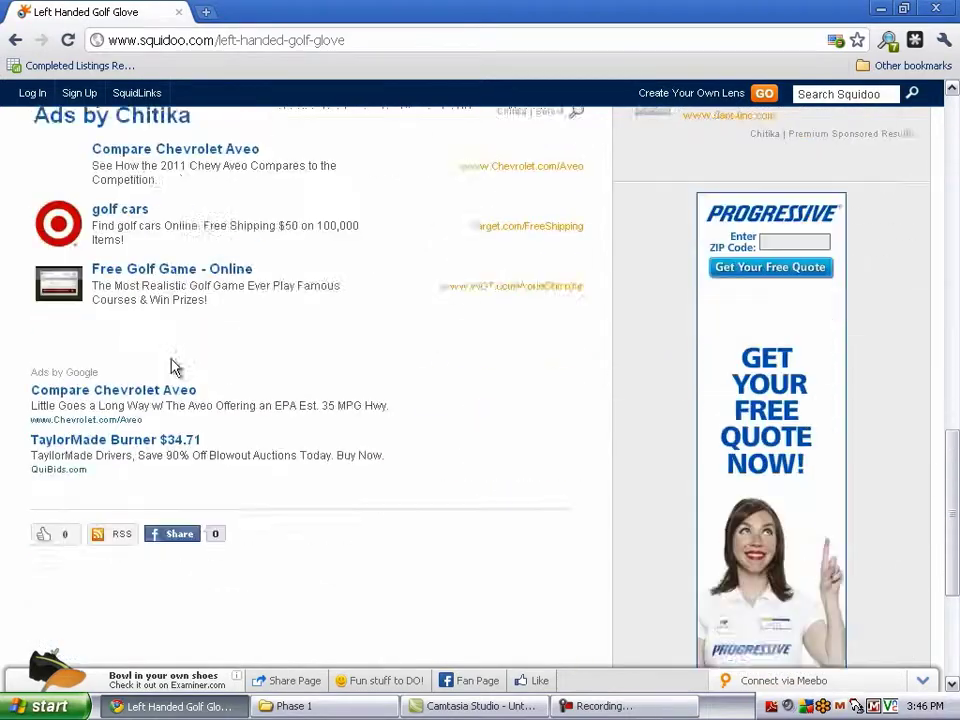
pyautogui.scroll(20, 170, 350)
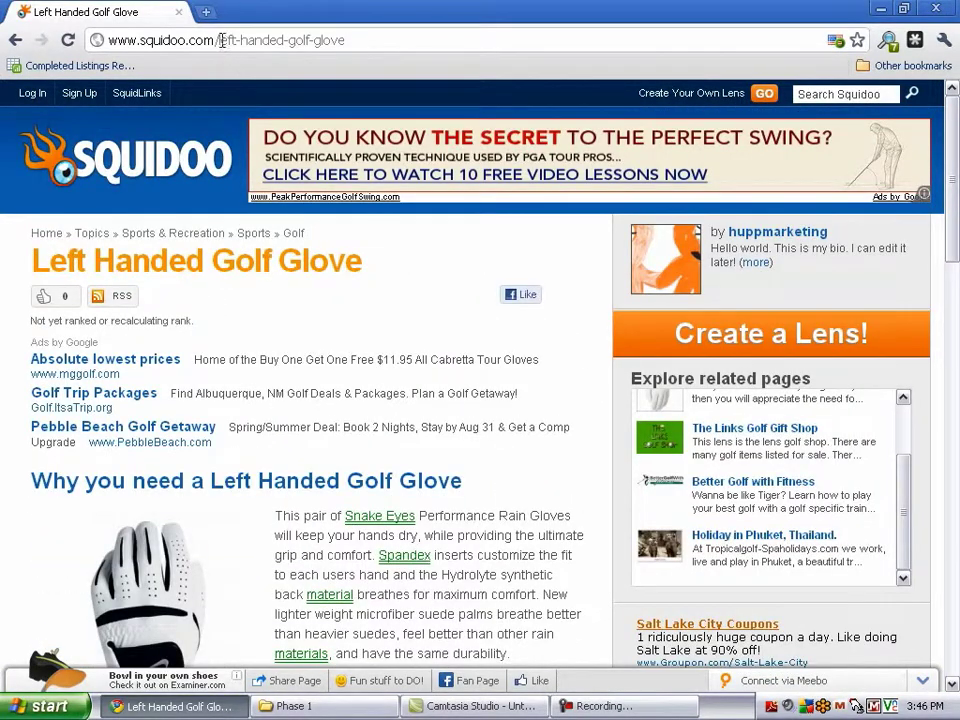
pyautogui.moveTo(216, 40); pyautogui.dragTo(414, 42)
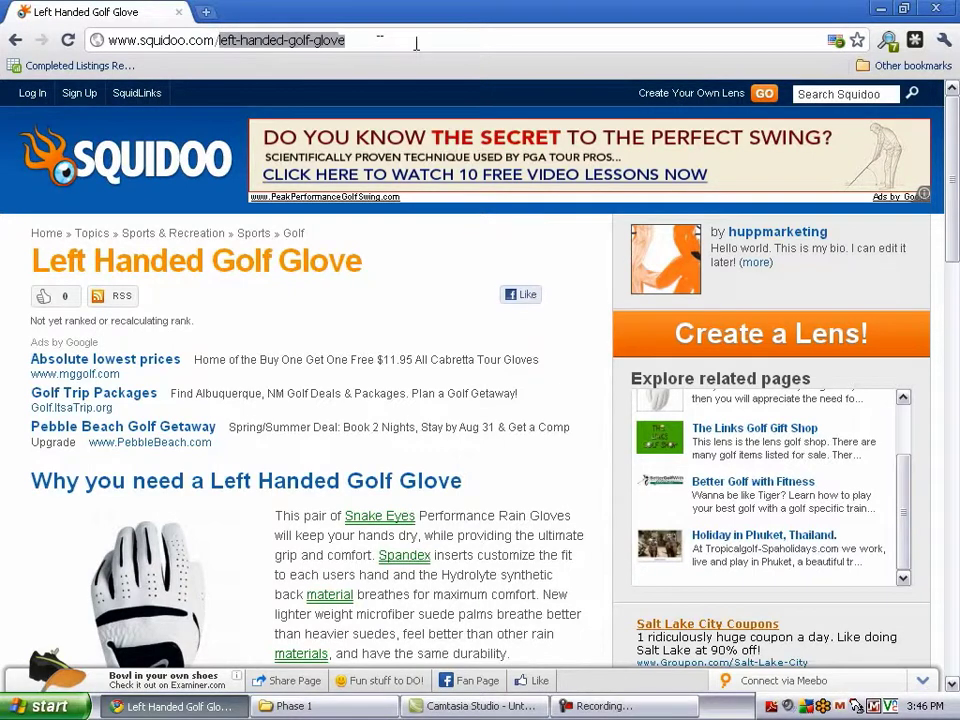
pyautogui.write('online-parenting')
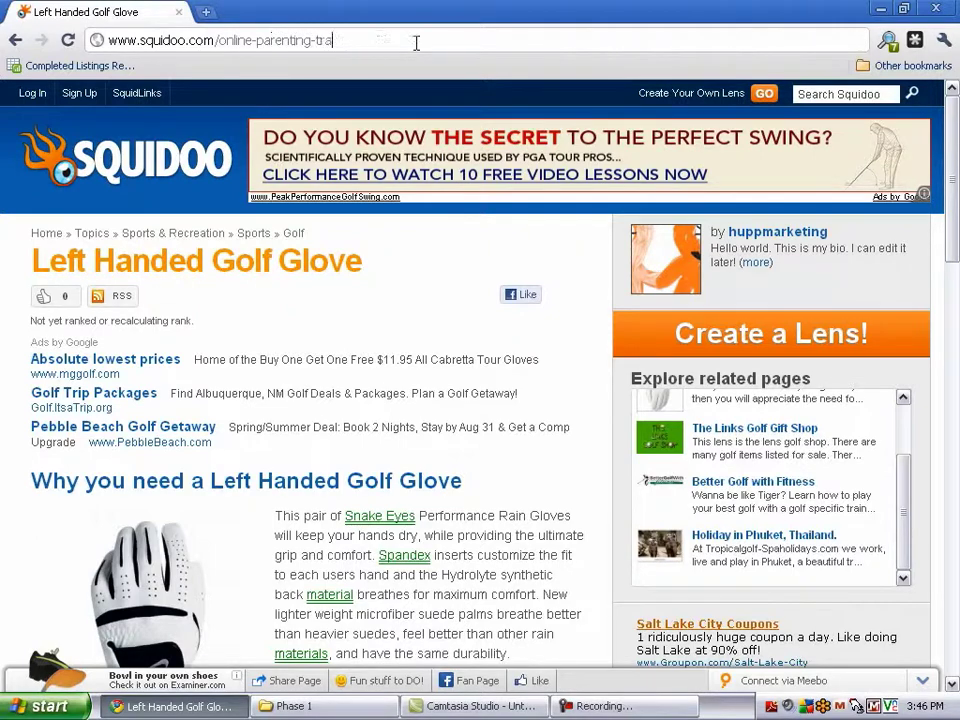
pyautogui.write('-training')
pyautogui.press('Return')
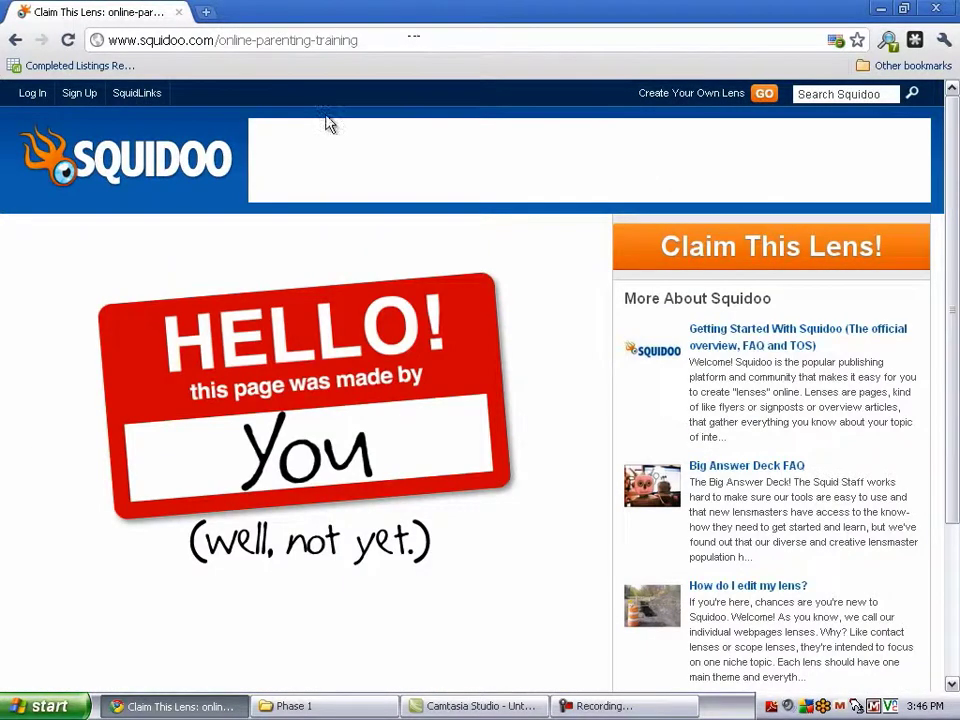
pyautogui.click(252, 40)
pyautogui.click(252, 40)
pyautogui.press('BackSpace')
pyautogui.click(307, 41)
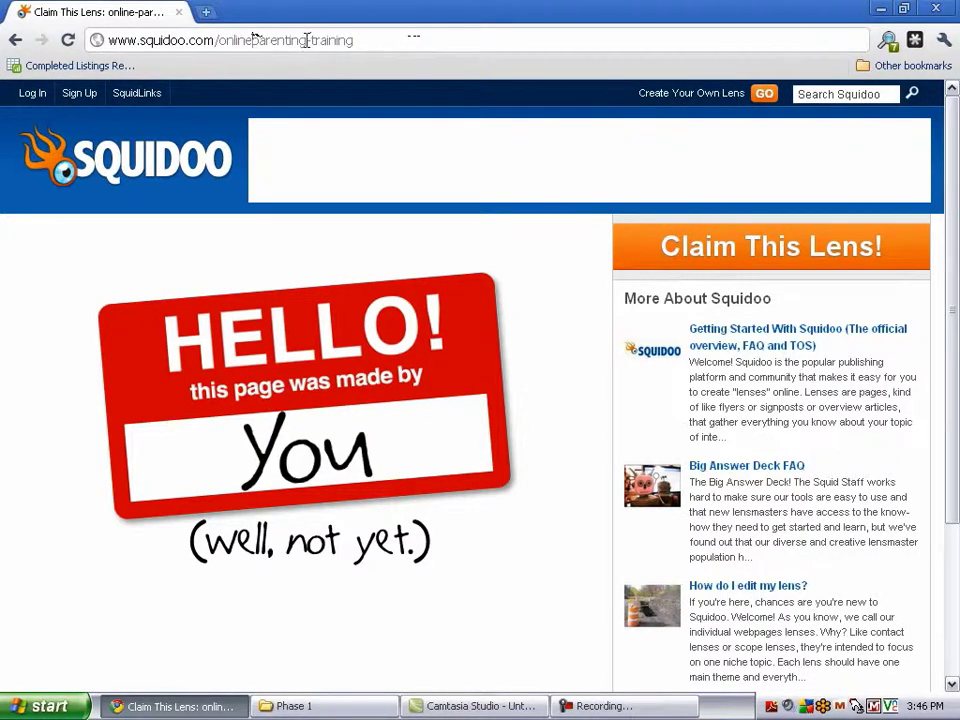
pyautogui.press('BackSpace')
pyautogui.press('Return')
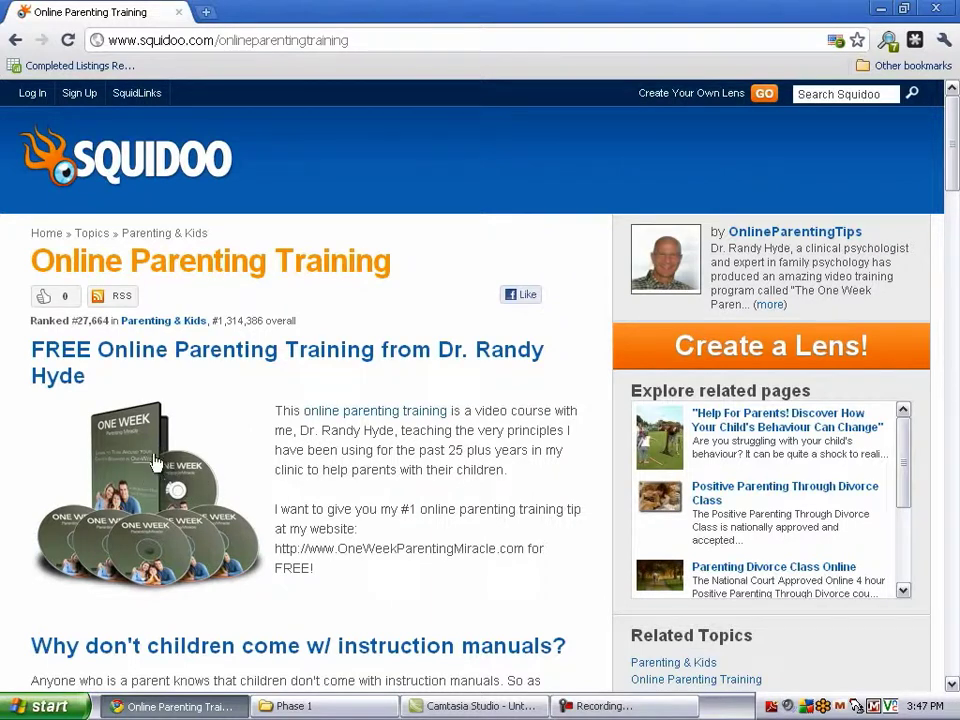
pyautogui.moveTo(63, 357); pyautogui.dragTo(519, 393)
pyautogui.scroll(-2, 409, 429)
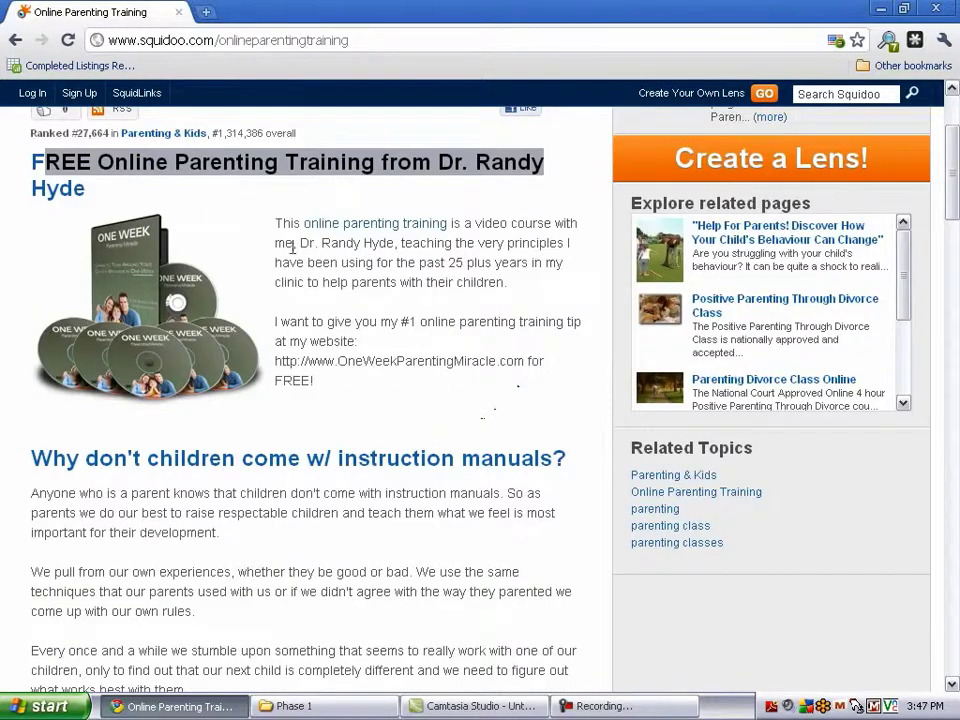
pyautogui.moveTo(332, 321); pyautogui.dragTo(356, 343)
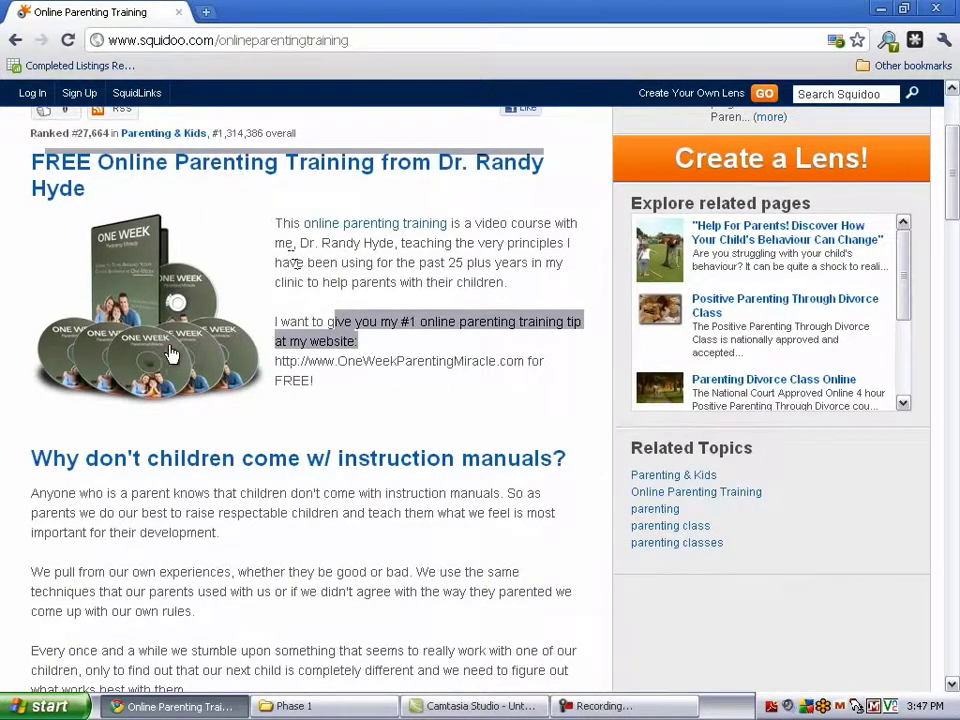
pyautogui.scroll(-2, 300, 330)
pyautogui.moveTo(52, 270); pyautogui.dragTo(466, 318)
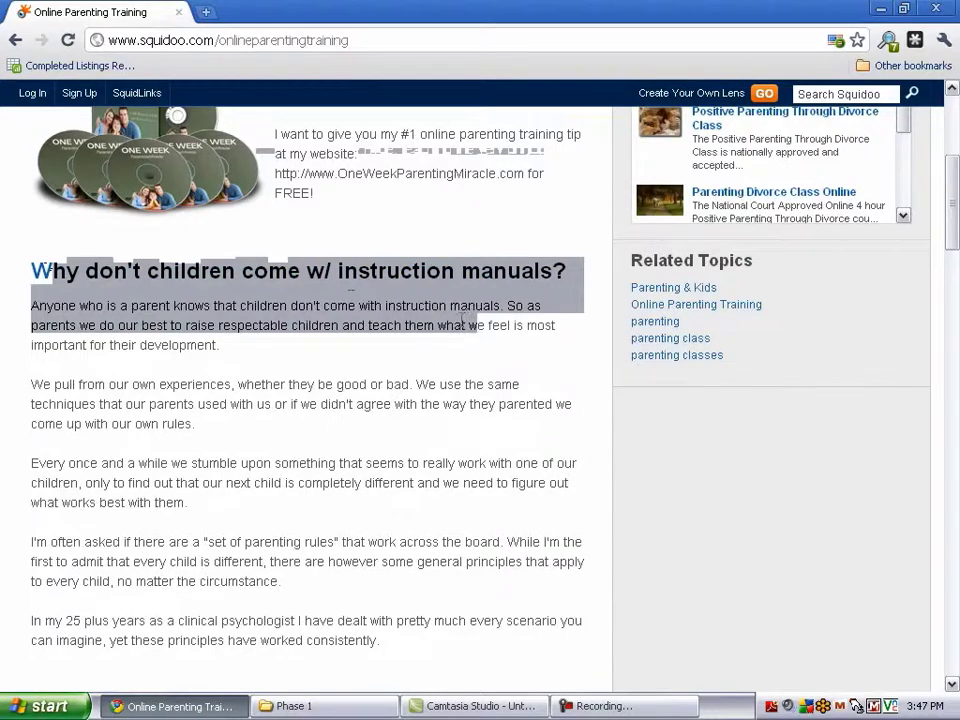
pyautogui.scroll(-9, 450, 325)
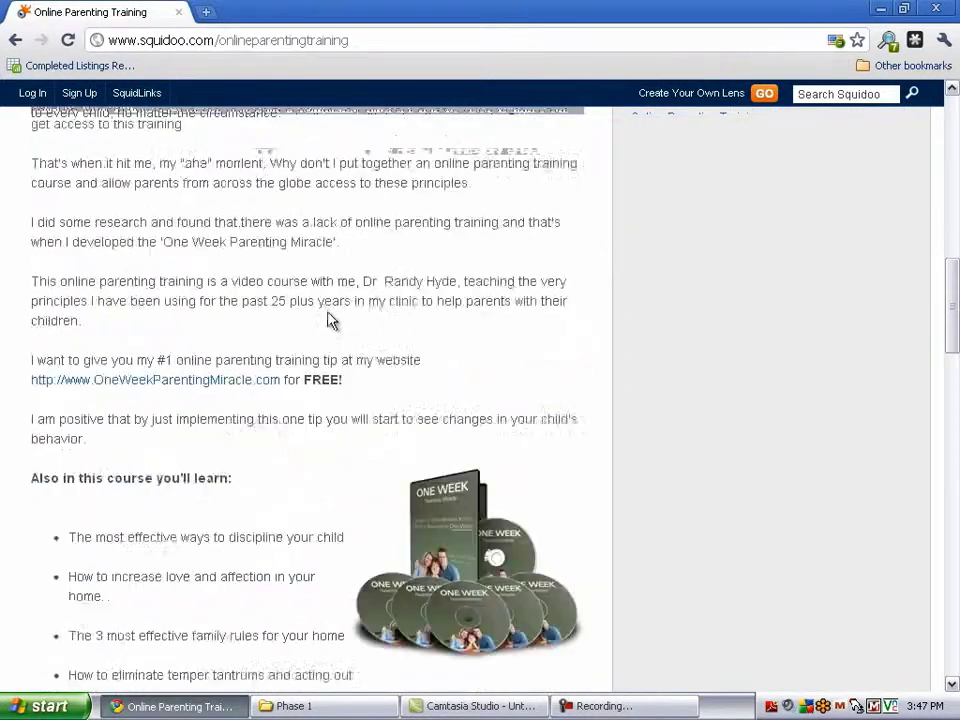
pyautogui.scroll(-8, 325, 320)
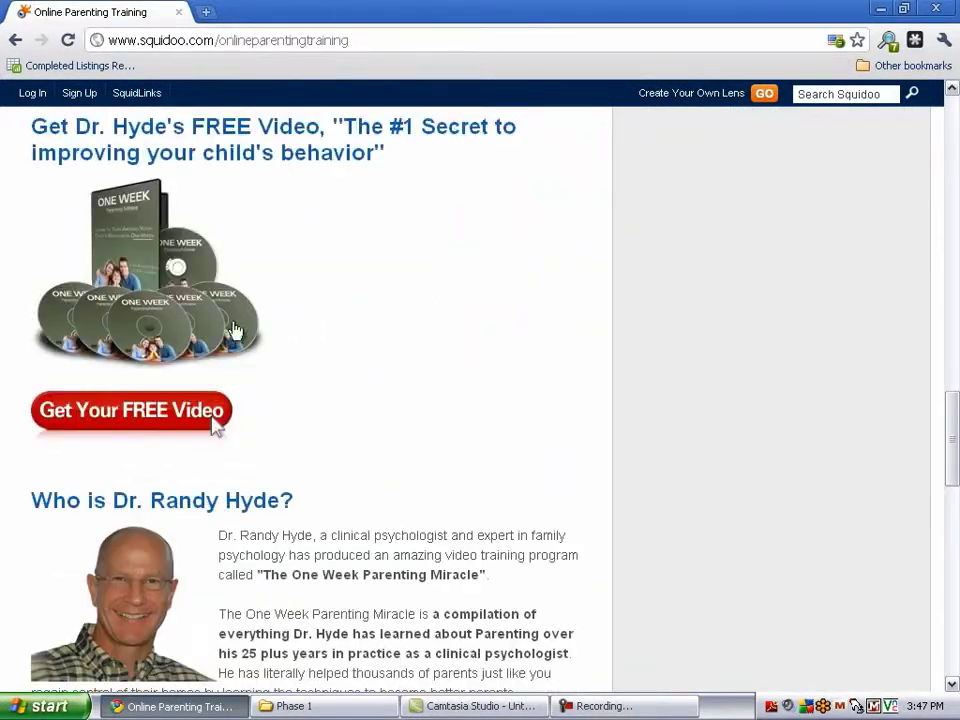
pyautogui.scroll(-7, 152, 308)
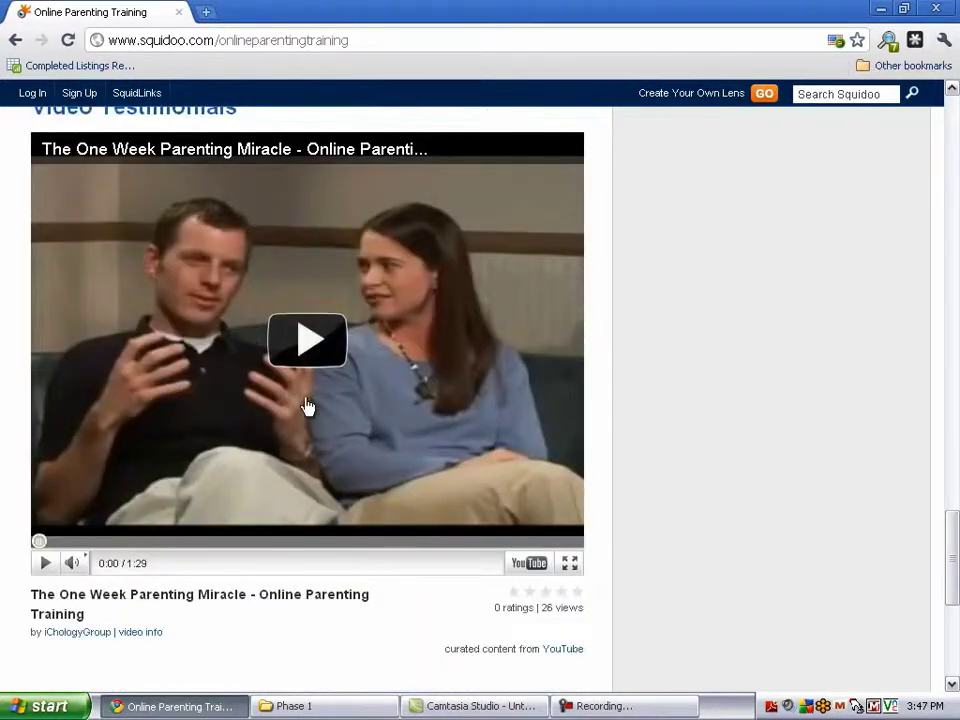
pyautogui.scroll(4, 337, 345)
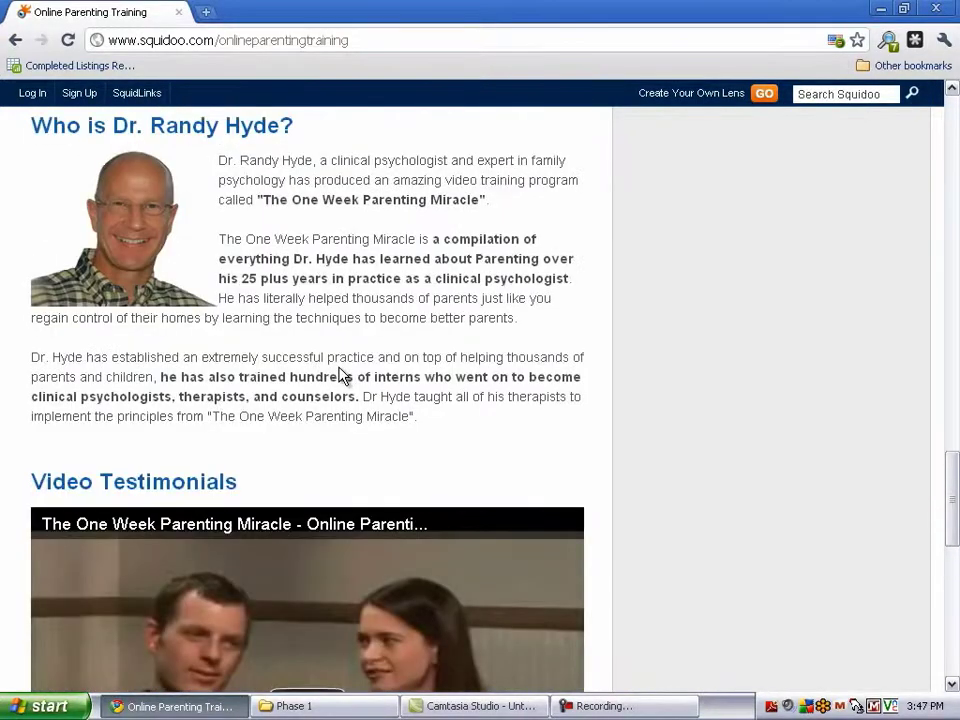
pyautogui.scroll(9, 338, 362)
pyautogui.scroll(-4, 336, 371)
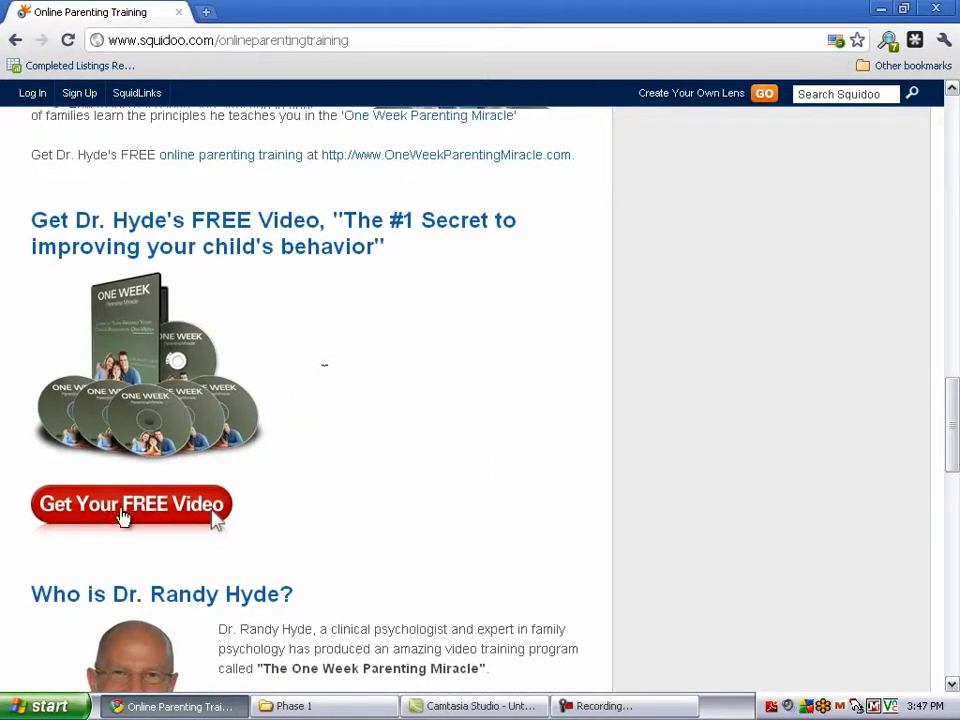
pyautogui.click(119, 516)
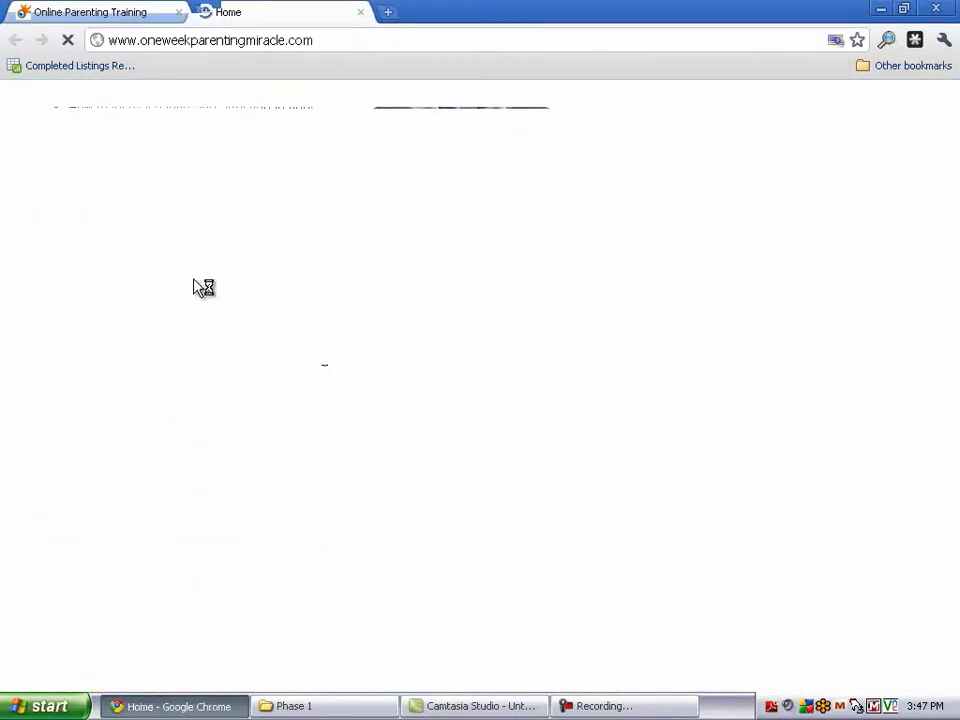
pyautogui.scroll(-7, 412, 302)
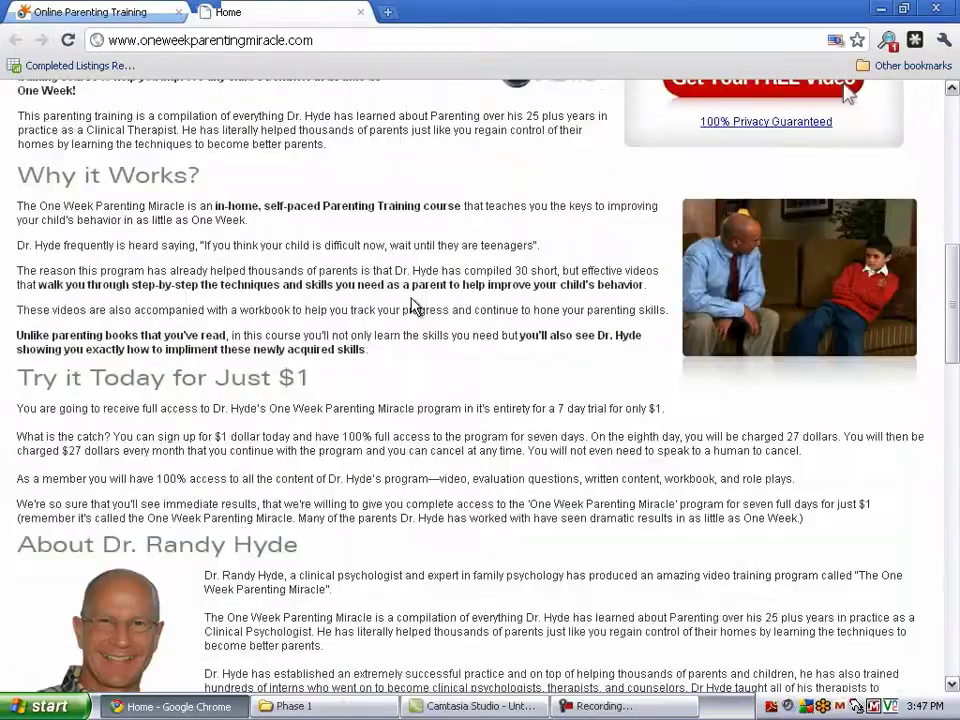
pyautogui.scroll(6, 412, 302)
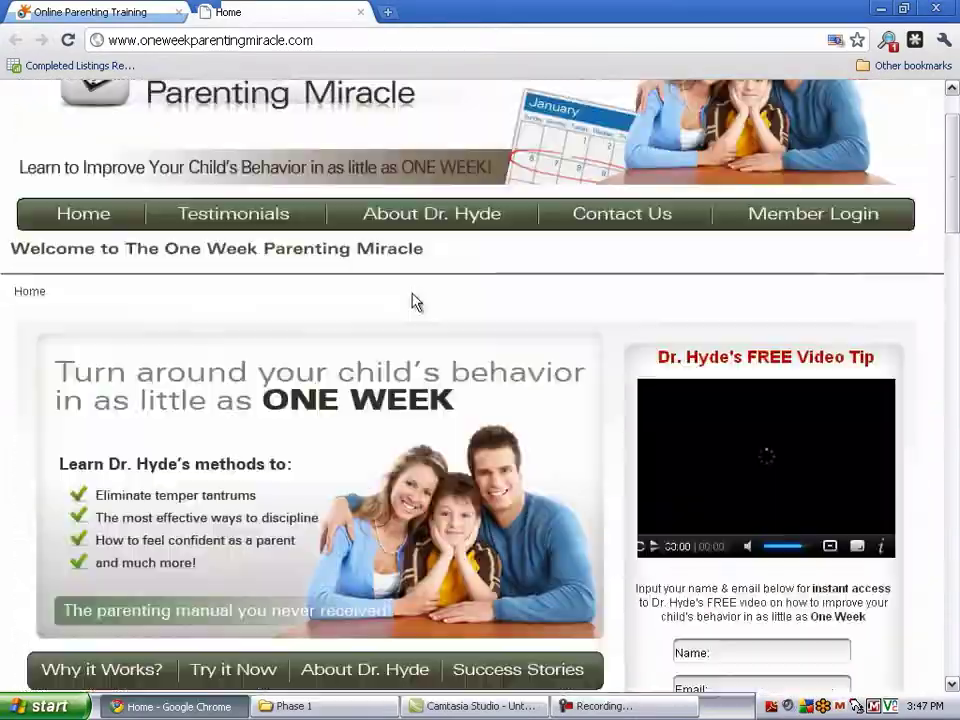
pyautogui.click(360, 12)
pyautogui.scroll(5, 368, 255)
pyautogui.scroll(12, 368, 255)
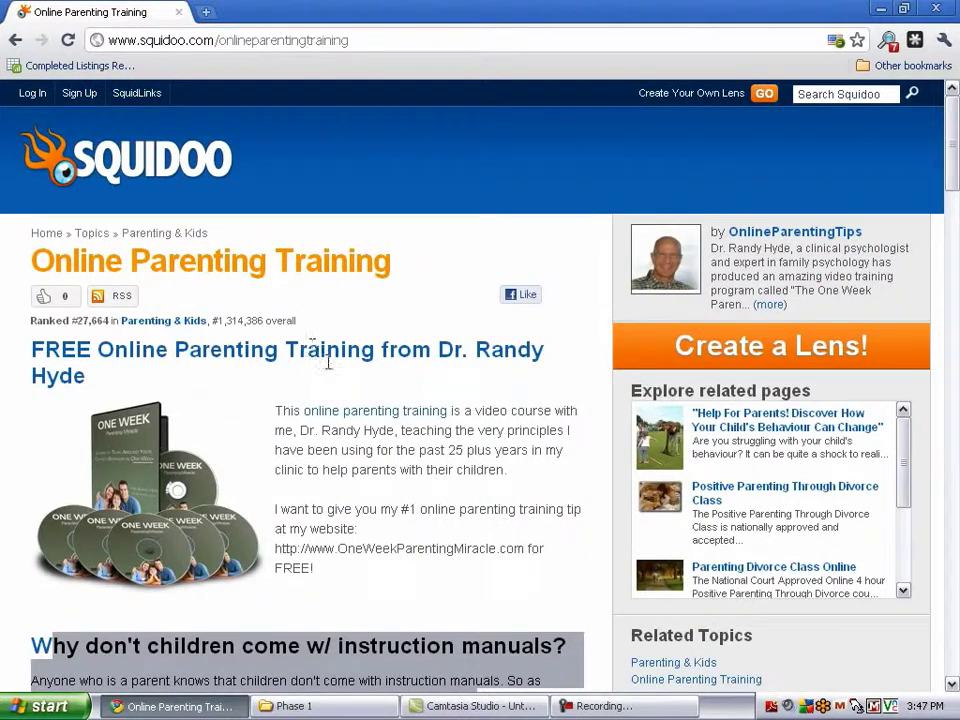
pyautogui.scroll(-3, 297, 345)
pyautogui.scroll(-2, 297, 345)
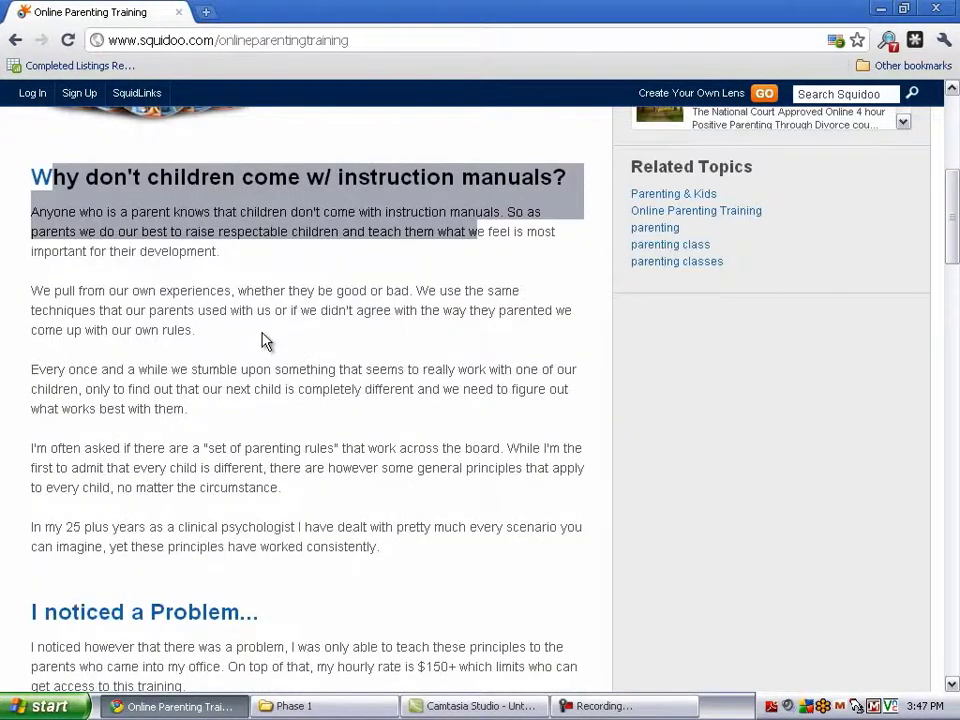